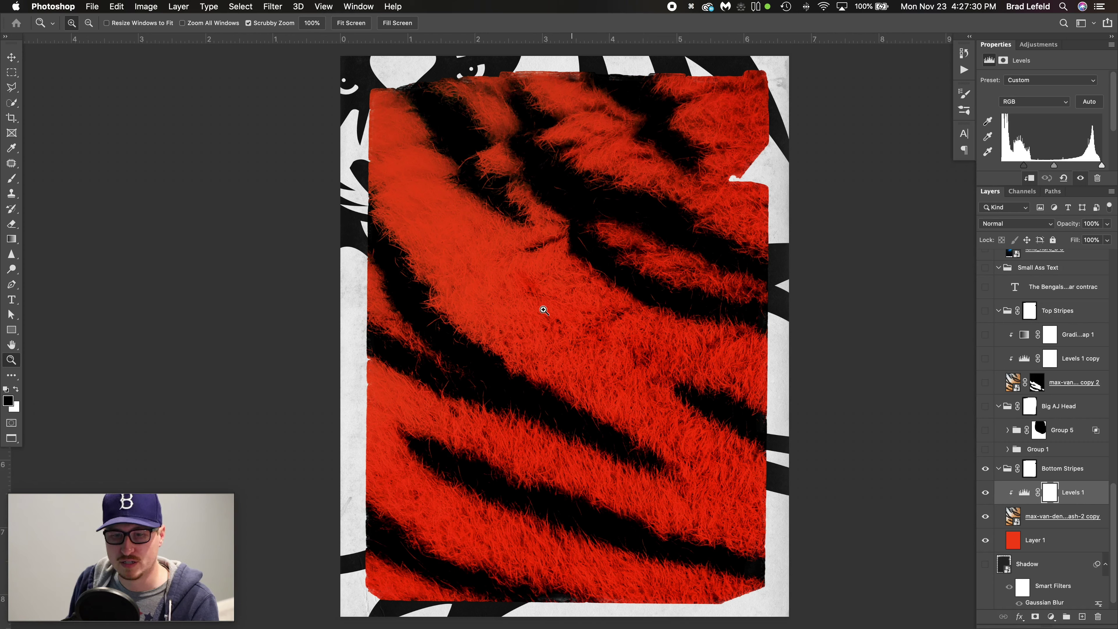
Show the Shadow layer beneath the red tiger stripes and inspect the contents of its smart object.
click(1047, 517)
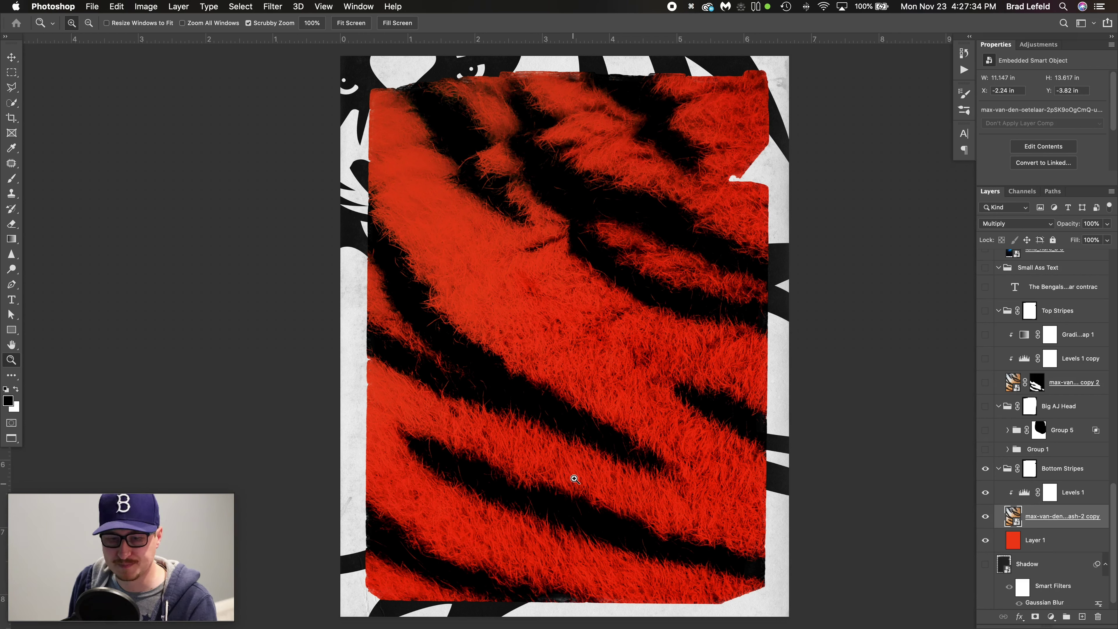
scroll(1011, 525, down, 1)
click(1031, 551)
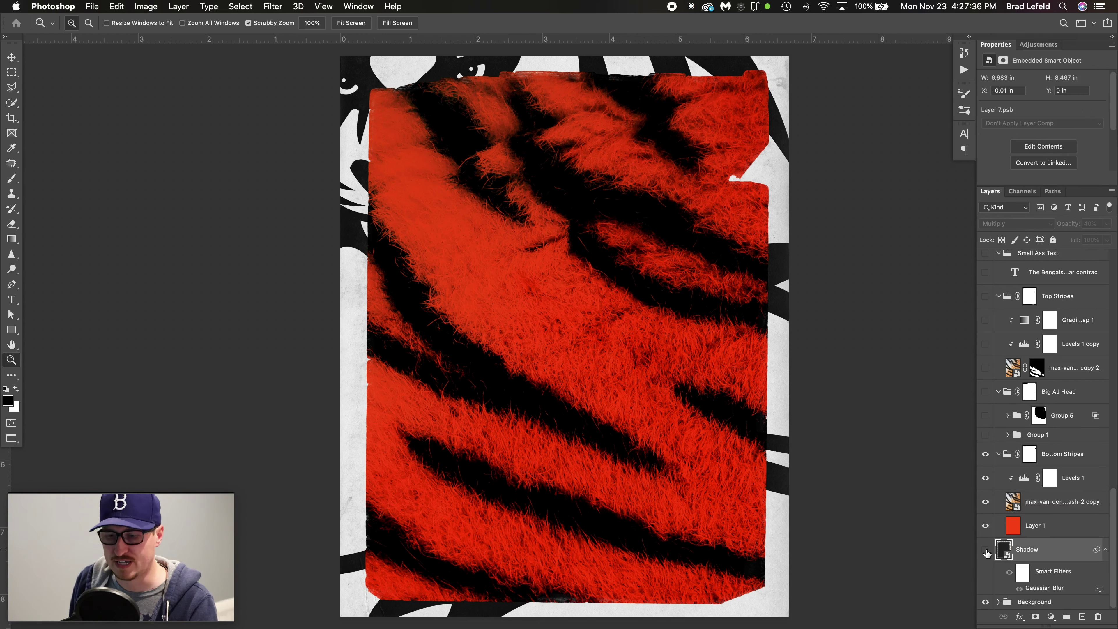
click(986, 551)
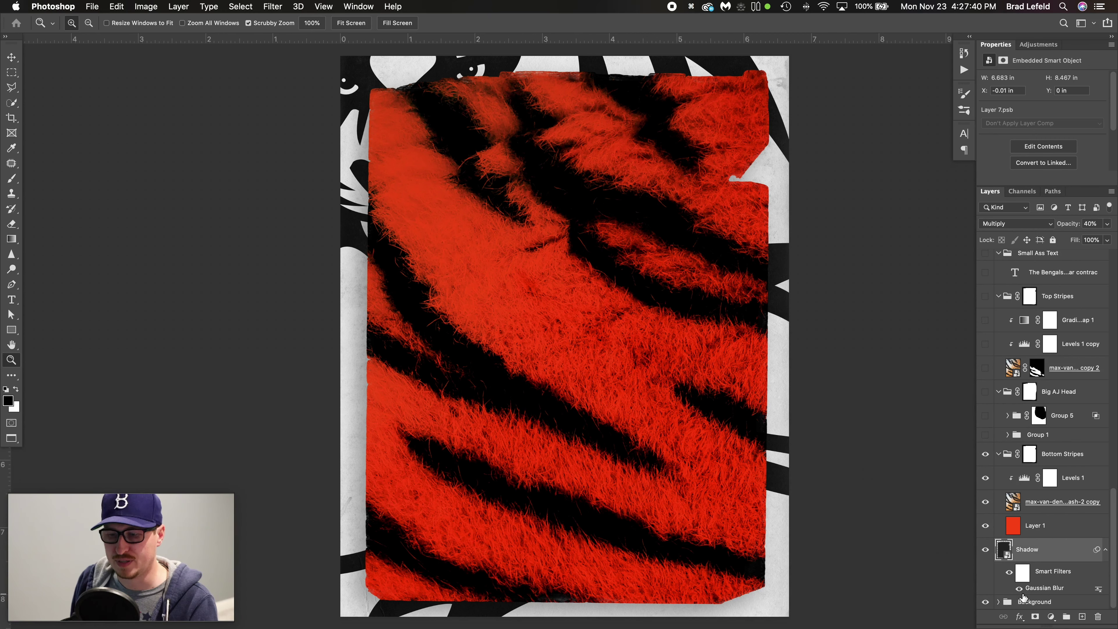
double_click(1005, 550)
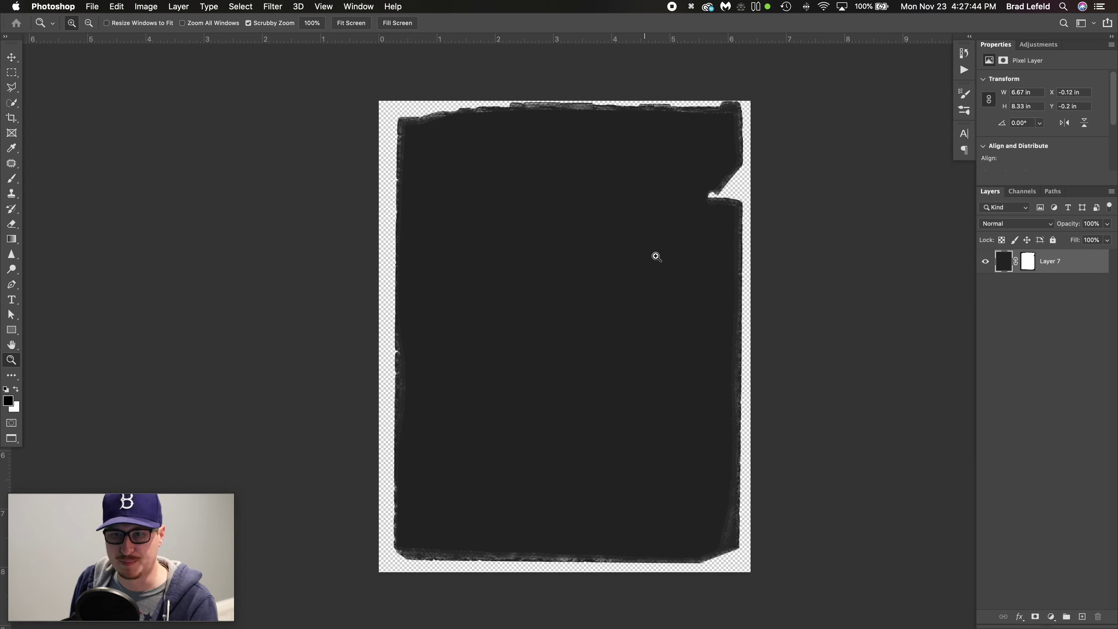
key(super+w)
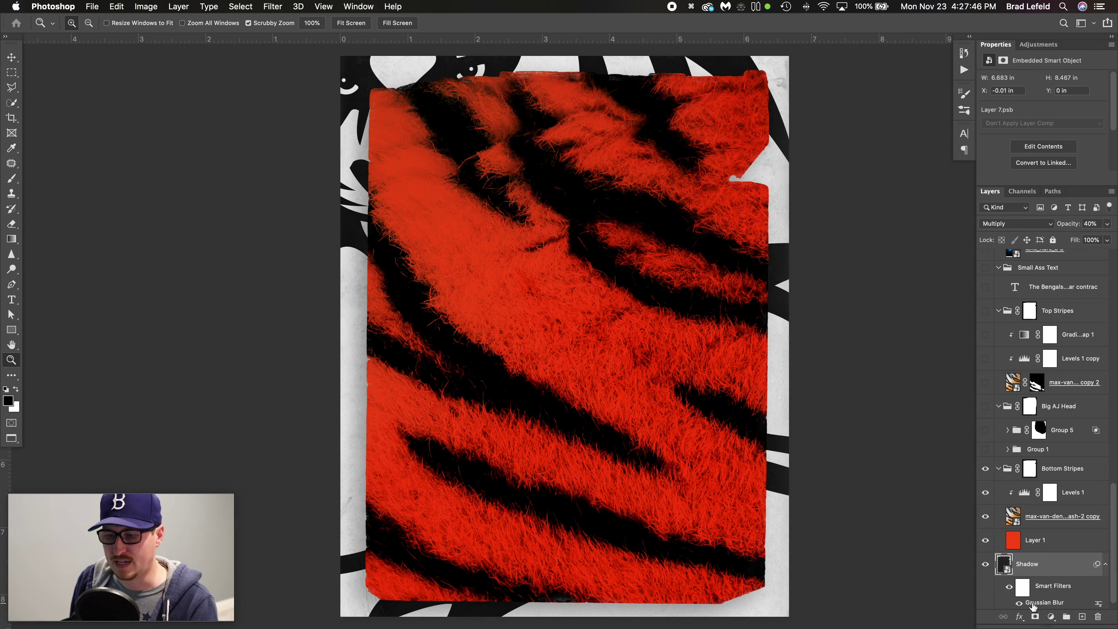
Show Group 1 inside the Big AJ Head group and expand it to reveal its sublayers.
click(1008, 453)
click(986, 451)
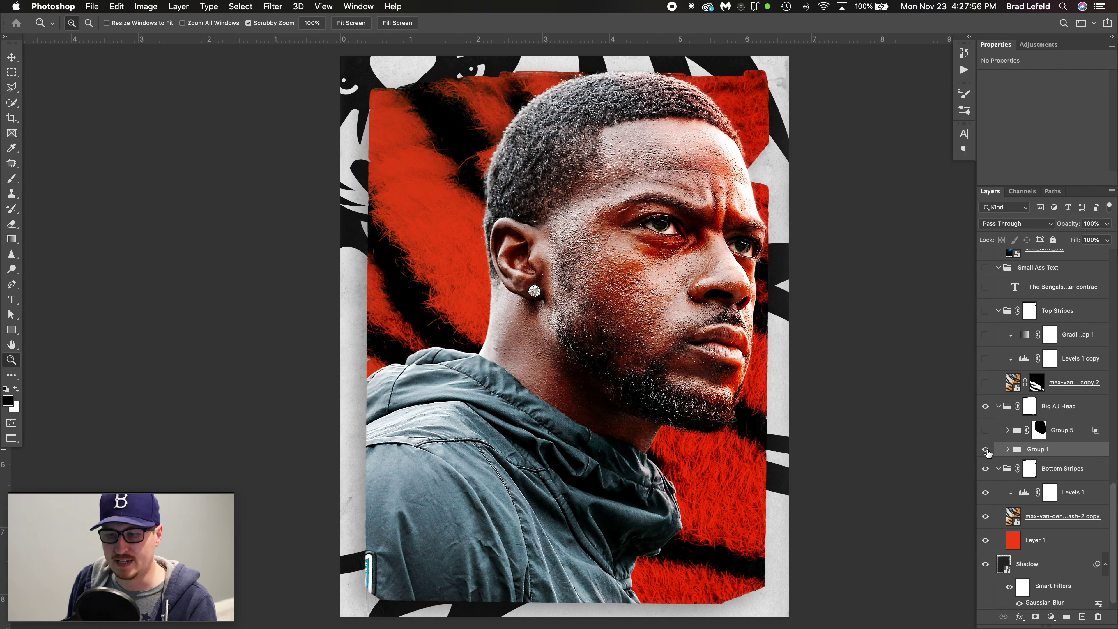
click(1008, 449)
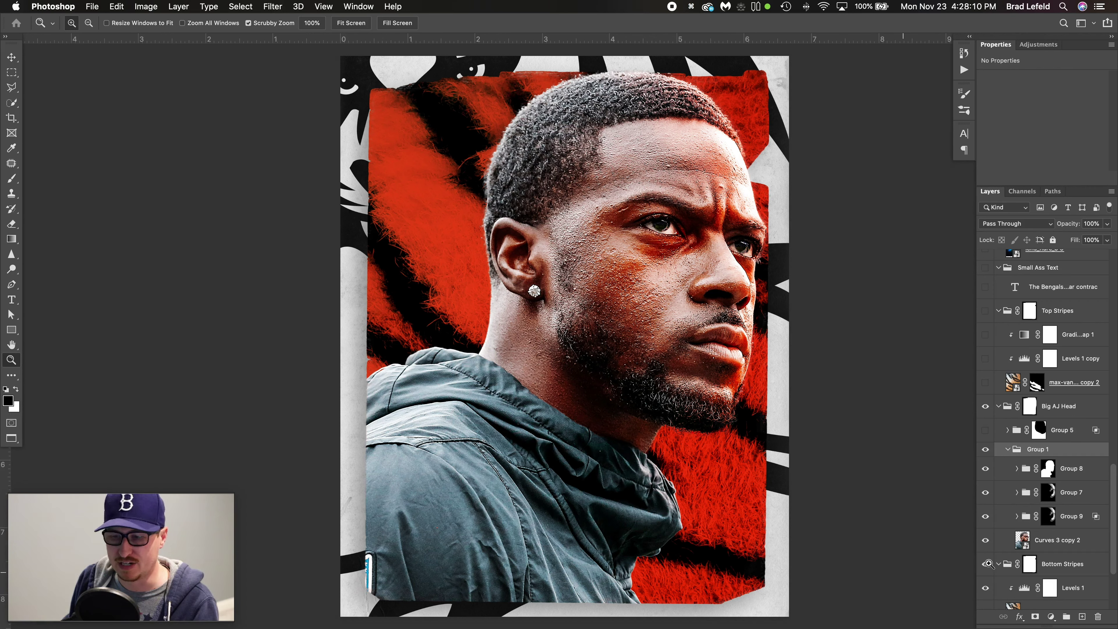
Load the Bottom Stripes mask as a selection to compare it with the Big AJ Head mask, and deselect.
super+click(1029, 566)
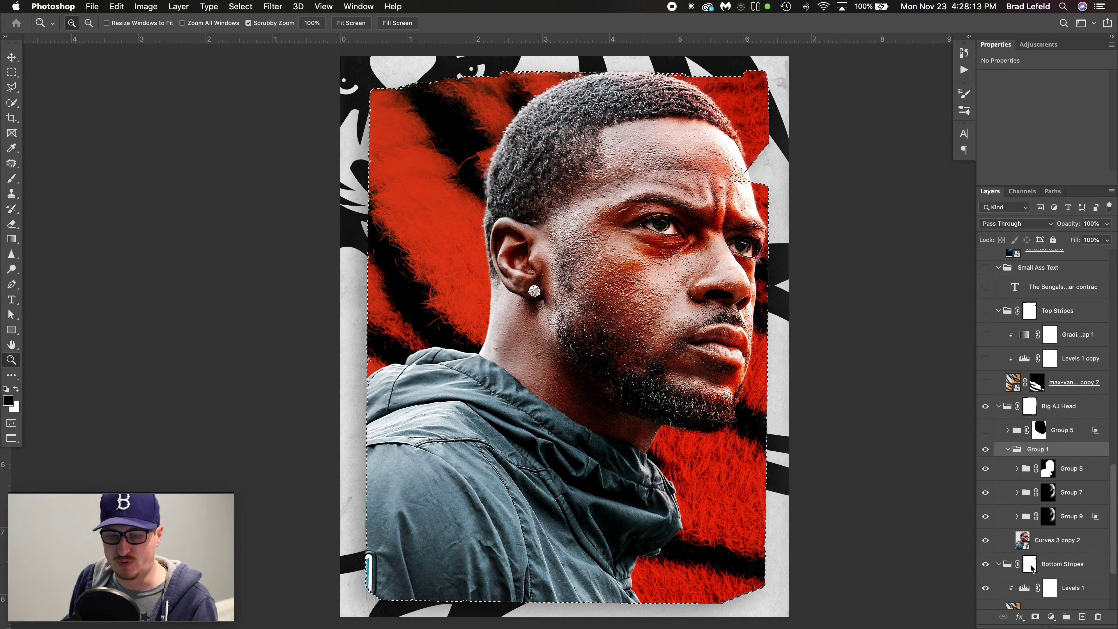
click(1031, 410)
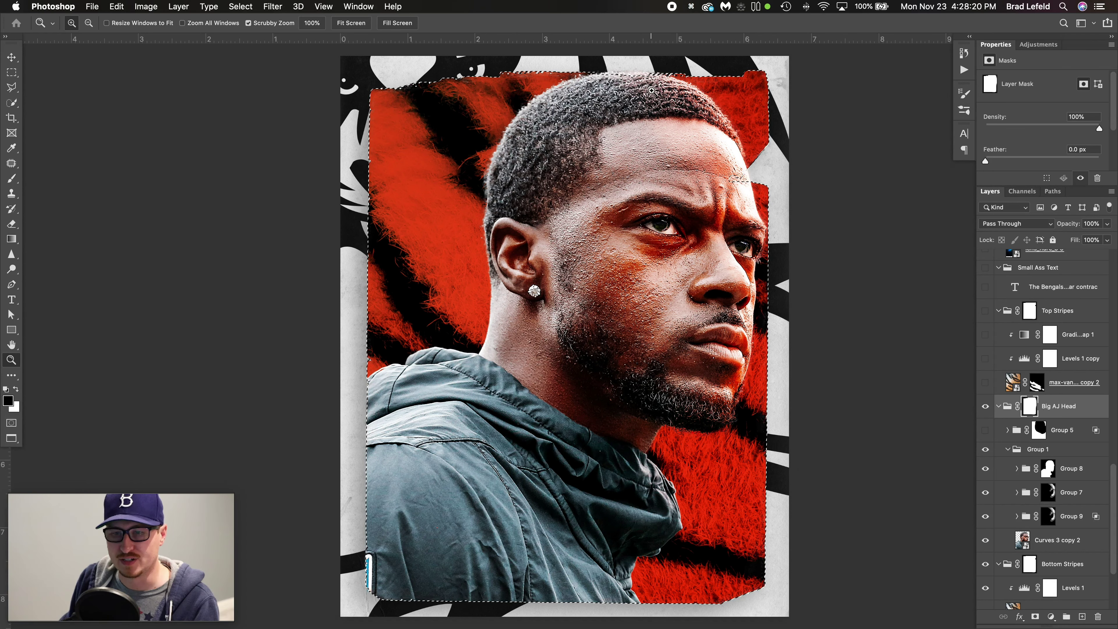
key(super+d)
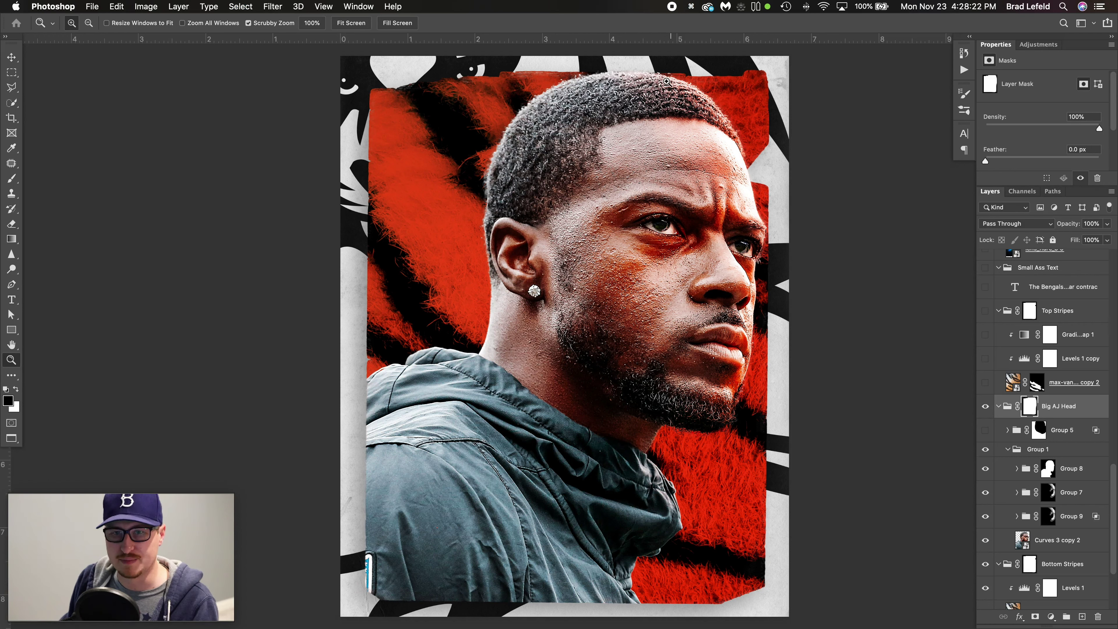
Open the Curves 3 copy 2 smart object and the AJ Green smart object nested inside it.
click(1052, 546)
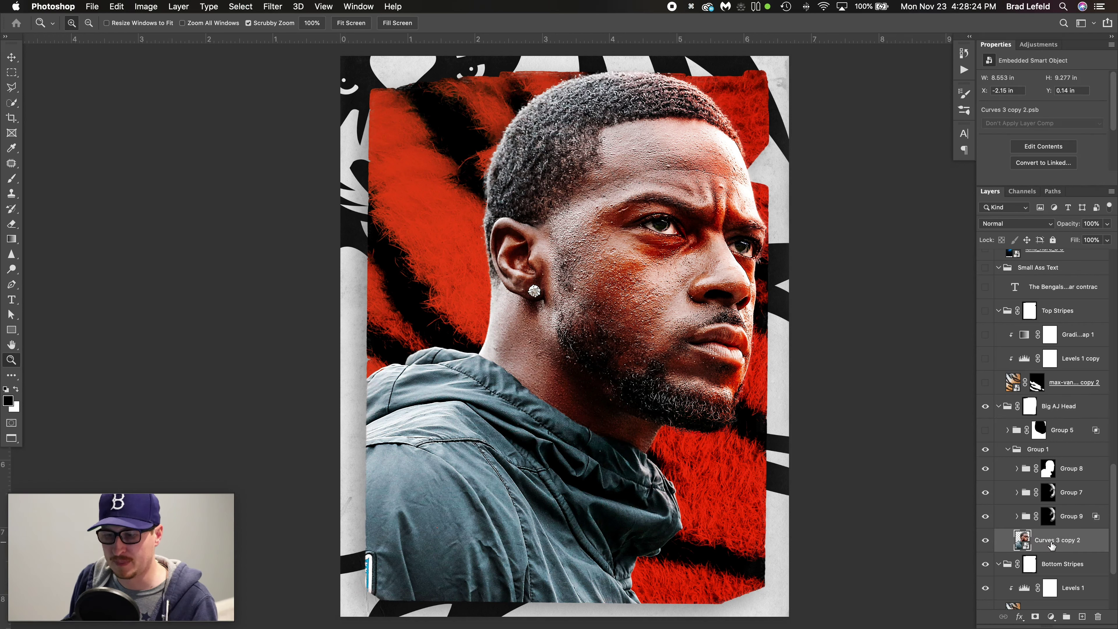
key(v)
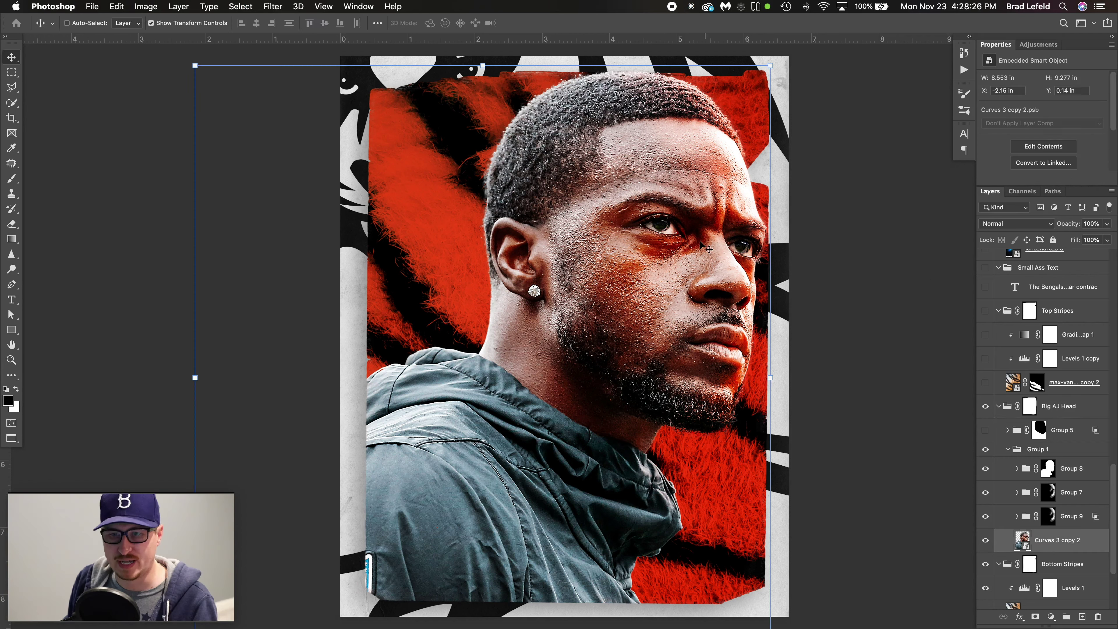
double_click(718, 320)
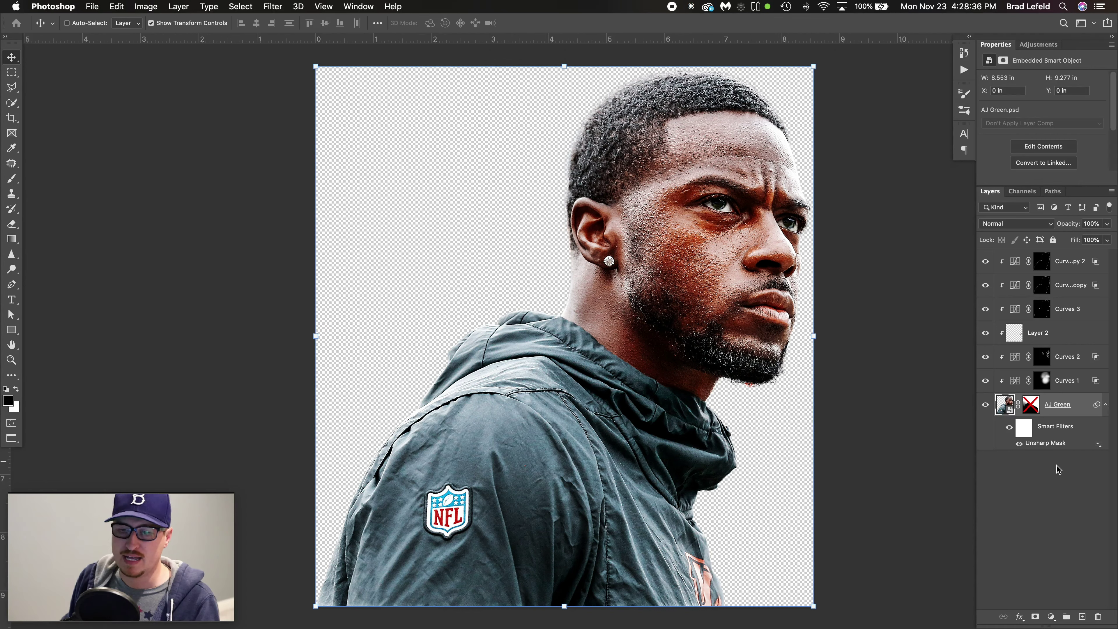
double_click(1008, 409)
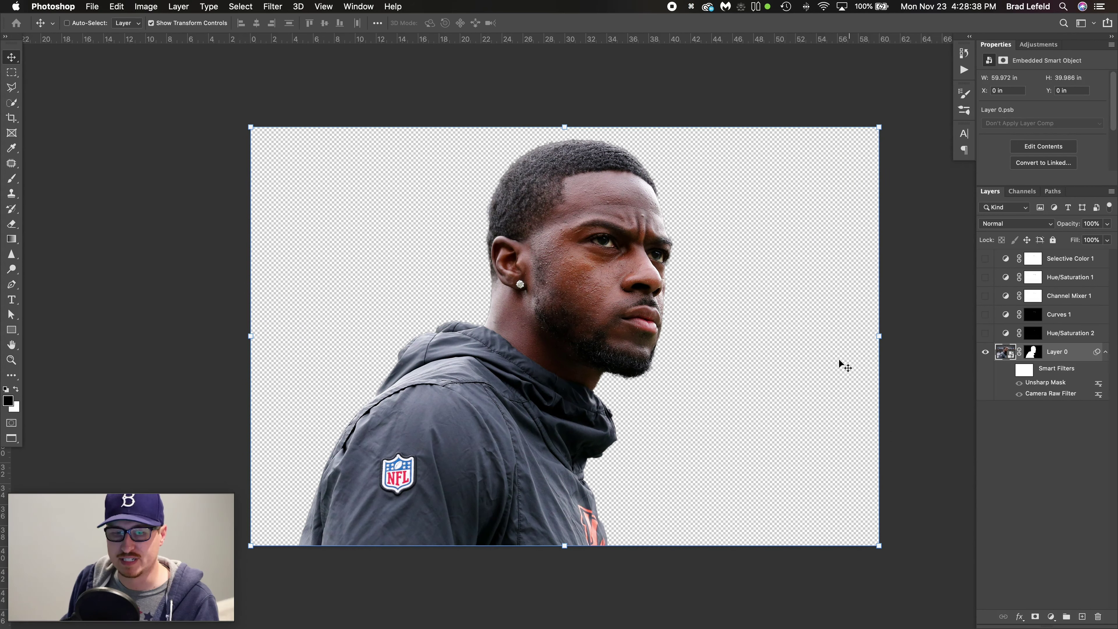
Disable the layer mask on Layer 0 and inspect the full original photo, including the face up close.
right_click(1038, 353)
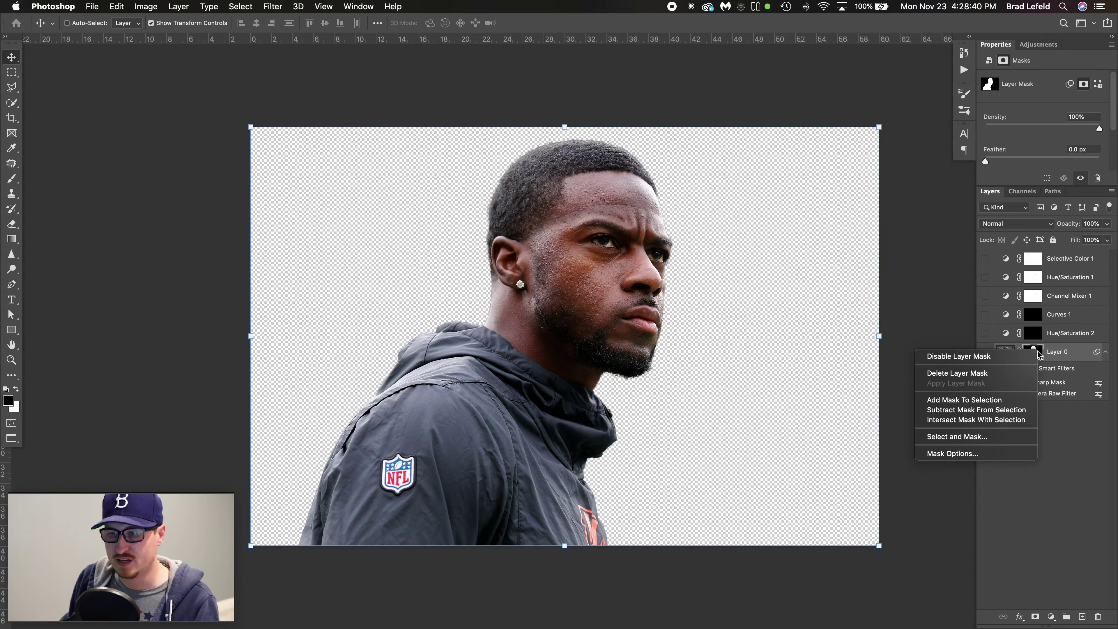
click(1019, 359)
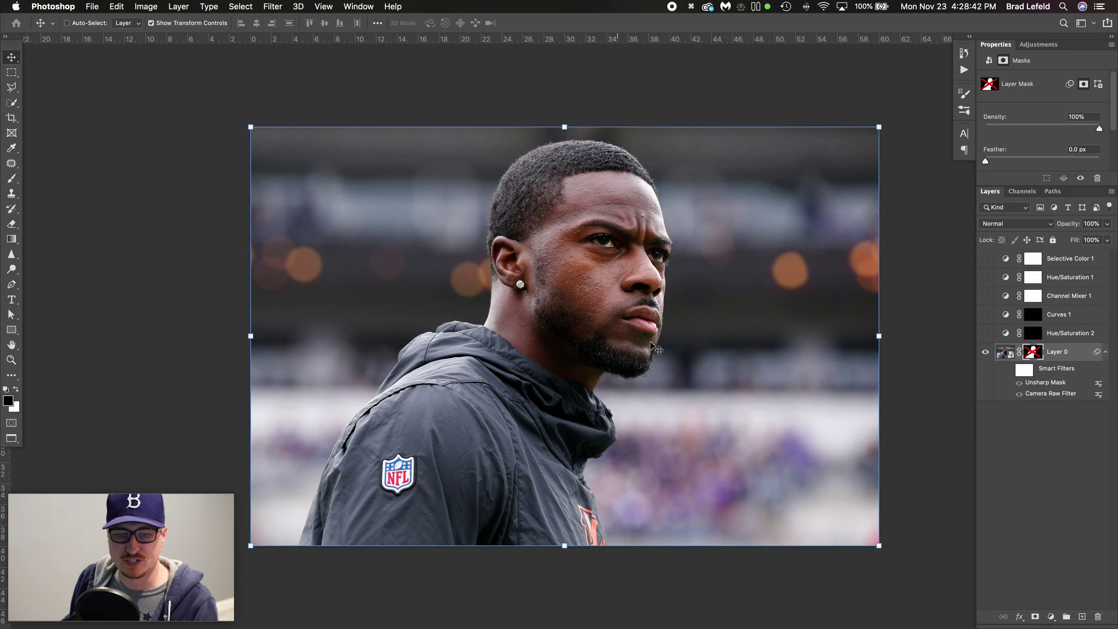
click(1074, 443)
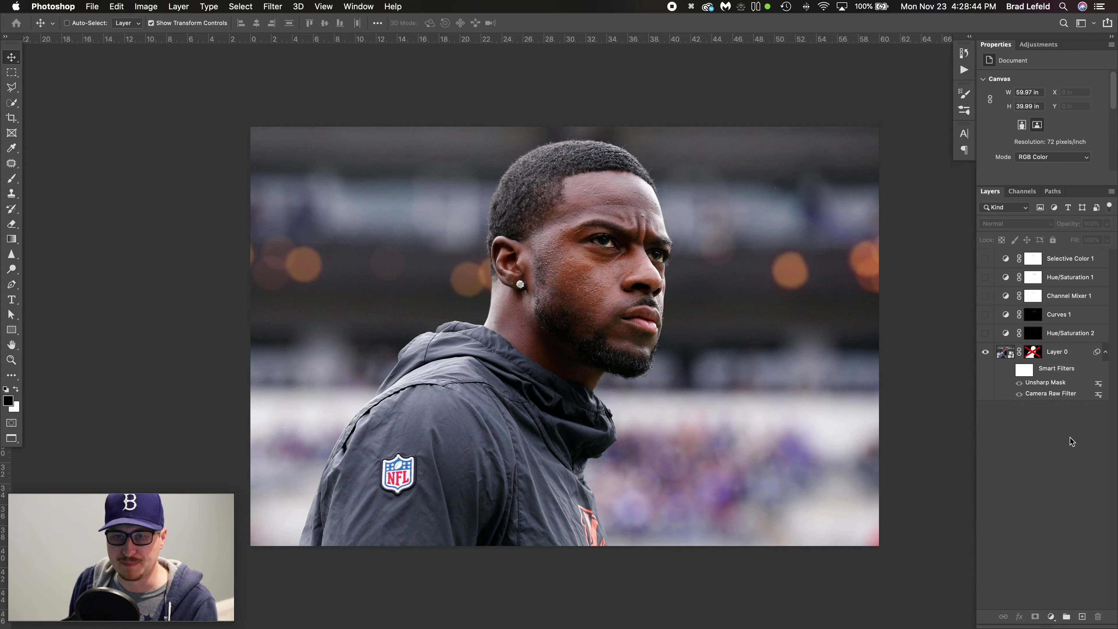
key(z)
drag(651, 255, 674, 245)
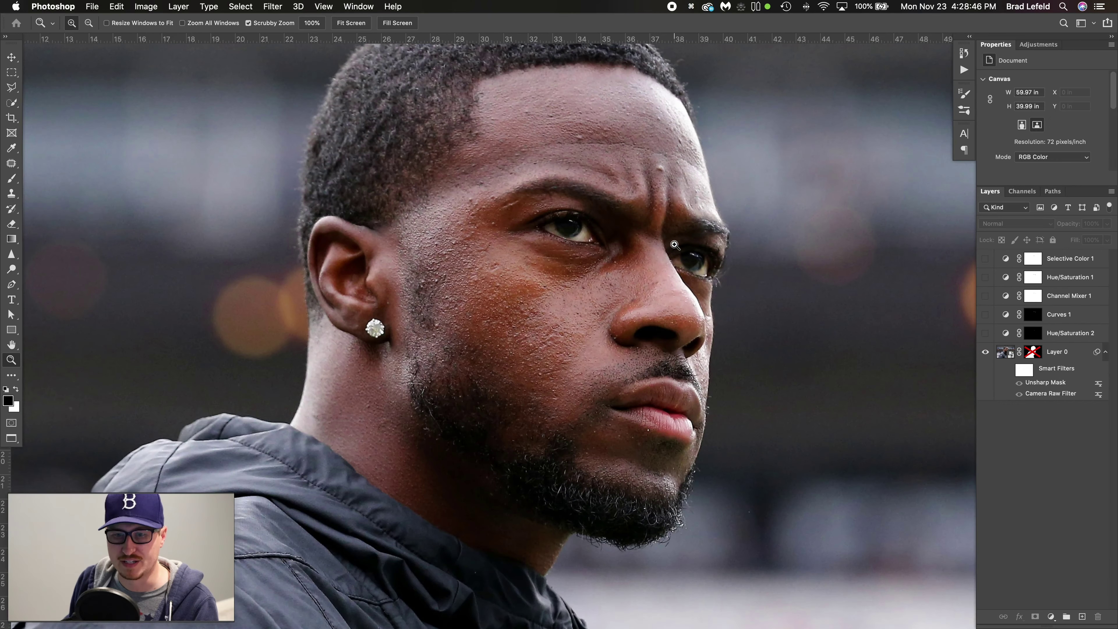
key(super+minus)
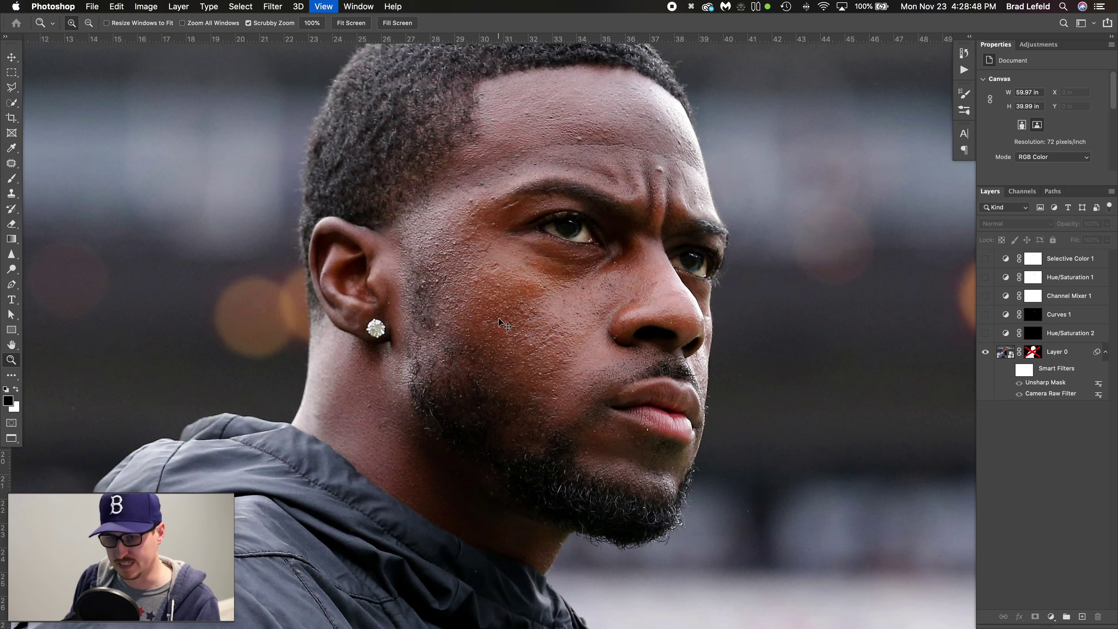
key(super+0)
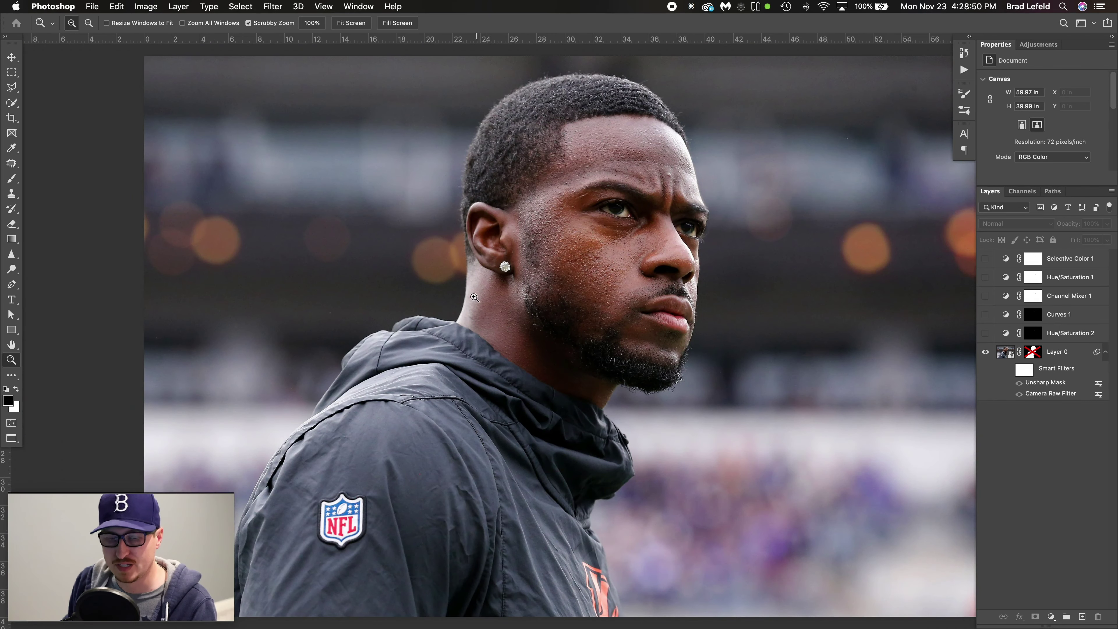
Enable the smart filters on Layer 0 and show the Channel Mixer 1 and Hue/Saturation 1 adjustment layers.
click(1009, 371)
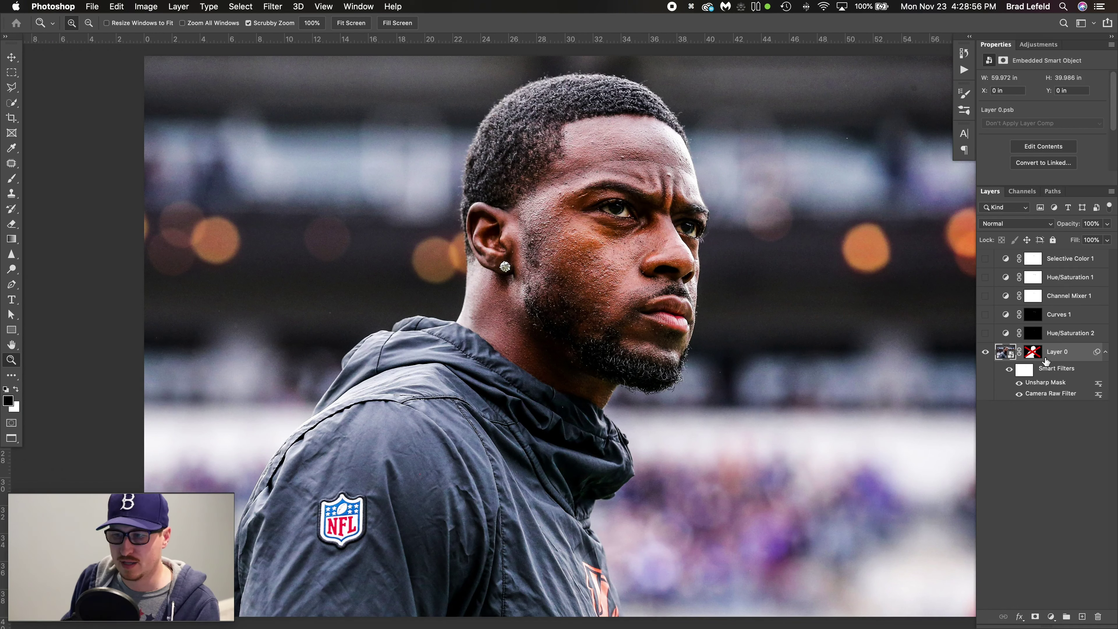
click(986, 297)
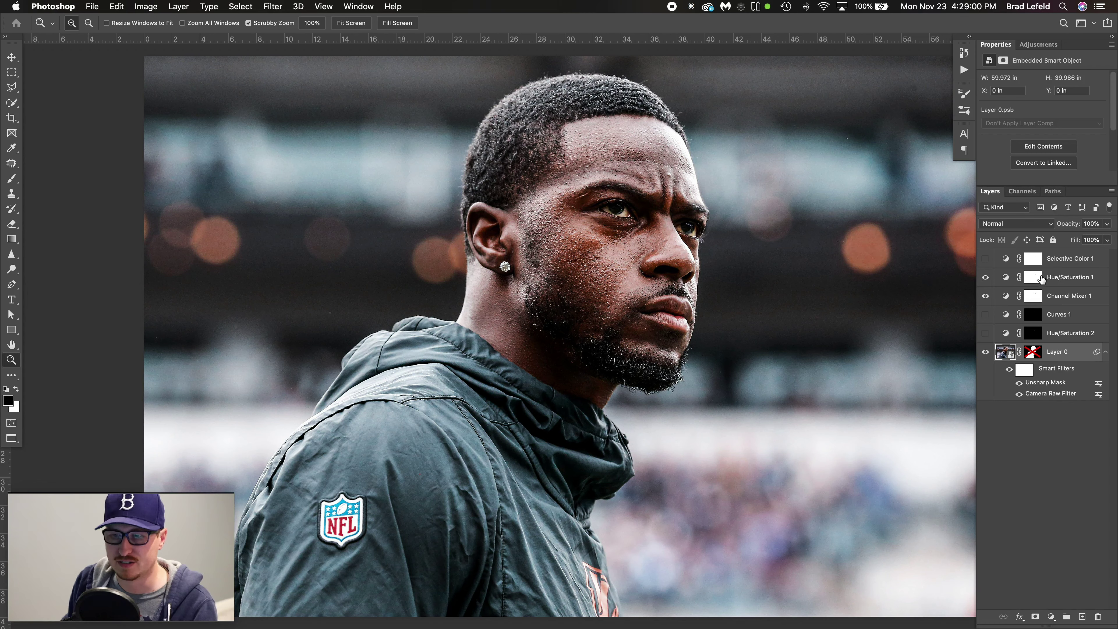
click(1059, 279)
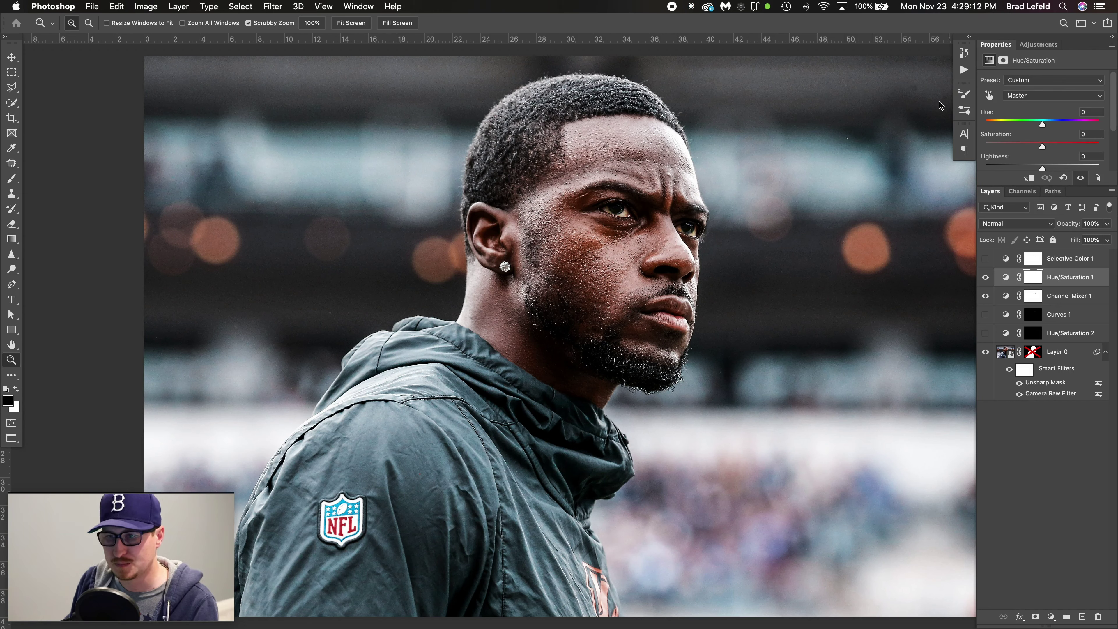
Review the BJD Sports Actions set, including the BJD2 action.
click(964, 69)
click(869, 94)
click(877, 130)
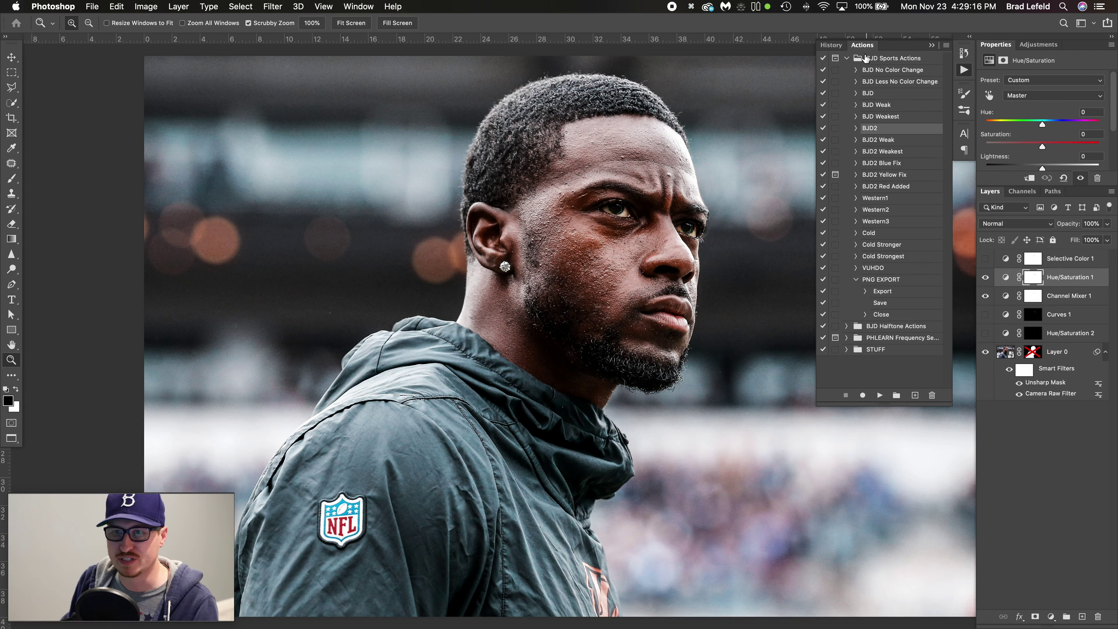
click(932, 45)
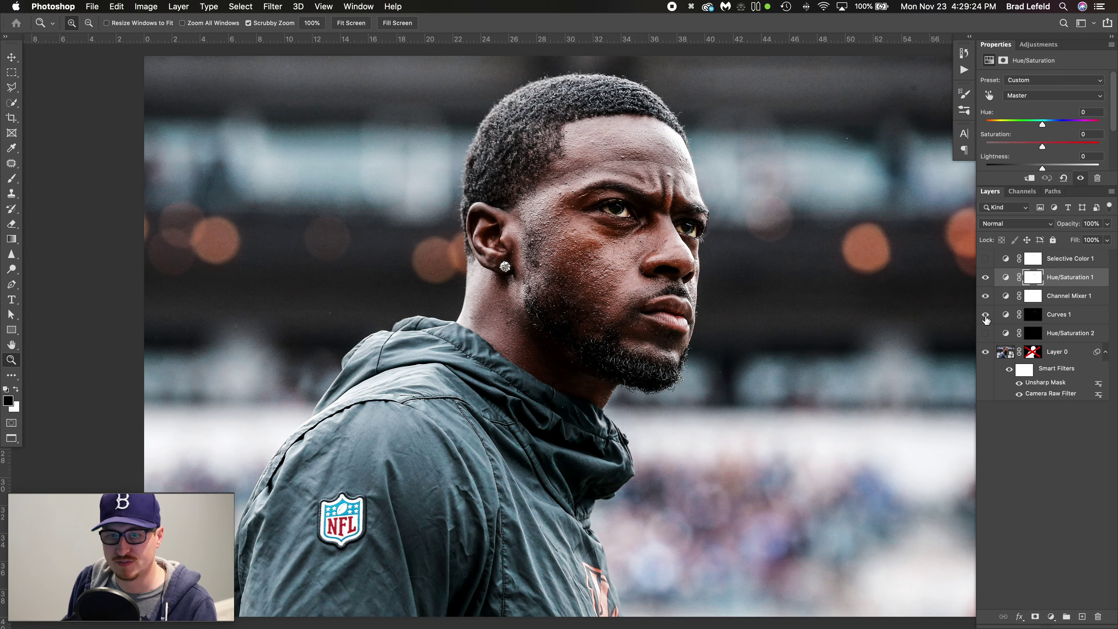
Examine the Curves 1 adjustment around the eyes and show the Hue/Saturation 2 layer.
drag(623, 216, 713, 210)
click(1059, 314)
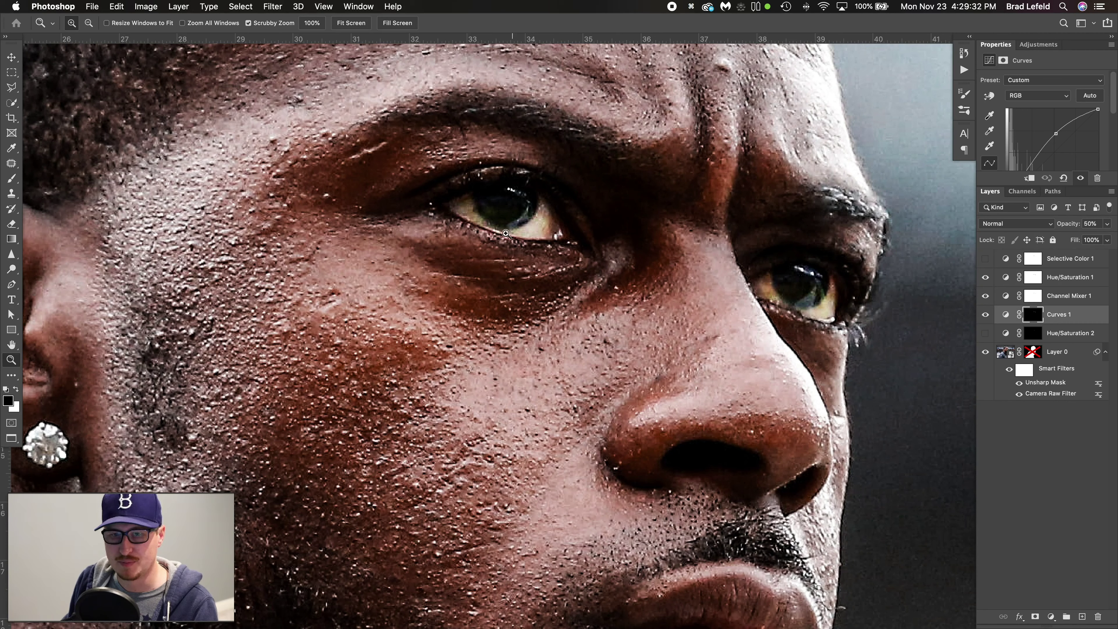
click(1048, 336)
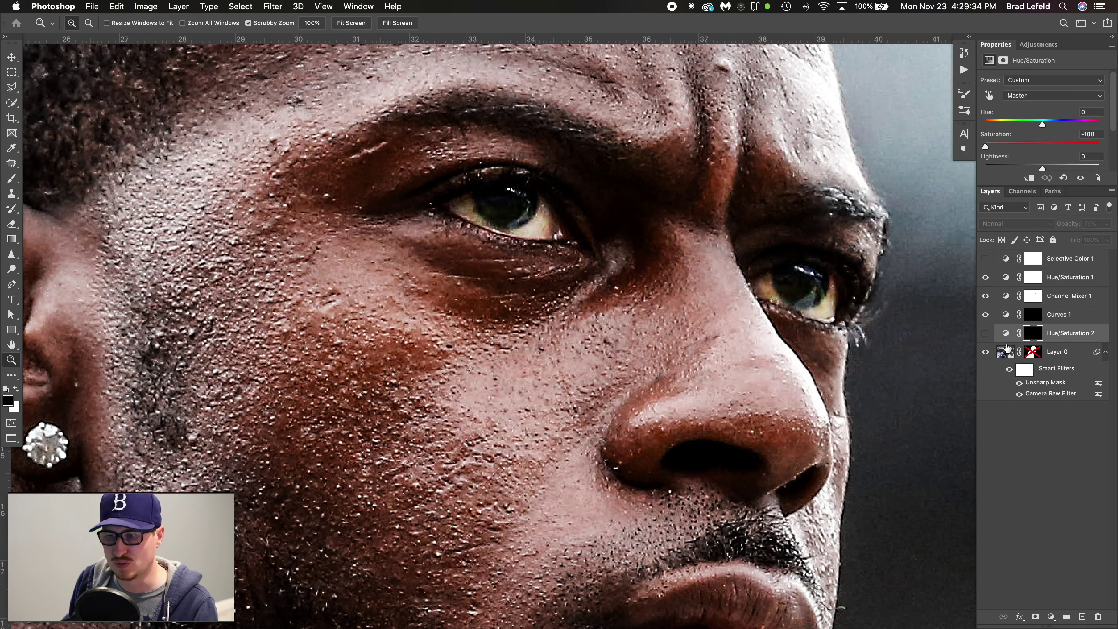
click(986, 335)
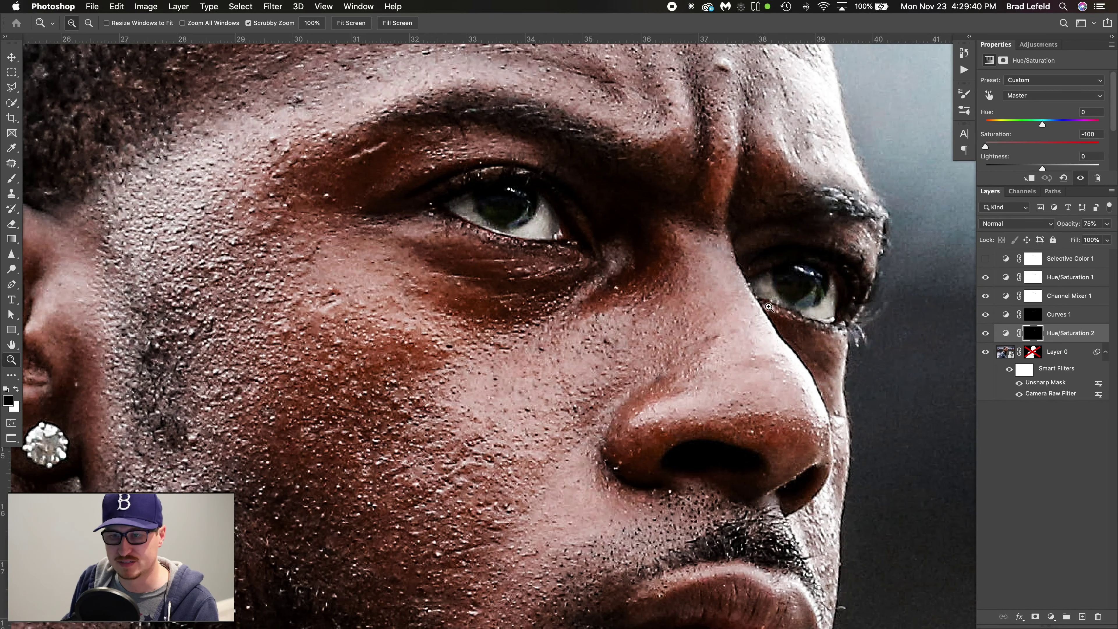
Compare the face with and without the Curves 1 and Hue/Saturation 2 eye adjustments.
alt+click(700, 310)
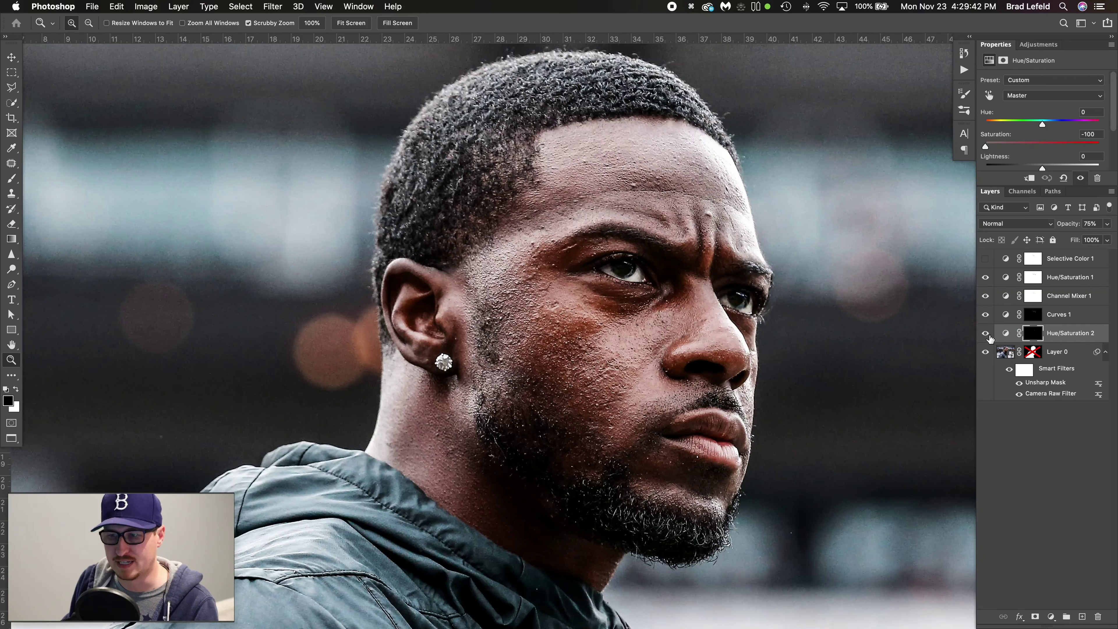
drag(988, 336, 982, 314)
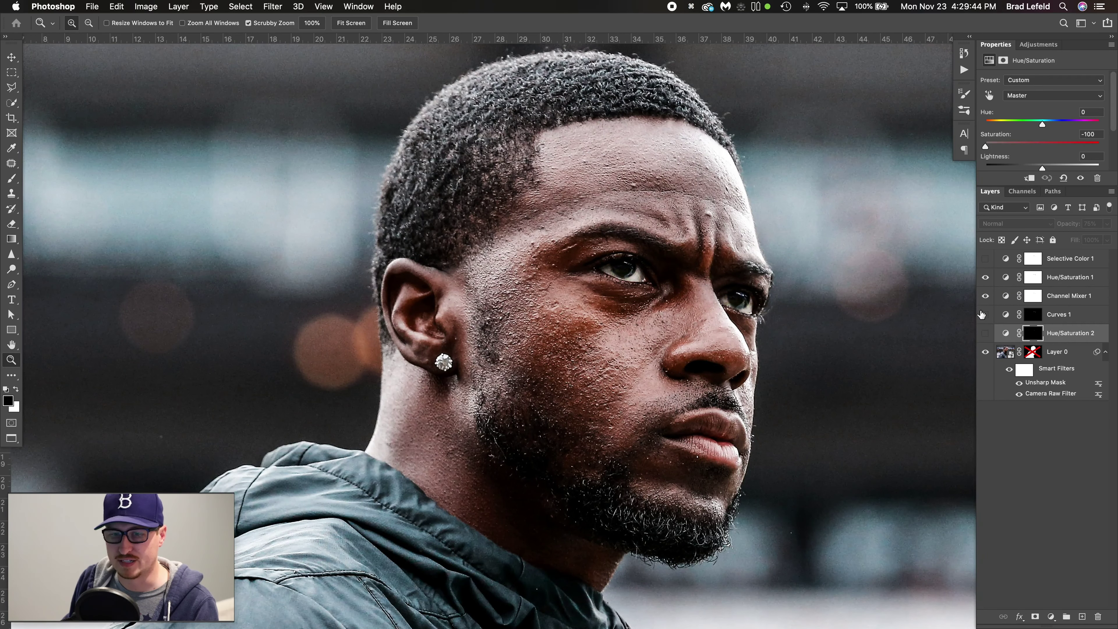
click(982, 314)
click(987, 339)
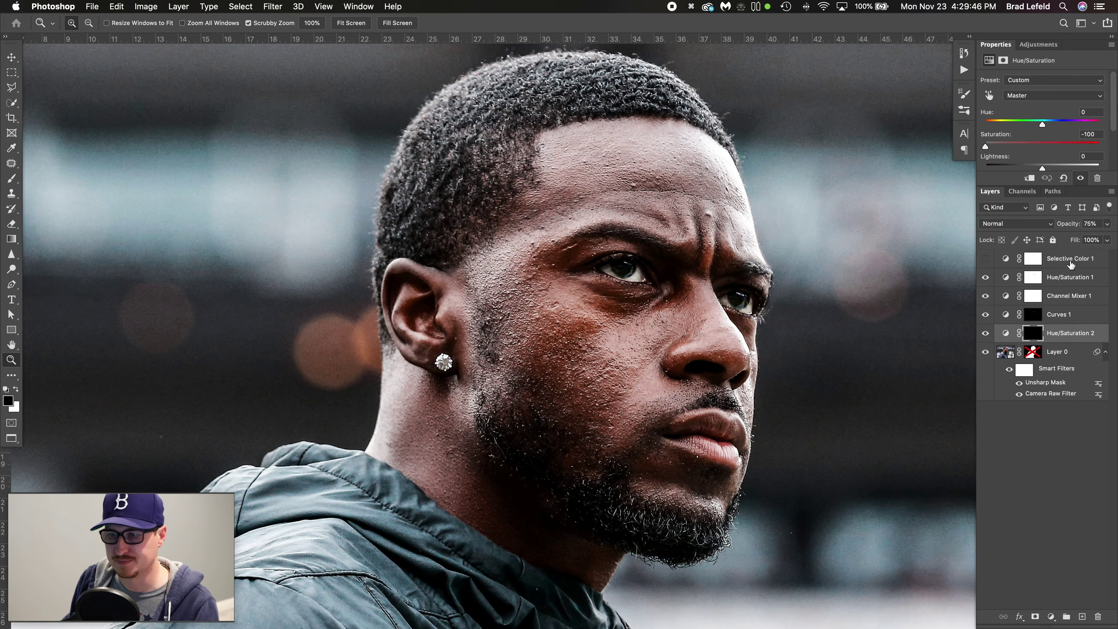
Show the Selective Color 1 layer, comparing the portrait with and without it, and reveal all of its Reds sliders.
click(1039, 264)
click(987, 259)
click(986, 259)
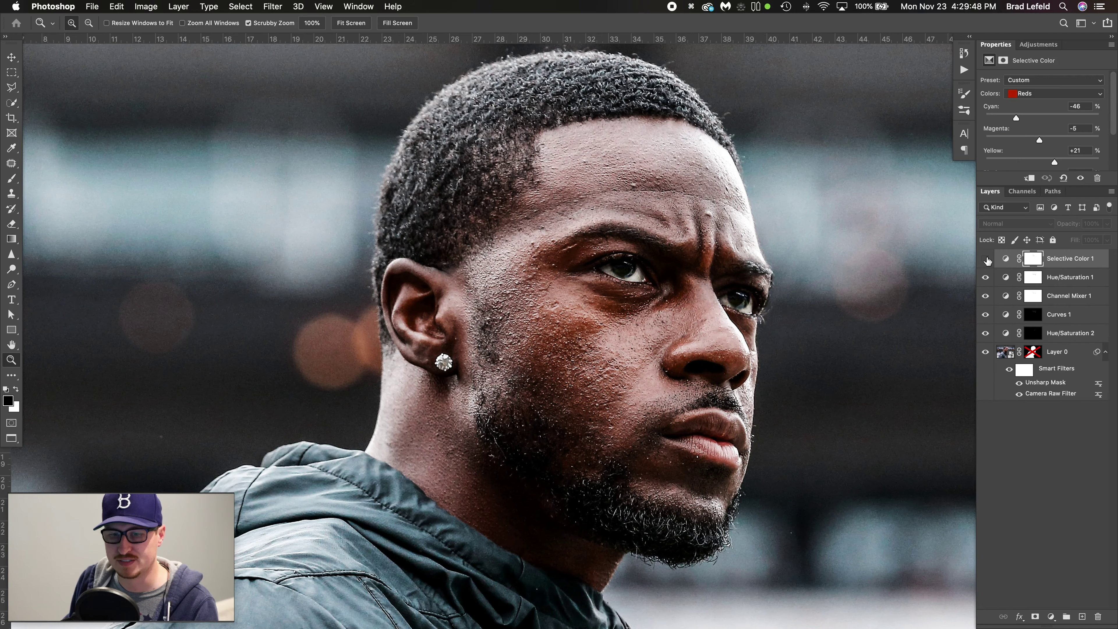
click(986, 259)
key(super+minus)
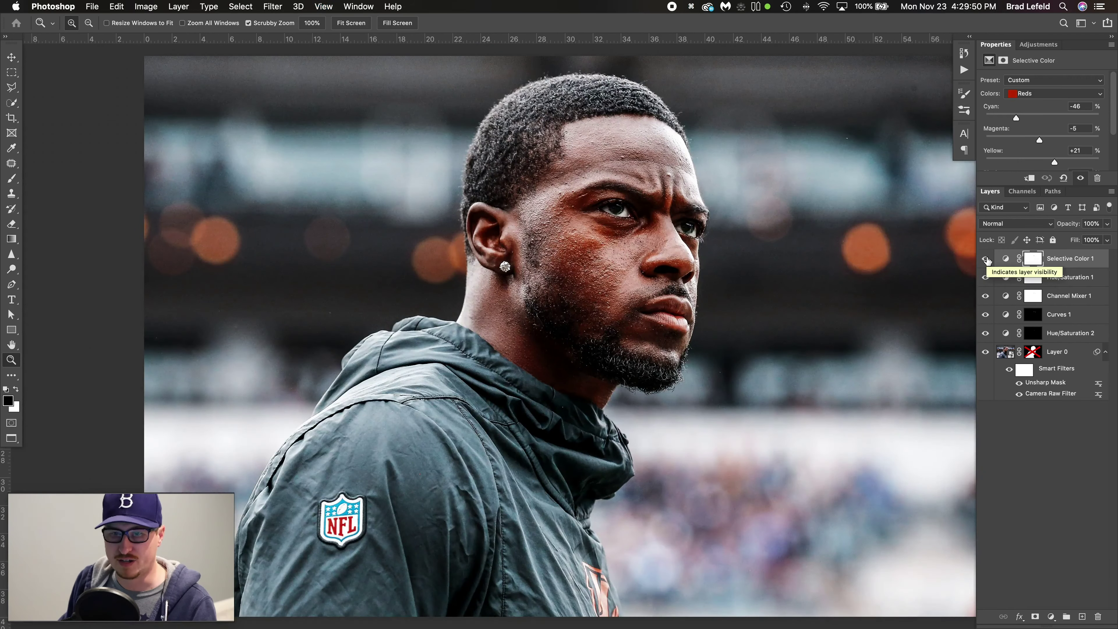
click(986, 259)
click(986, 260)
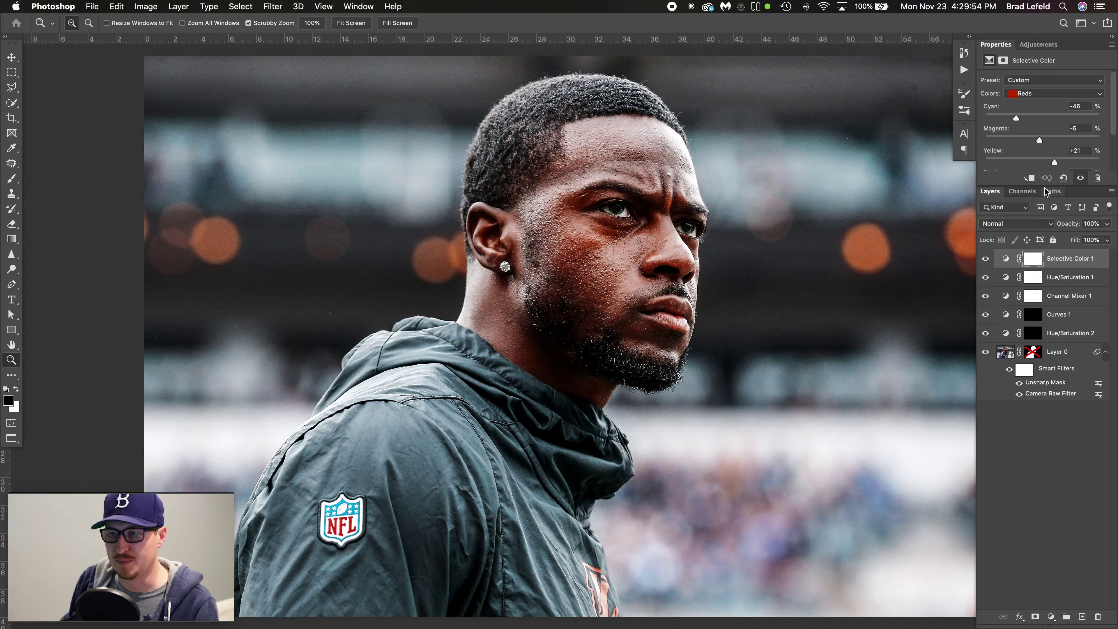
drag(1048, 185, 1046, 255)
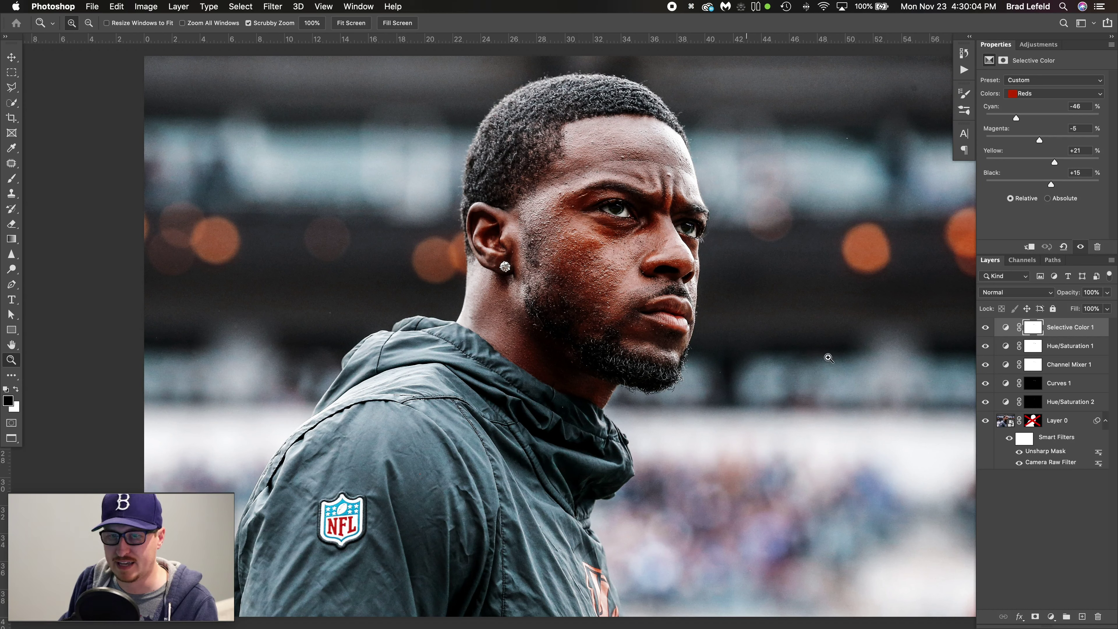
Show the Yellows sliders of Selective Color 1 and compare the portrait with and without the adjustment.
click(1032, 94)
click(1032, 104)
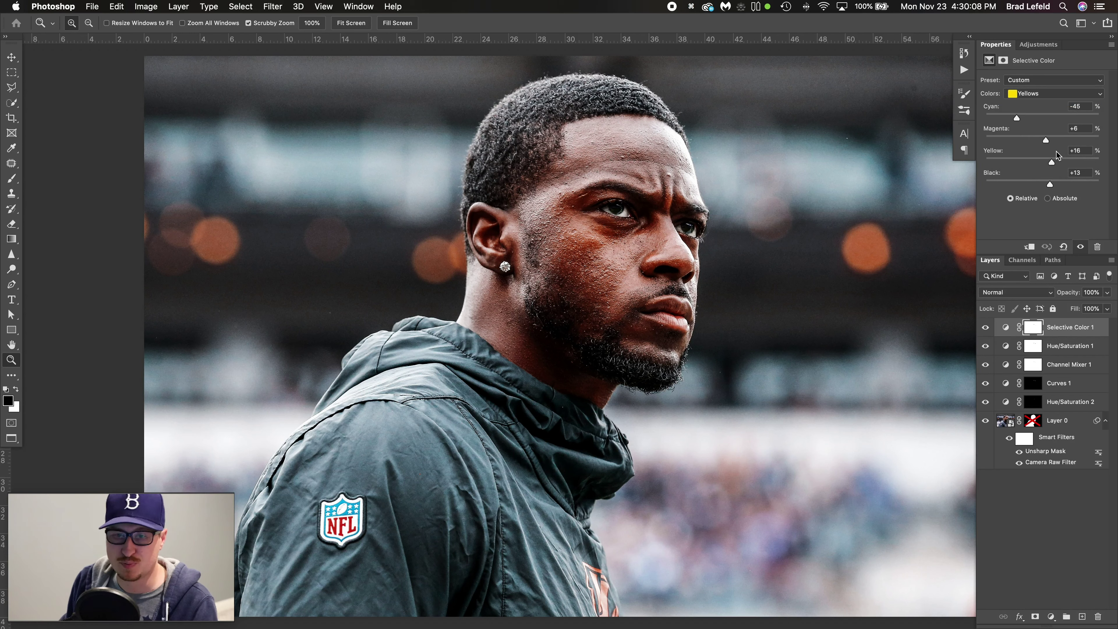
click(986, 328)
click(986, 327)
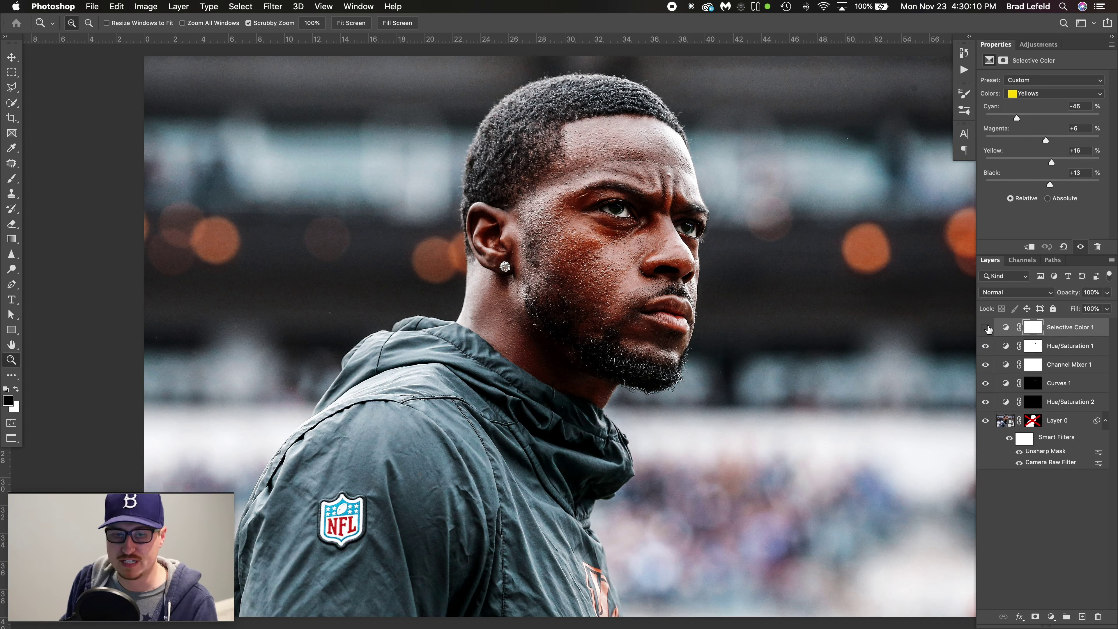
click(986, 328)
click(986, 327)
click(986, 328)
click(986, 327)
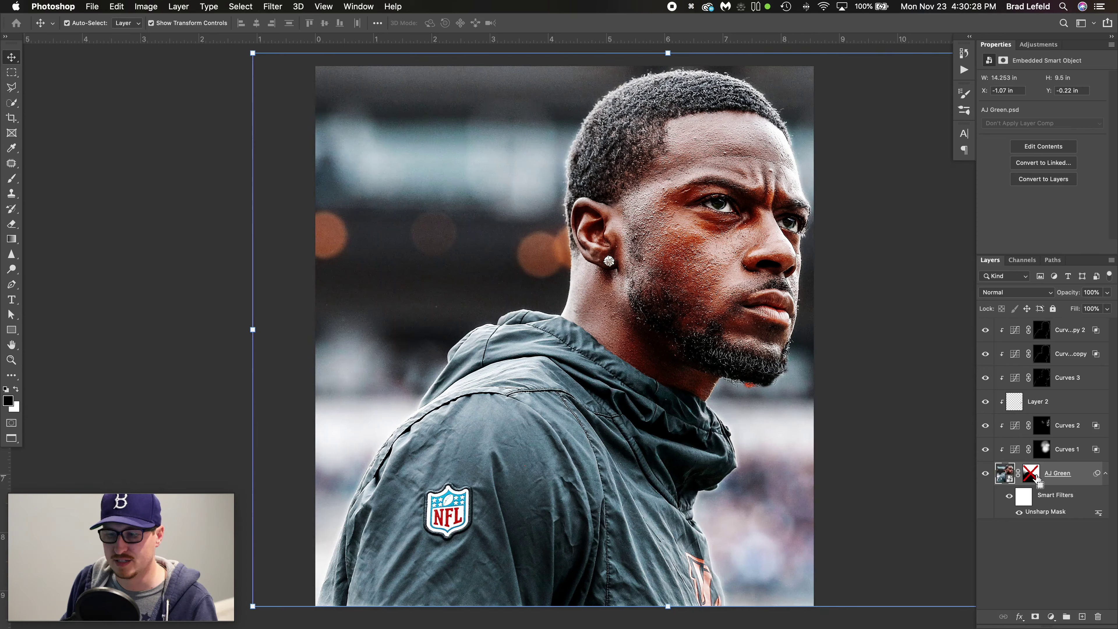
Open the AJ Green smart object, re-enable Layer 0's mask to cut out the background, and save and close it.
double_click(1007, 476)
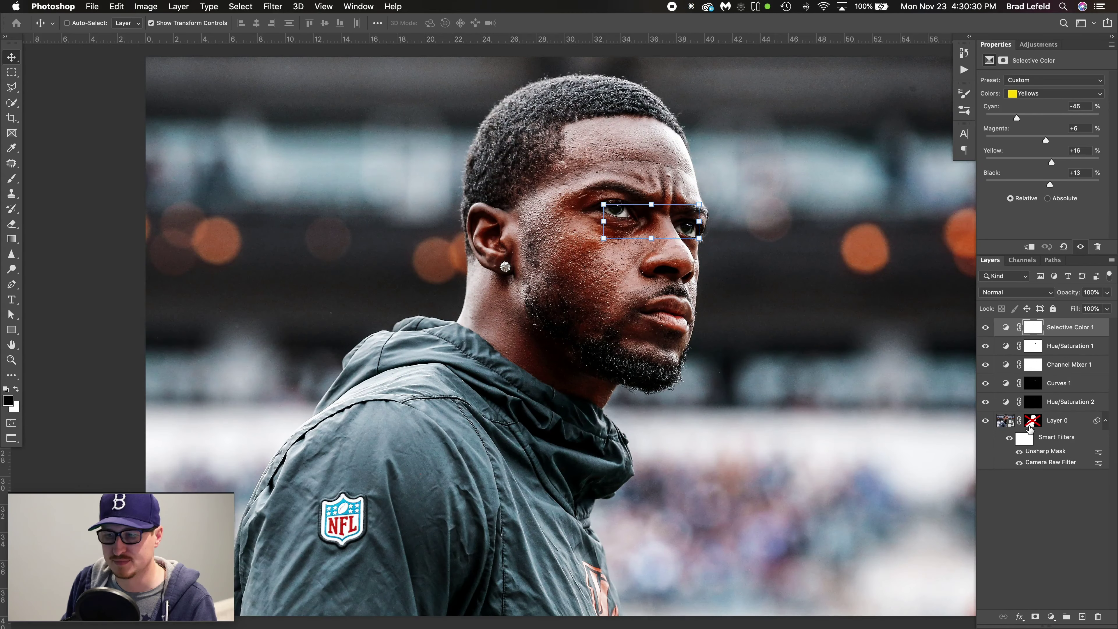
shift+click(1033, 421)
key(super+s)
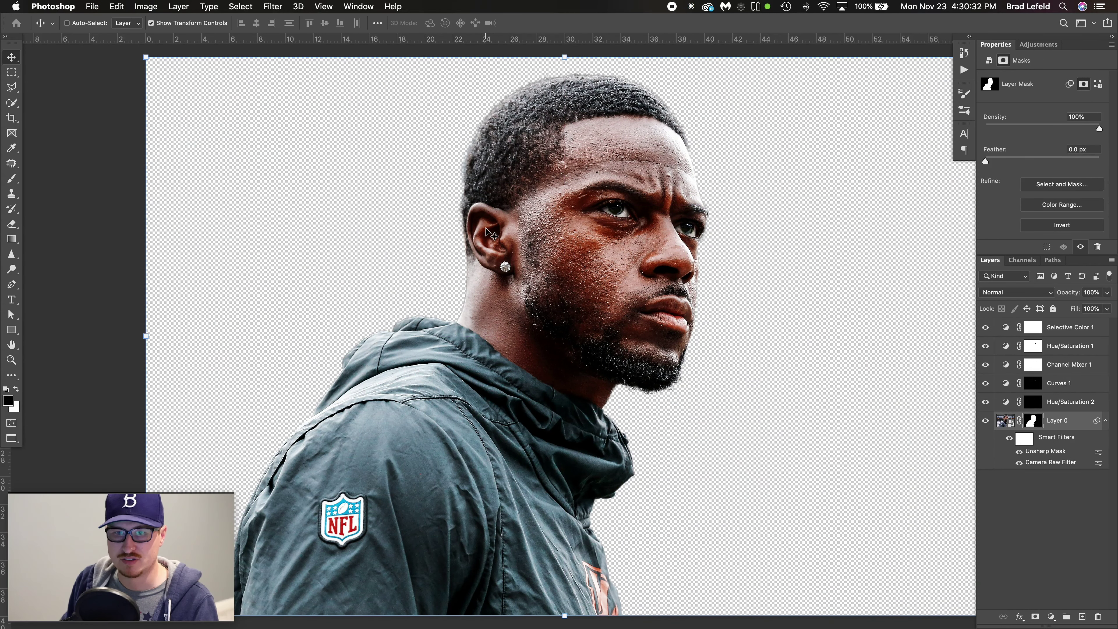
key(super+w)
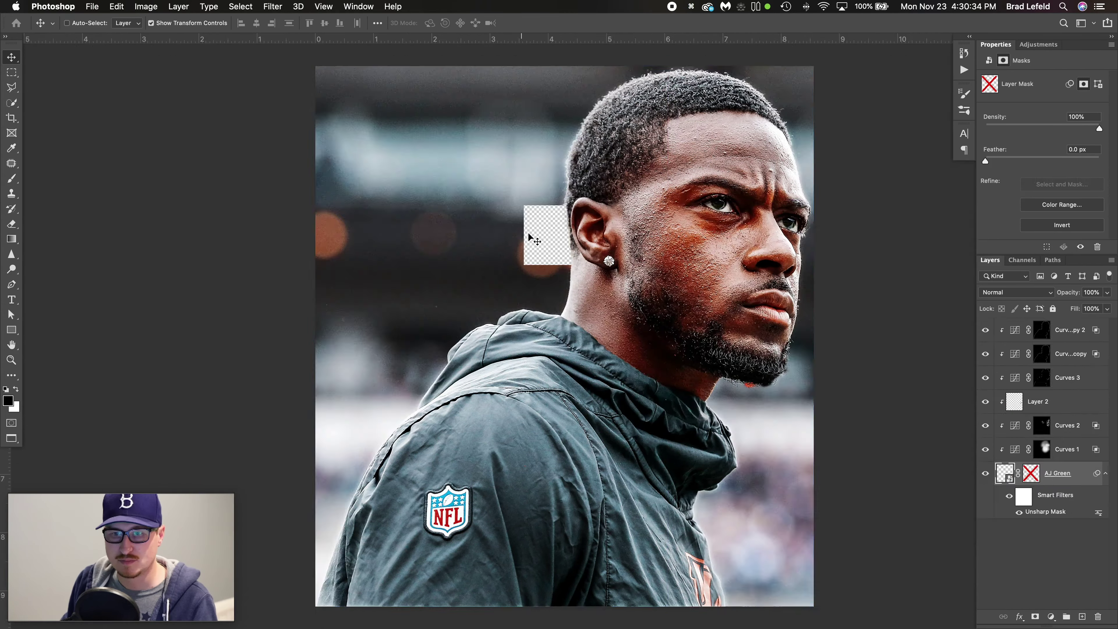
Return to the poster and reopen the Curves 3 copy 2 smart object in the Big AJ Head group.
key(super+grave)
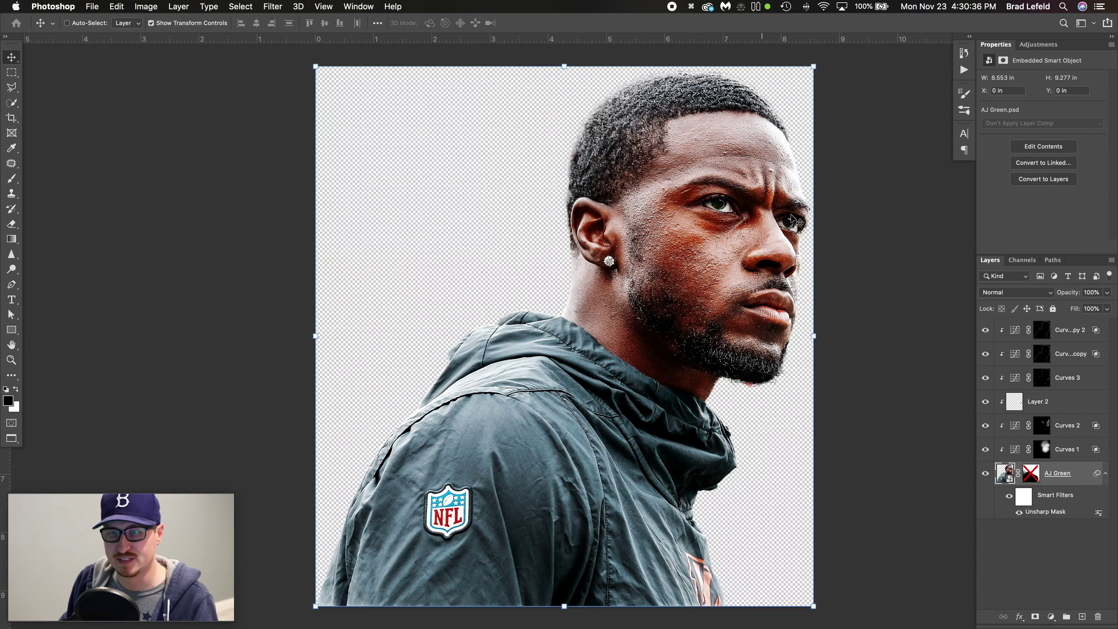
key(super+grave)
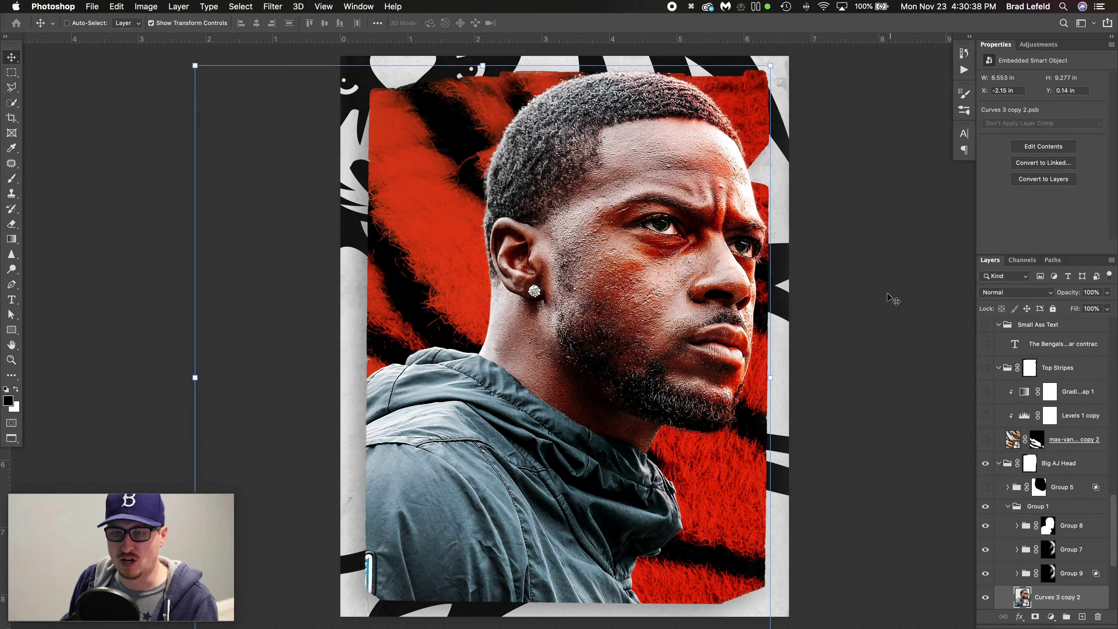
scroll(1089, 559, down, 2)
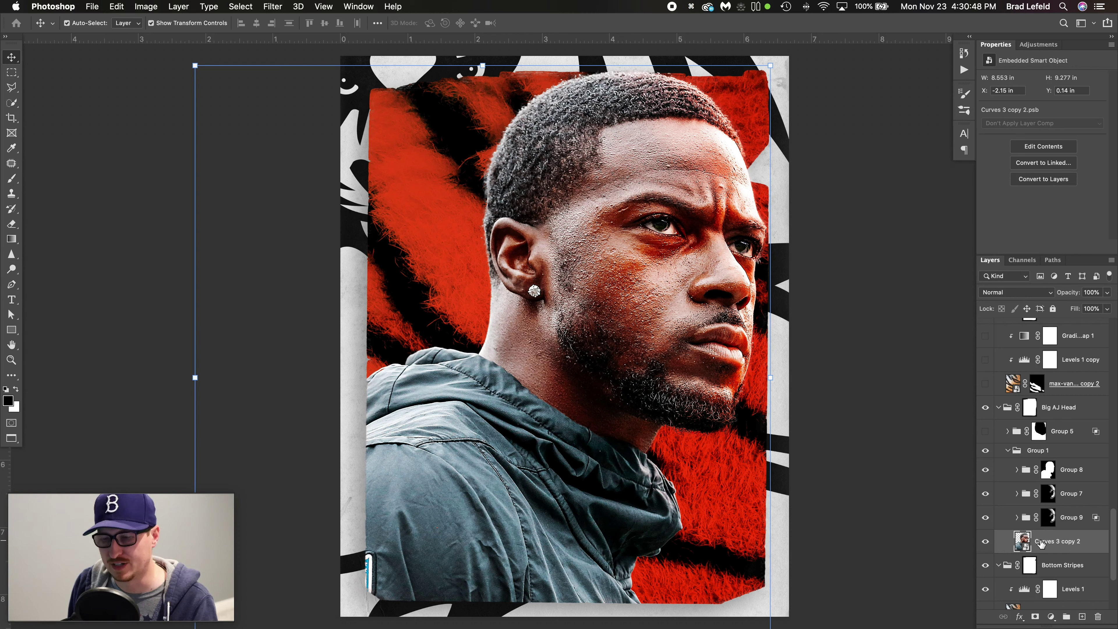
double_click(1021, 542)
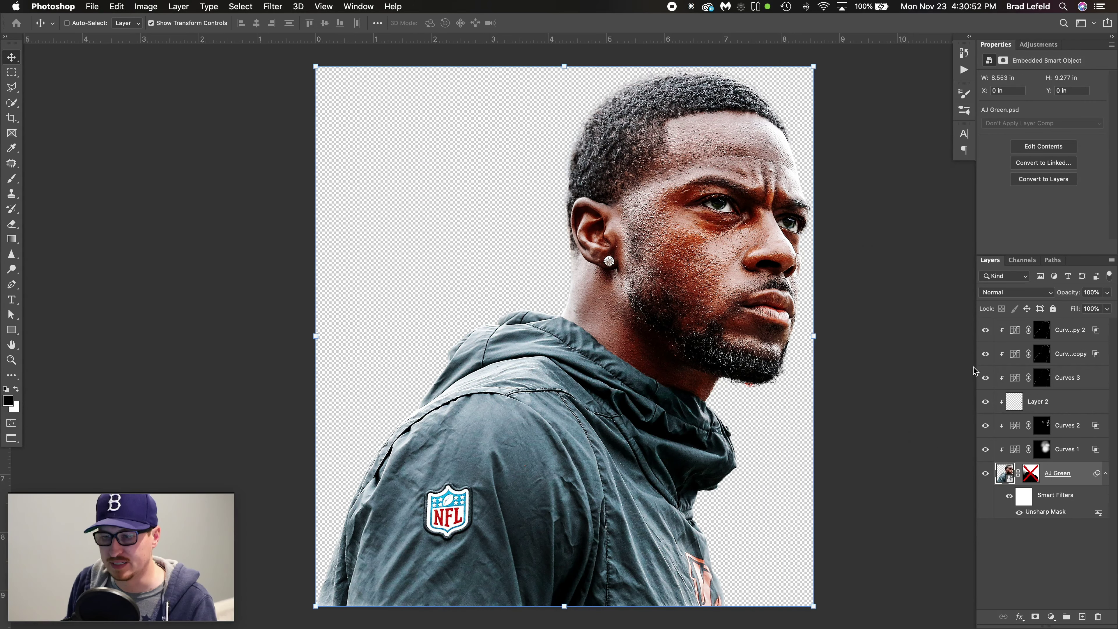
Hide all layers above AJ Green and set the threshold of its Unsharp Mask smart filter to 1 level.
drag(986, 330, 987, 450)
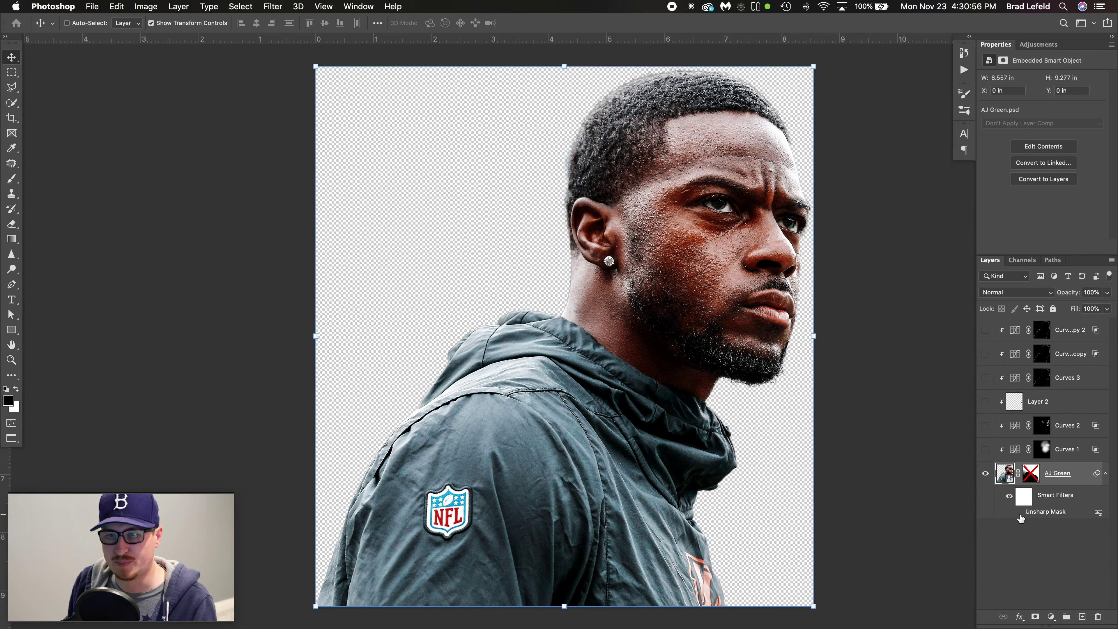
double_click(1048, 513)
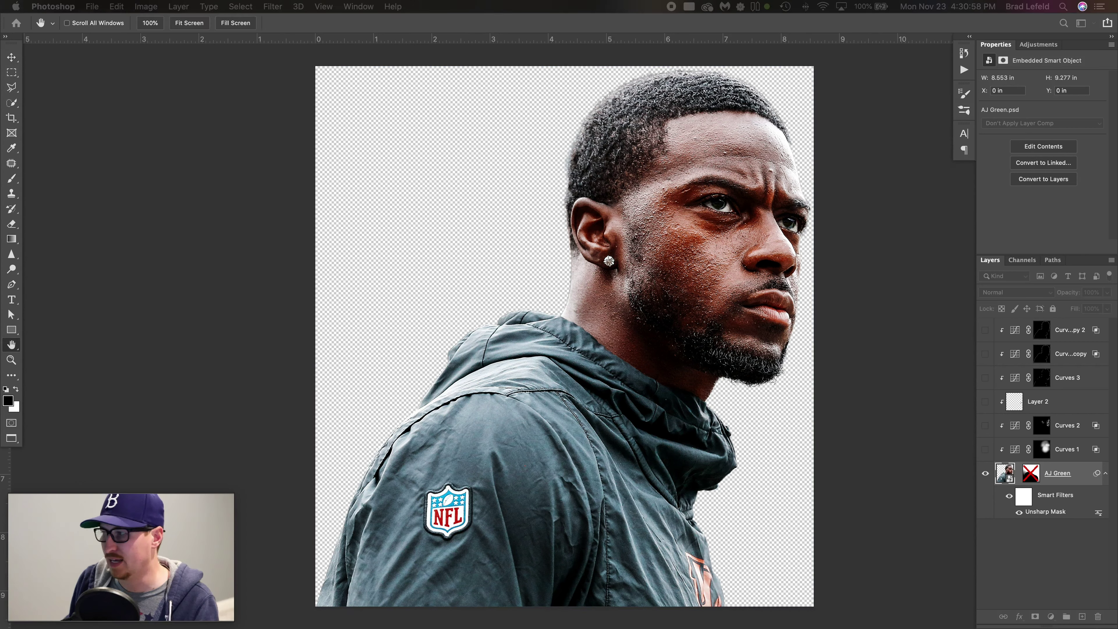
drag(722, 192, 599, 139)
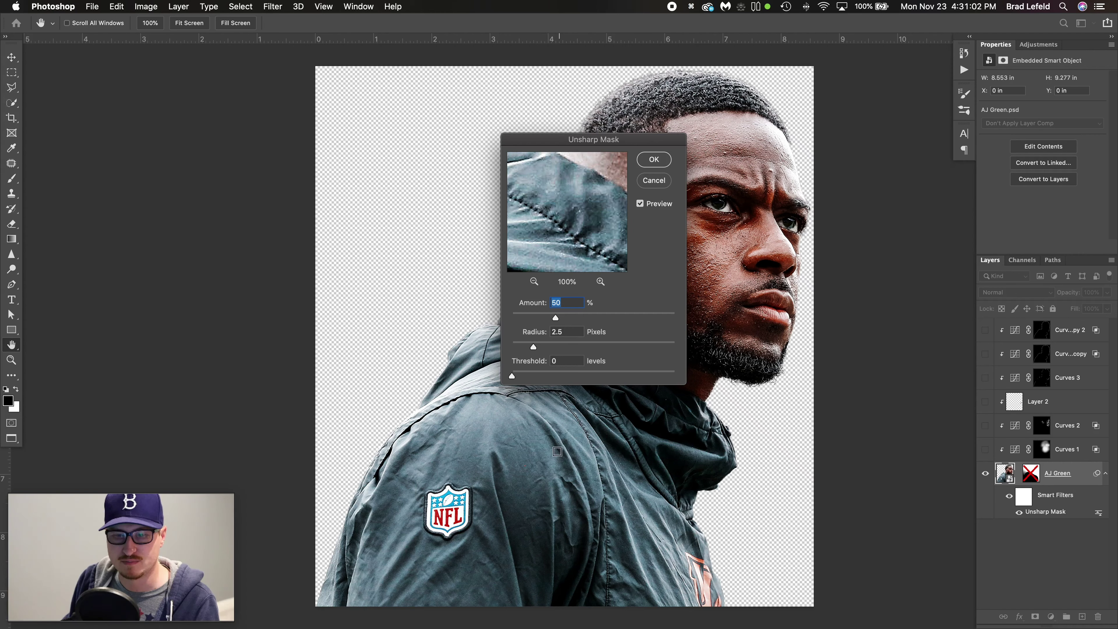
drag(564, 364, 494, 358)
text(1)
key(Tab)
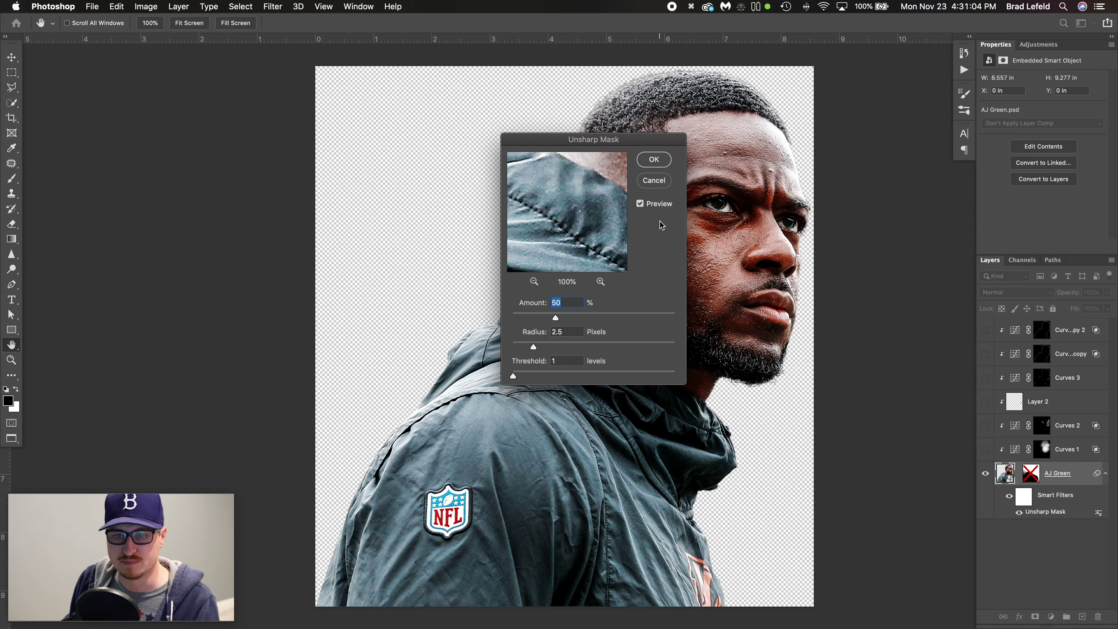
click(653, 160)
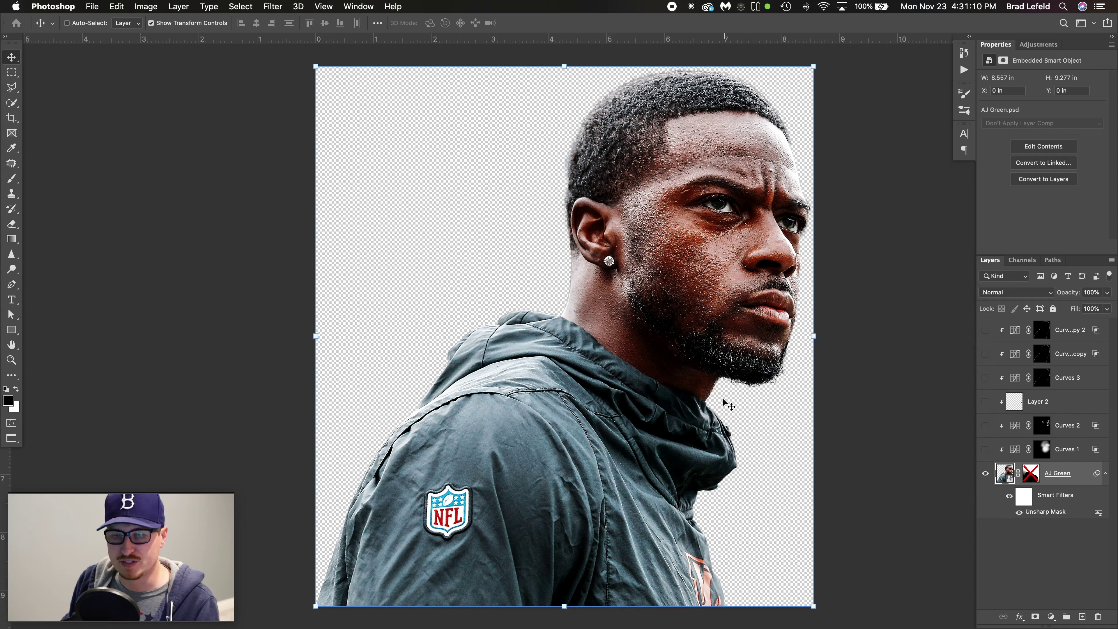
drag(416, 388, 395, 450)
key(super+z)
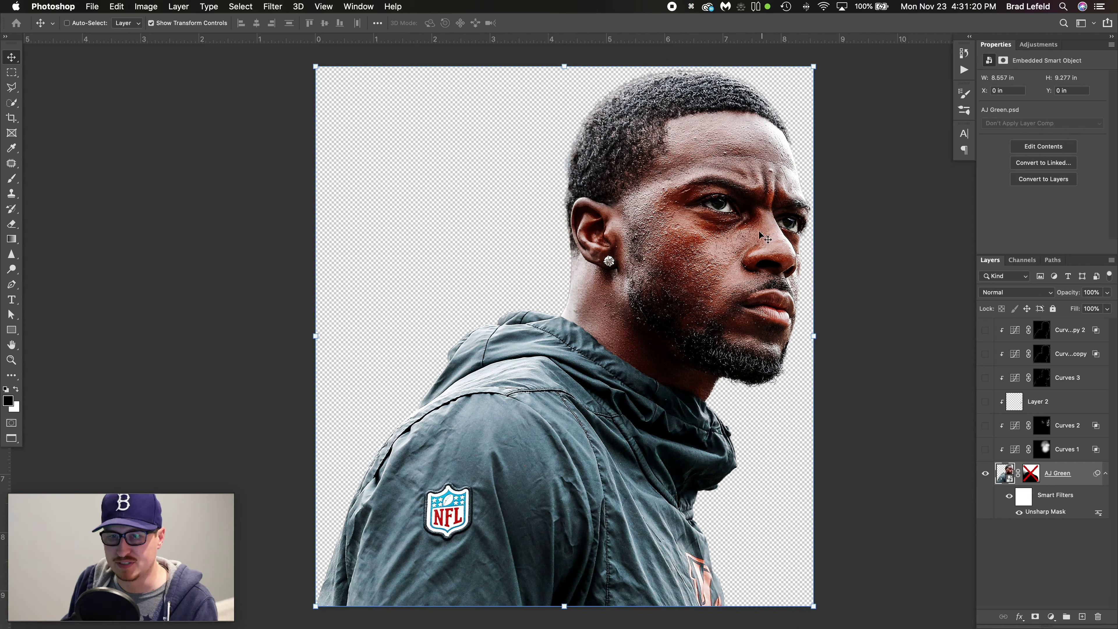
Examine the Curves 1 and Curves 2 adjustments, comparing the face with and without each one.
click(1082, 459)
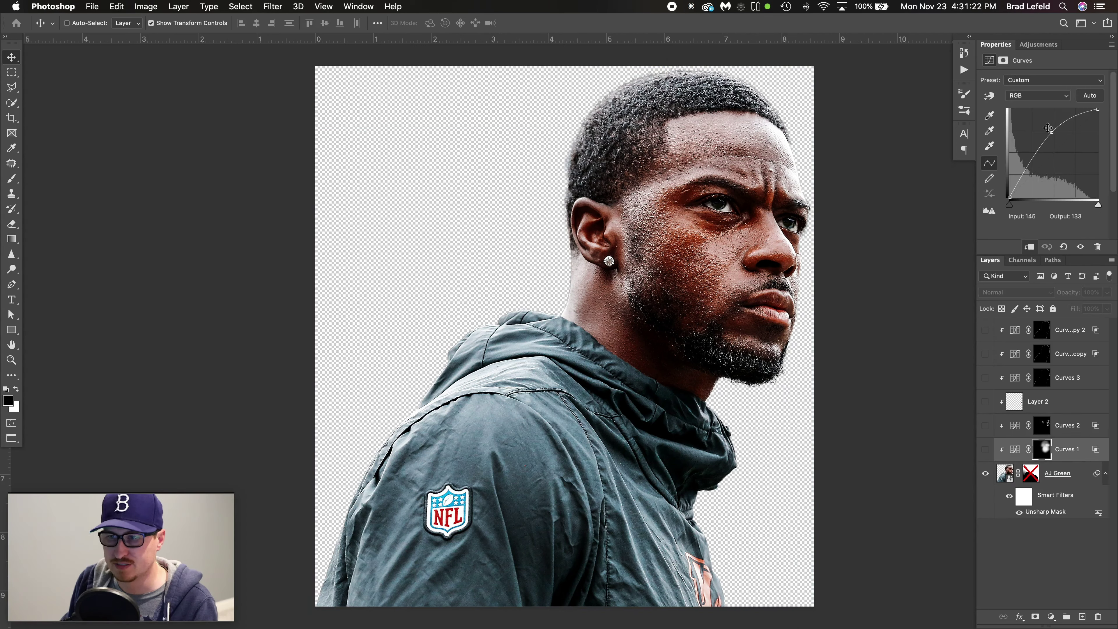
click(985, 450)
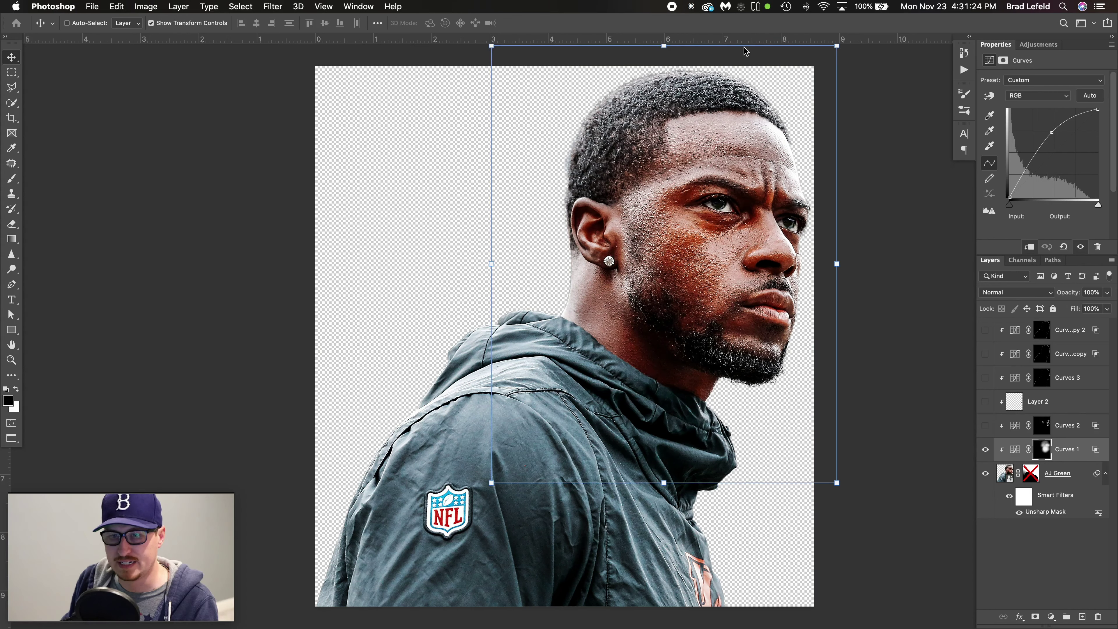
click(1065, 431)
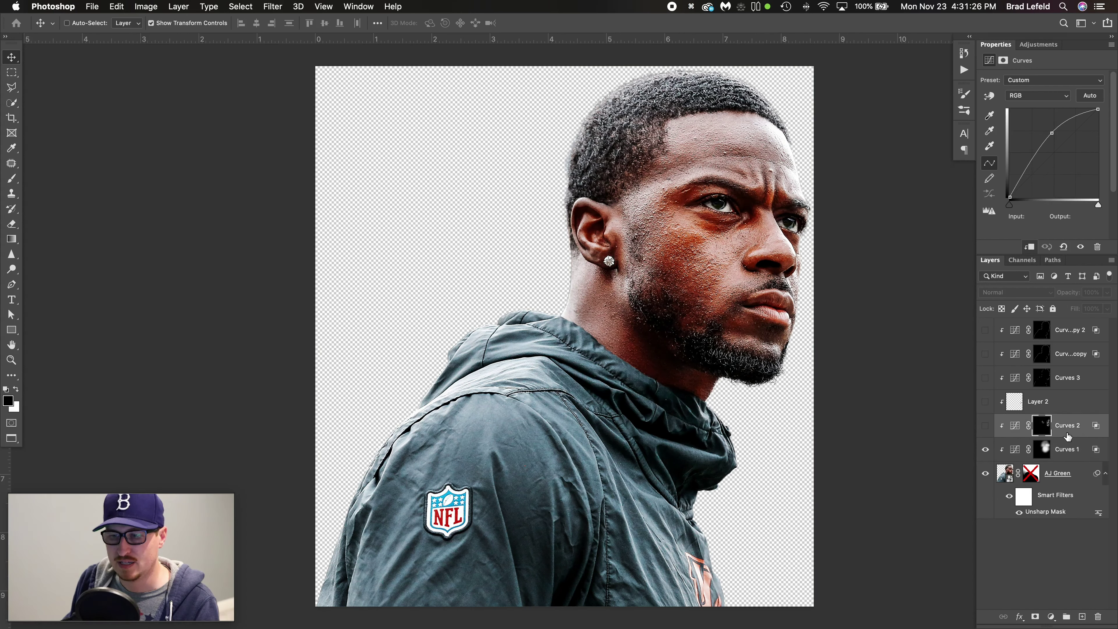
click(986, 426)
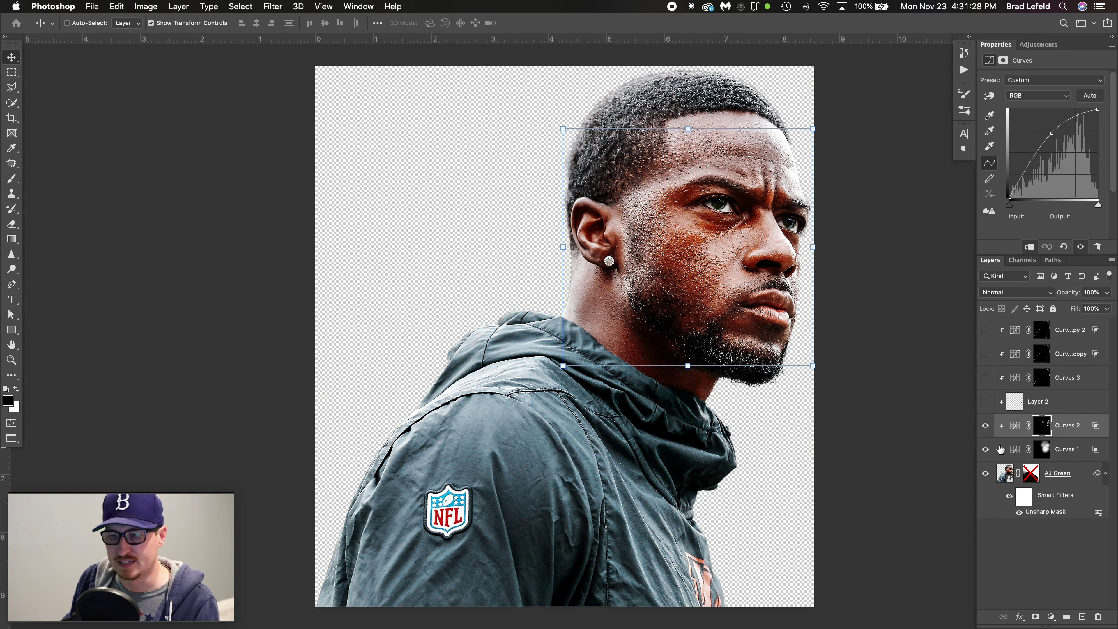
click(987, 429)
click(986, 429)
click(986, 429)
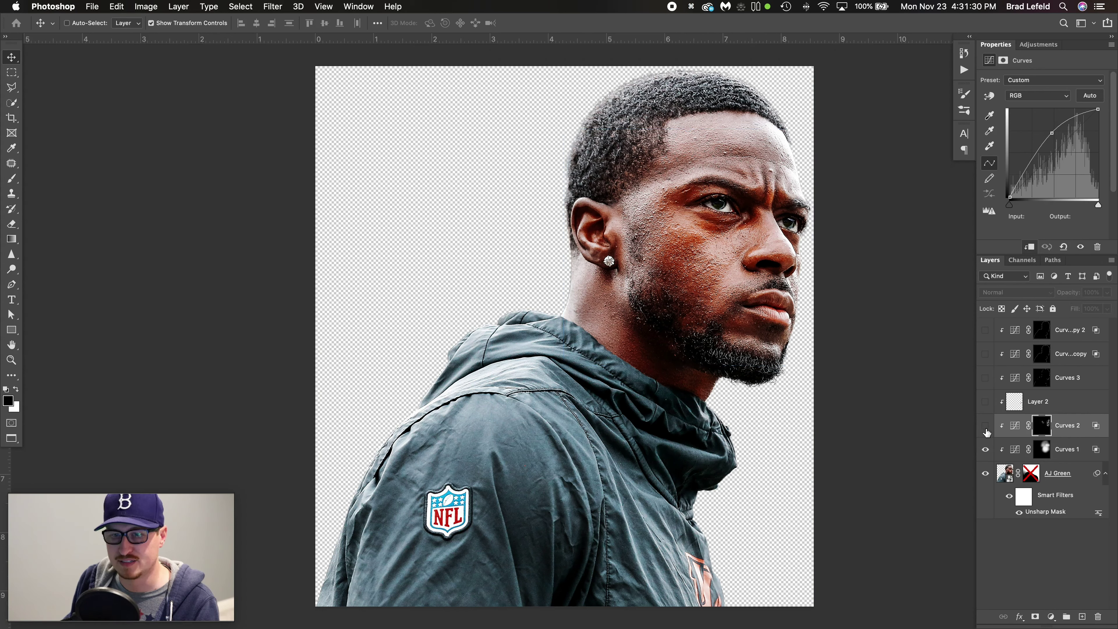
click(988, 452)
click(986, 450)
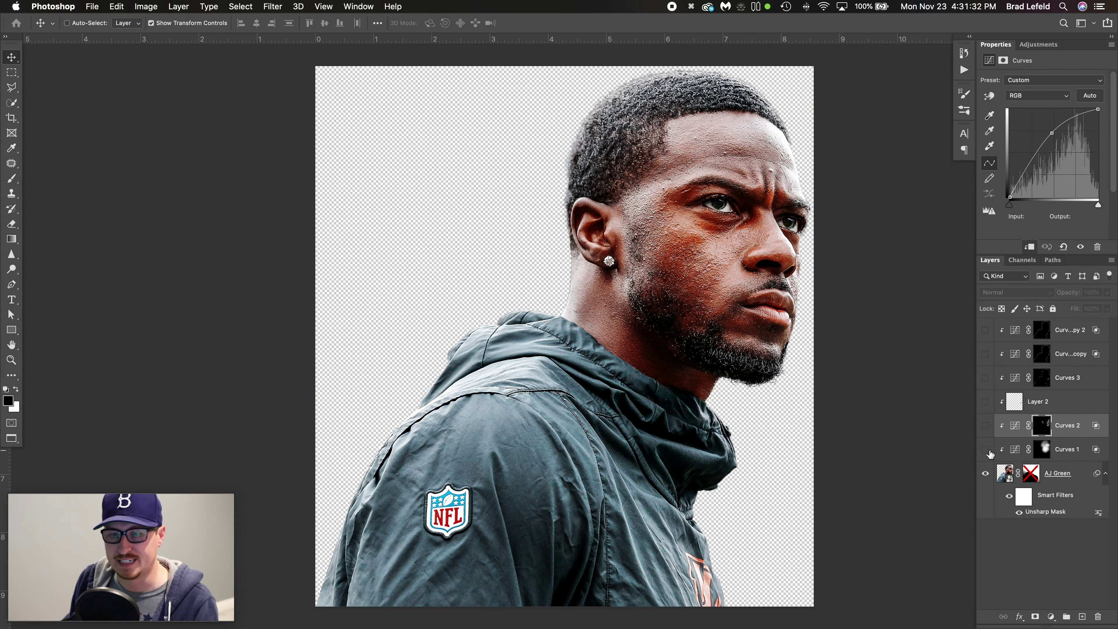
click(986, 451)
Show Layer 2 and compare the bottom of the beard up close with and without it.
click(1033, 409)
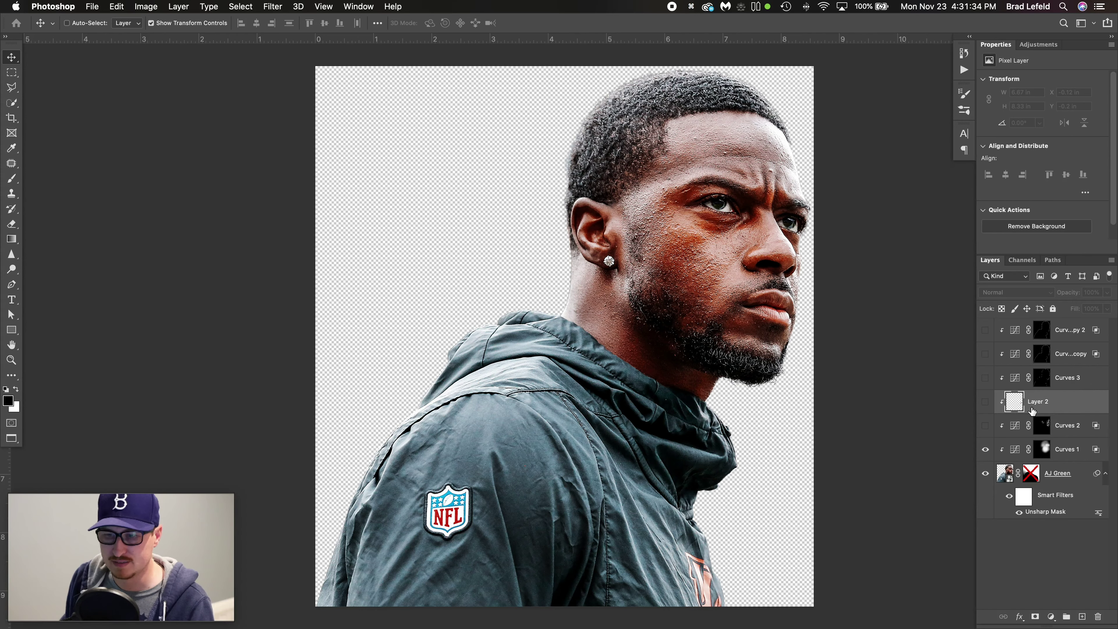
click(987, 403)
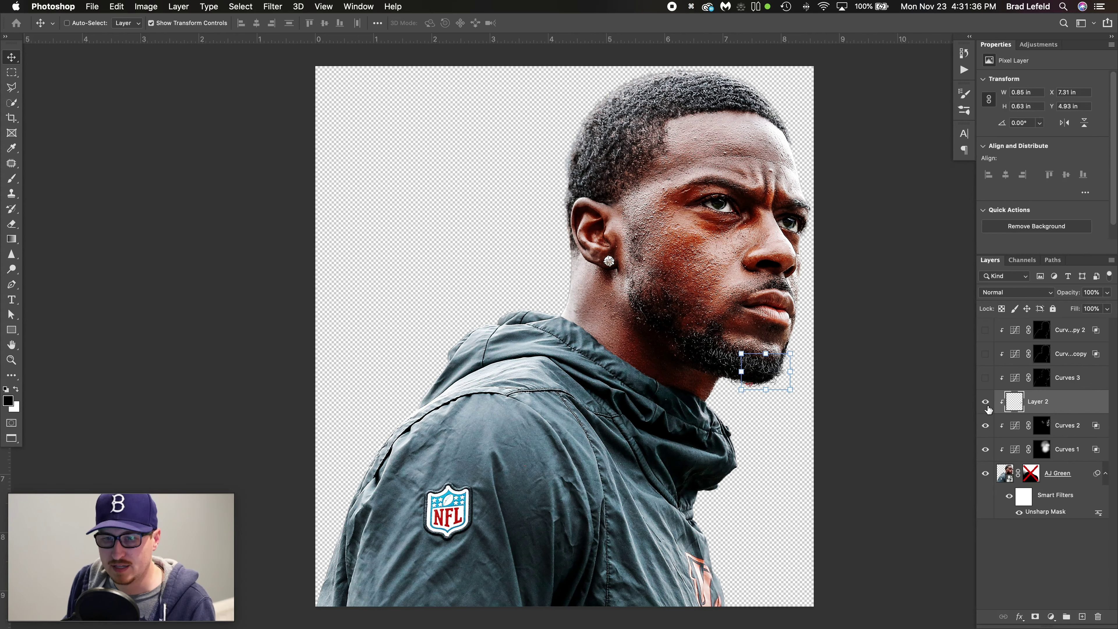
click(986, 403)
click(987, 405)
click(987, 406)
key(z)
drag(787, 372, 859, 380)
click(986, 403)
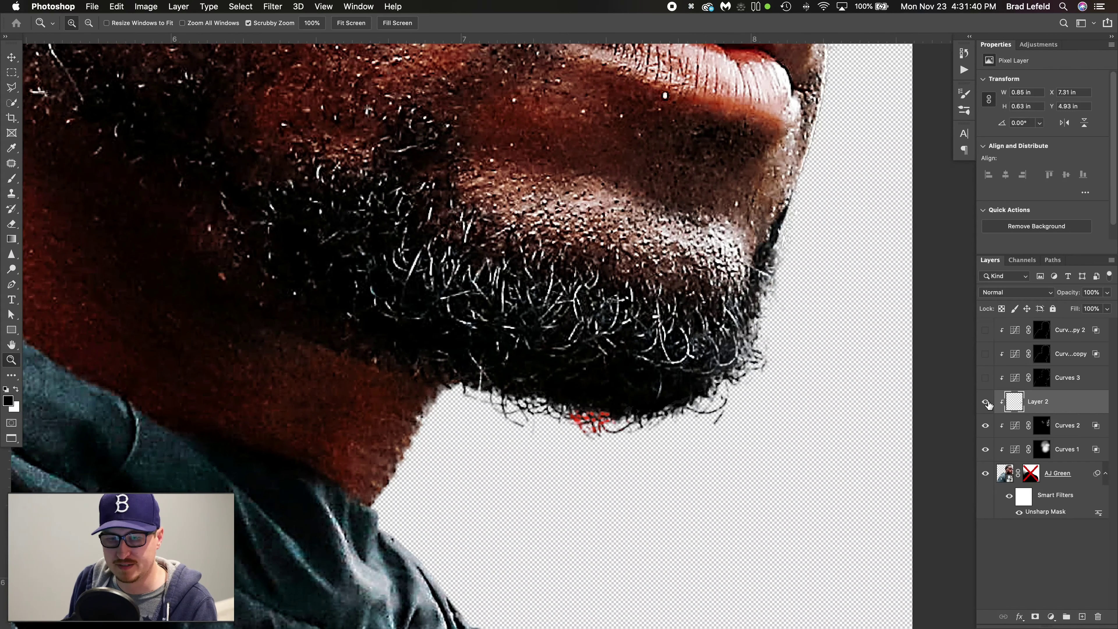
click(986, 403)
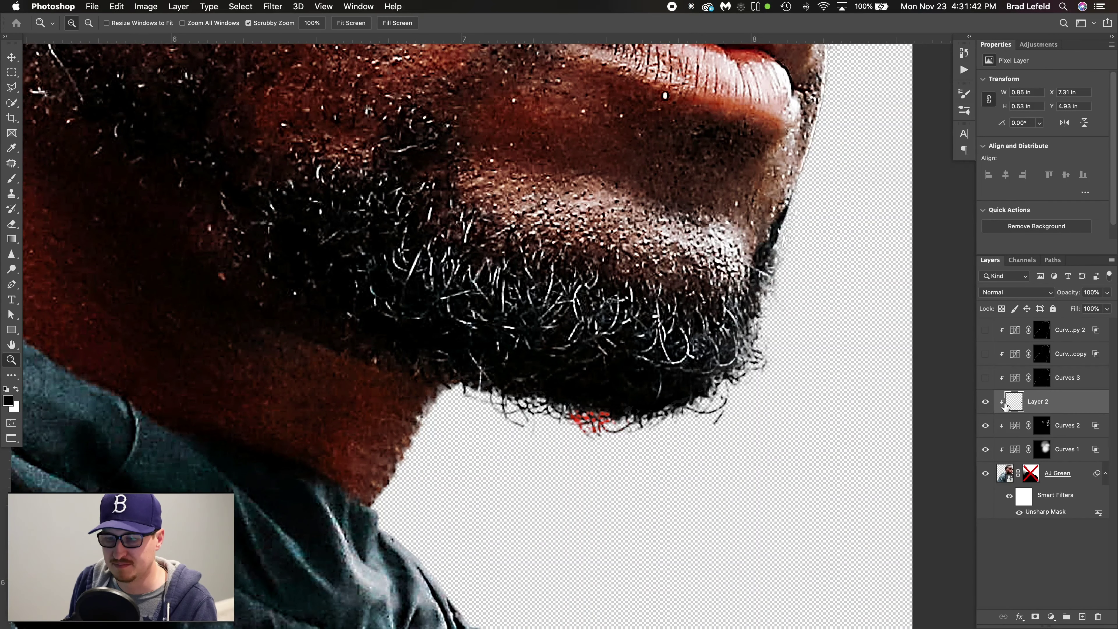
click(986, 402)
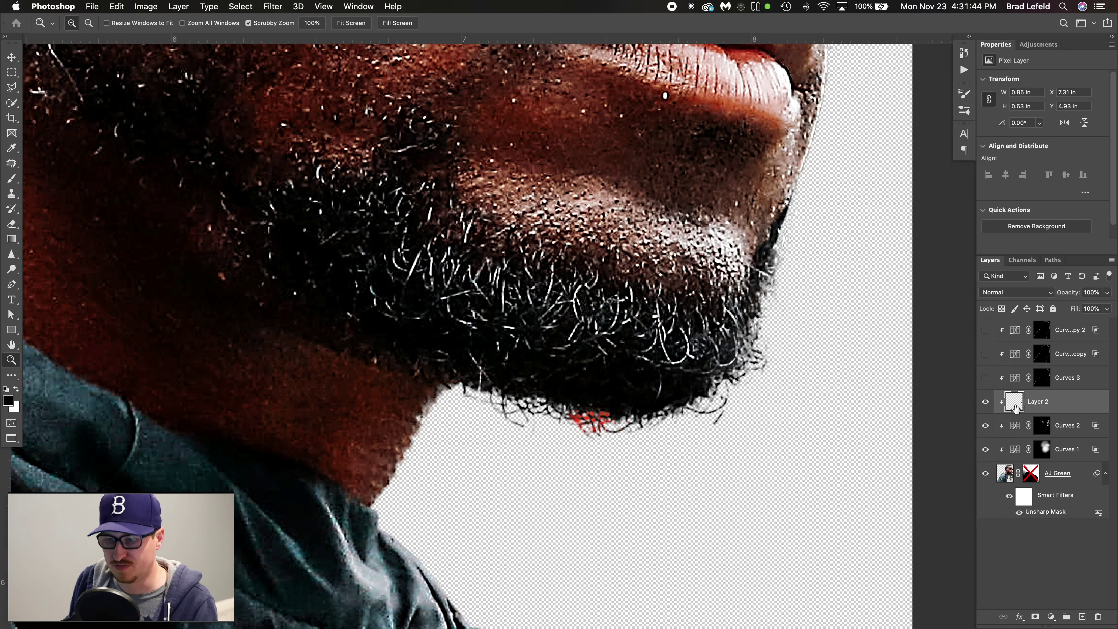
Paint out the red patch beneath the beard on Layer 2 with the Clone Stamp tool.
key(s)
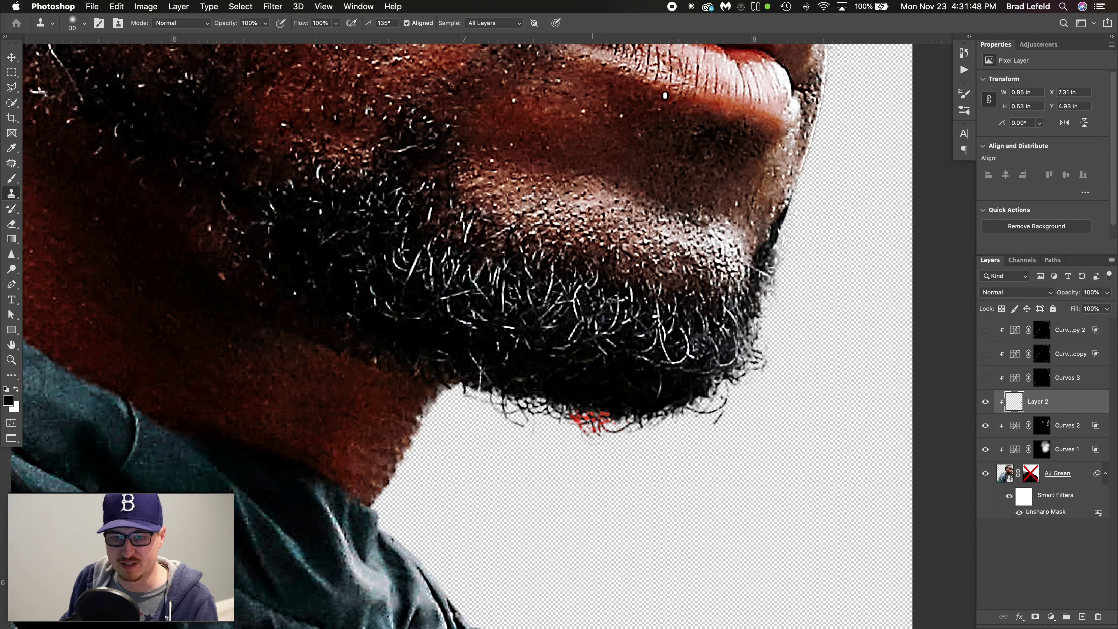
drag(593, 434, 572, 418)
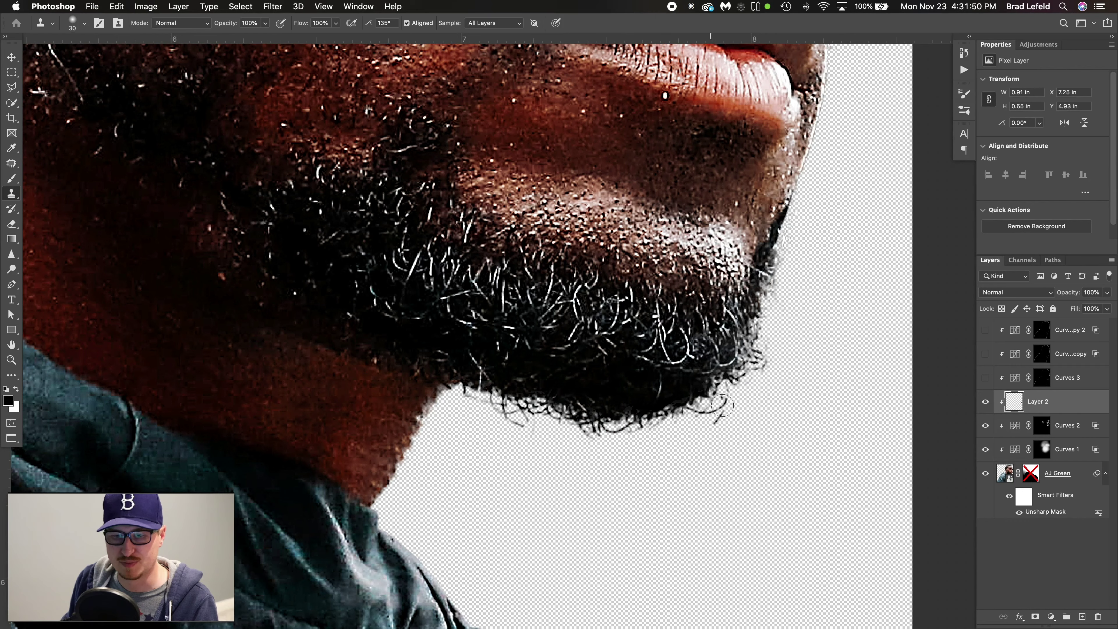
scroll(758, 392, down, 2)
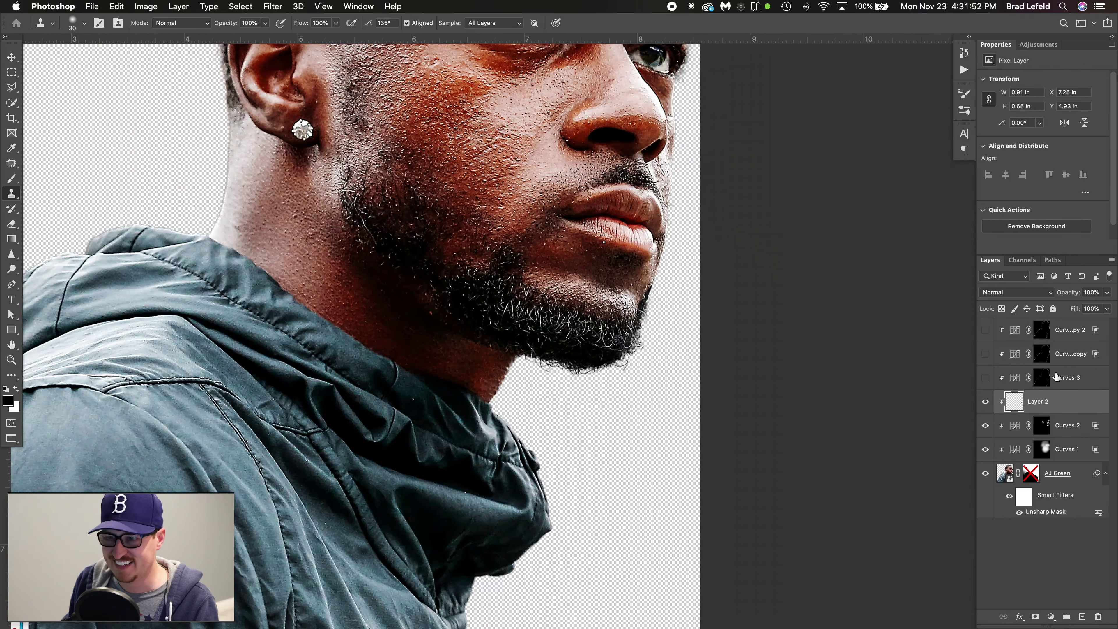
scroll(580, 332, down, 2)
drag(580, 333, 738, 432)
scroll(714, 379, up, 2)
Review the Curves 3 layer and its two copies, returning to Curves 3.
click(1081, 379)
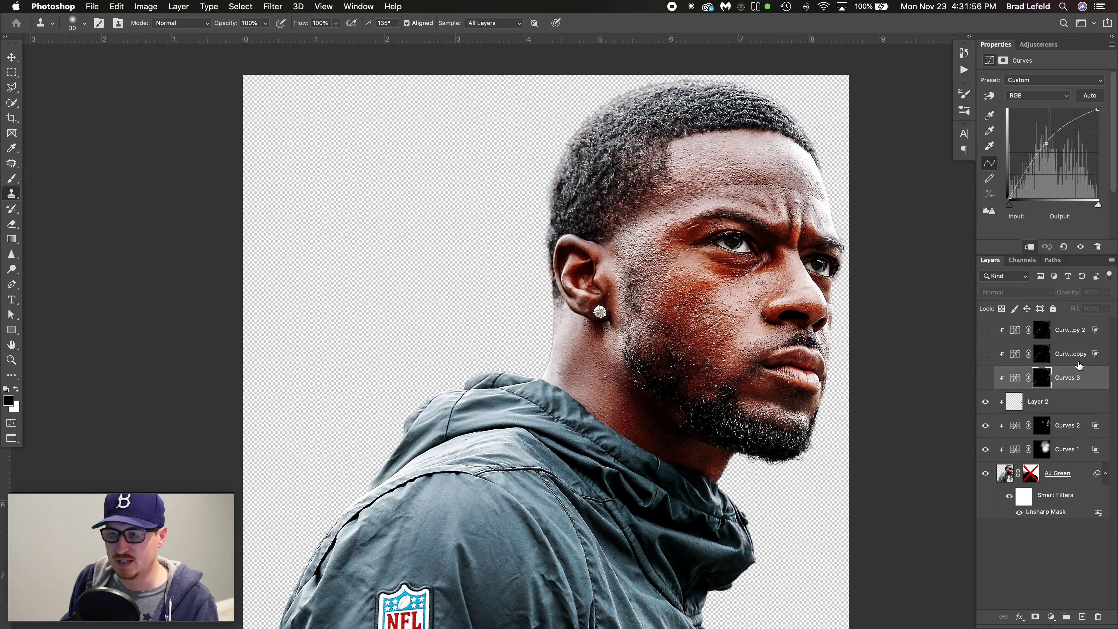
click(1078, 360)
click(1073, 338)
click(1043, 380)
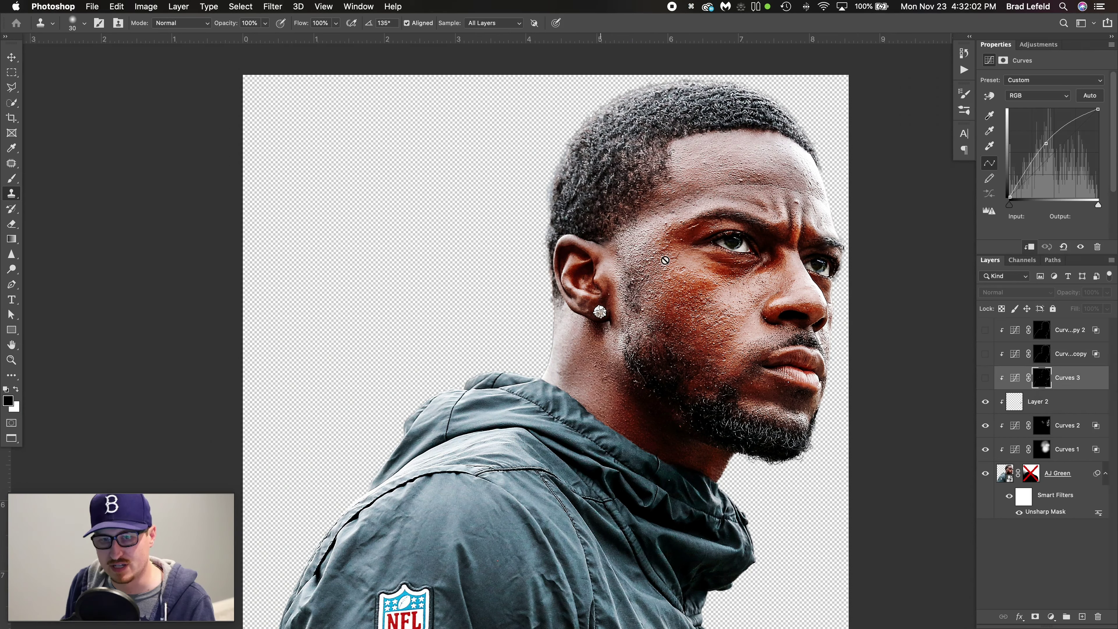
Load the outline of the AJ Green layer as a selection.
super+click(1043, 380)
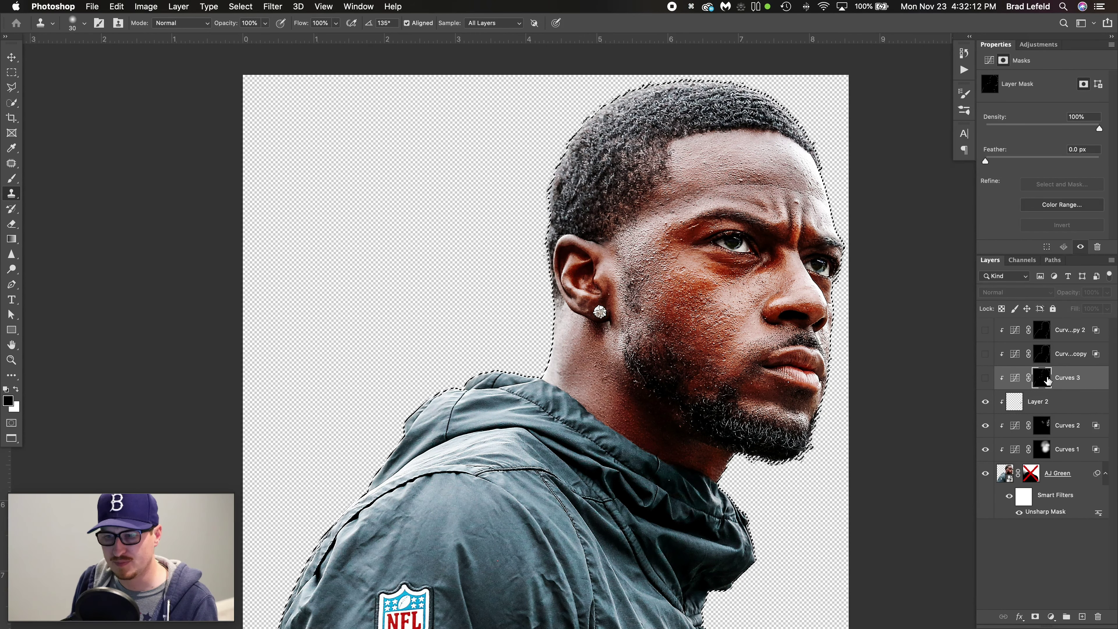
super+click(1006, 476)
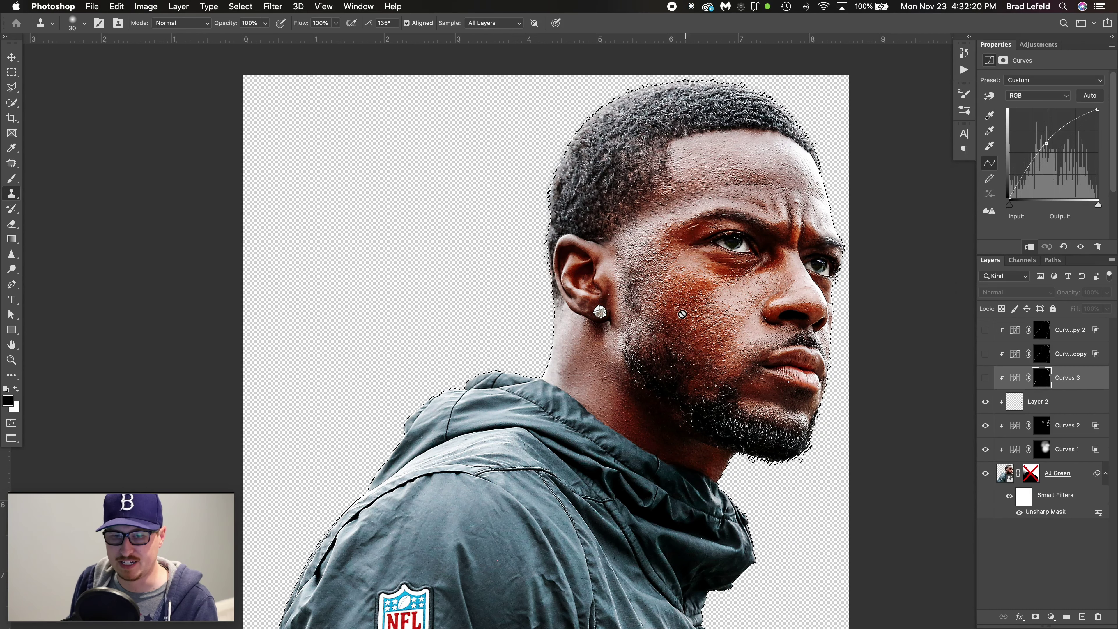
click(276, 8)
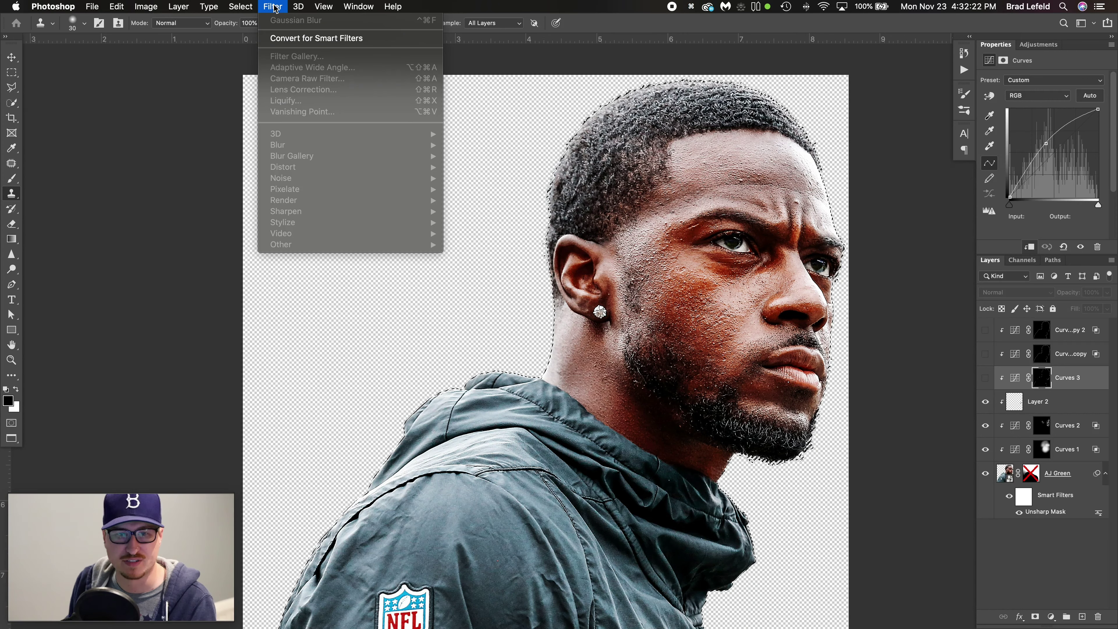
Delete the layer masks from Curves 3, Curves 3 copy and Curves 3 copy 2.
right_click(1048, 374)
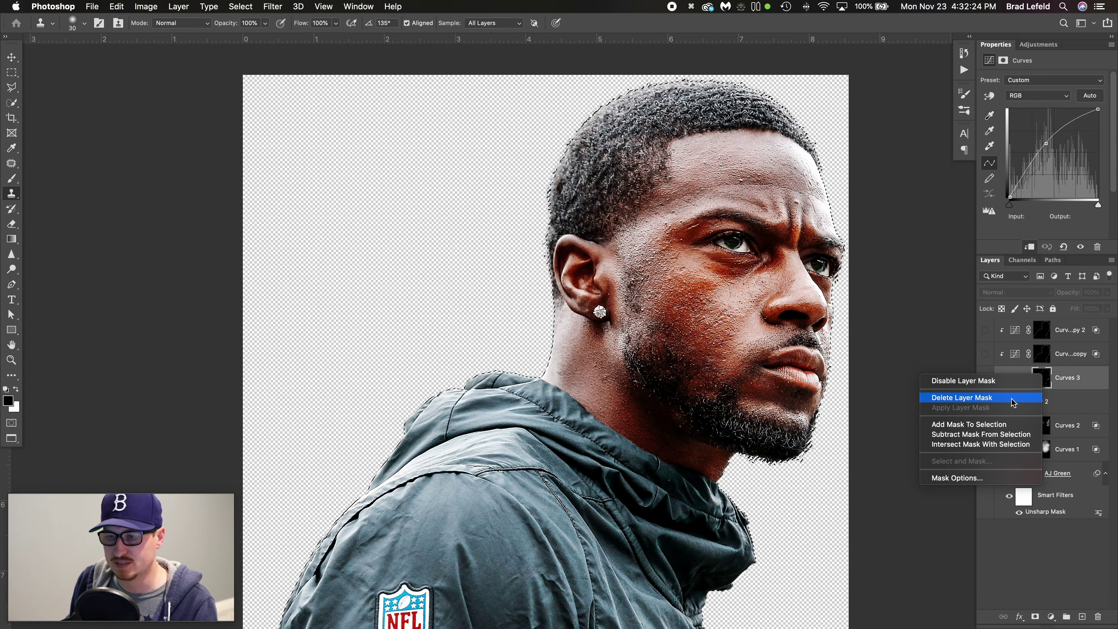
click(1046, 360)
right_click(1047, 360)
click(991, 374)
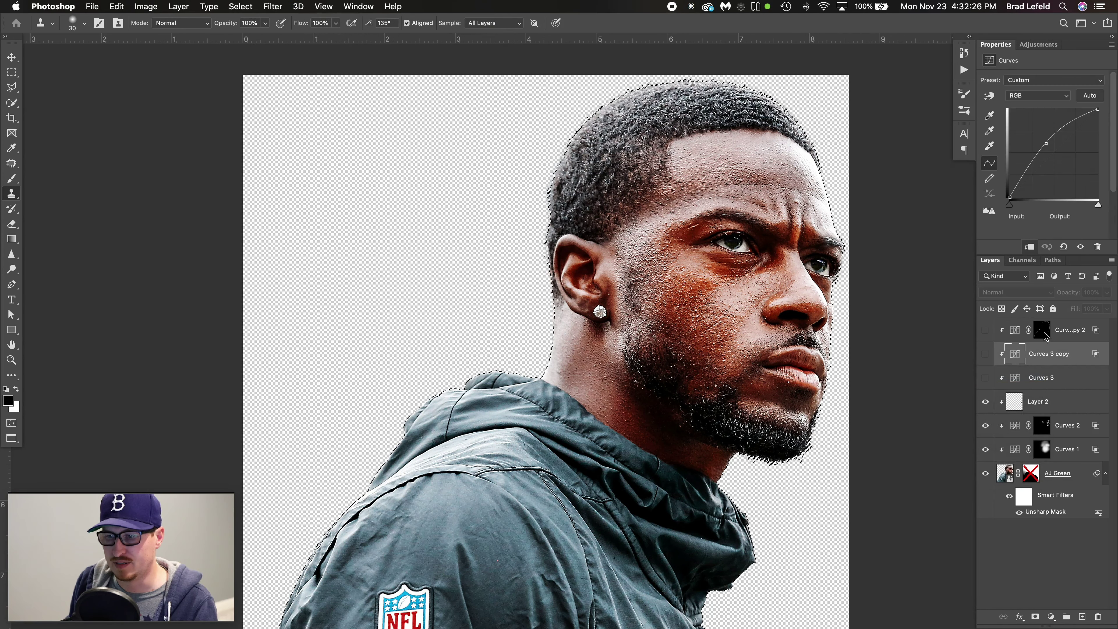
right_click(1044, 333)
click(963, 352)
Contract the selection around the portrait, with the Curves 3 layer active.
click(1028, 387)
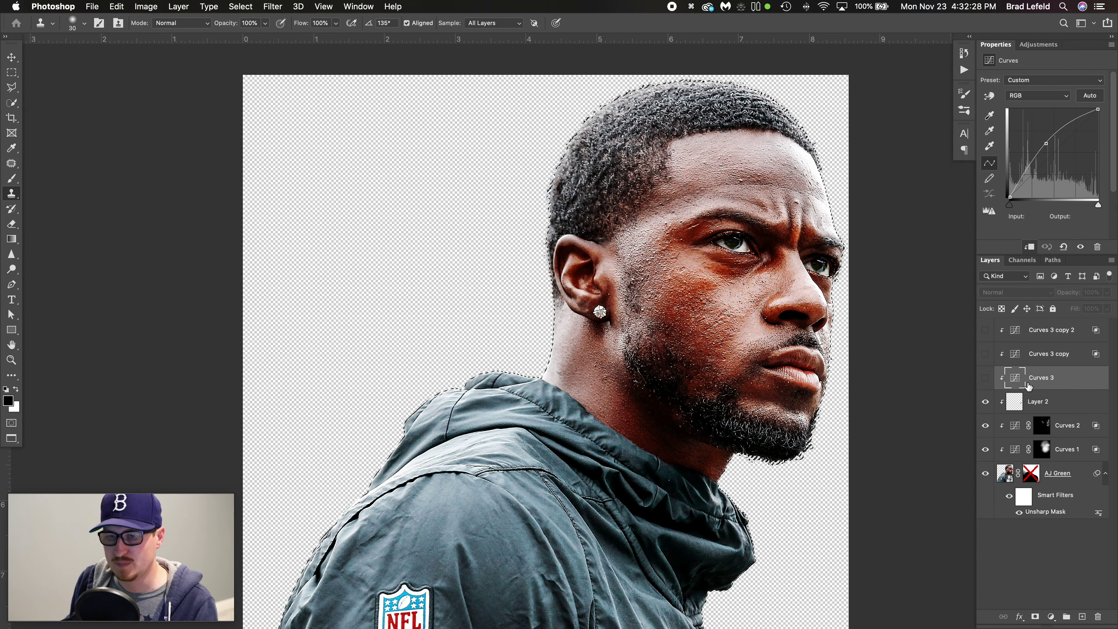
click(273, 6)
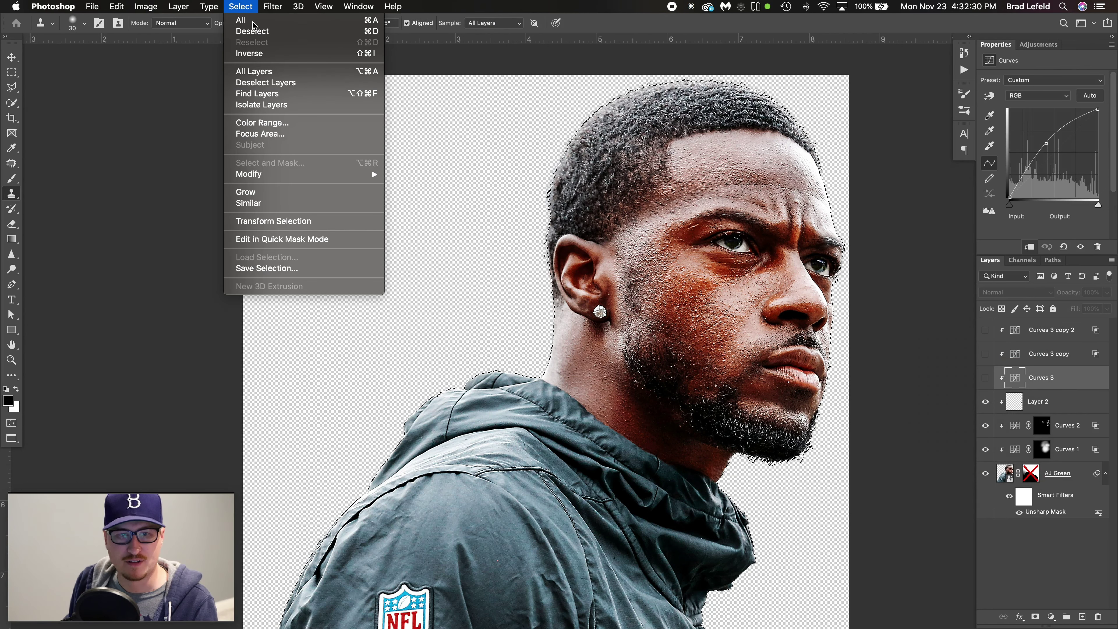
mouse_move(281, 174)
click(433, 204)
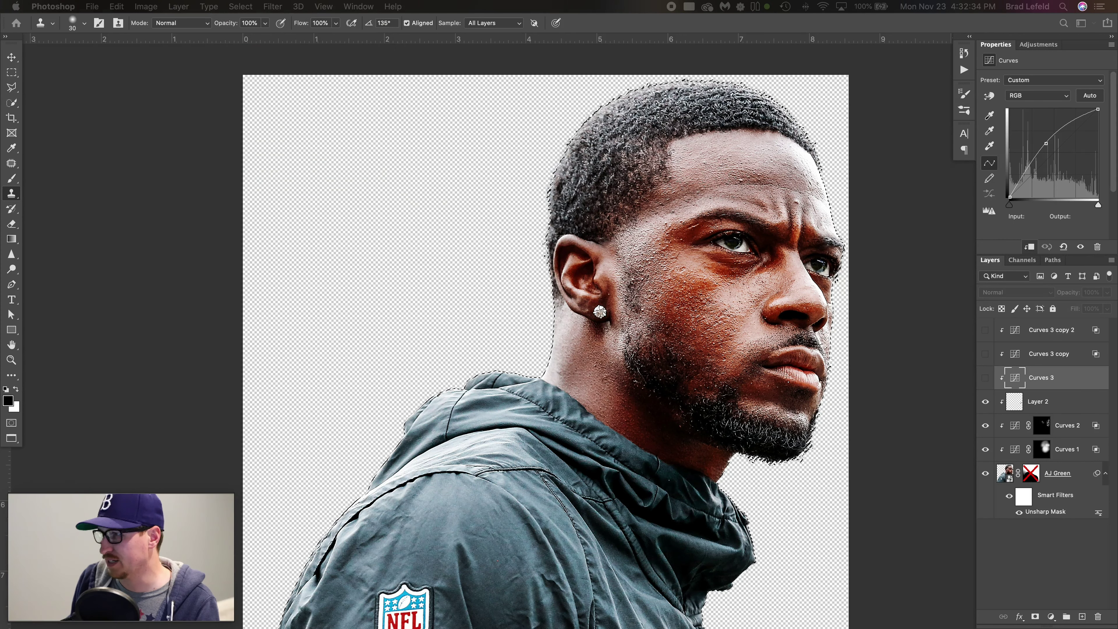
key(Return)
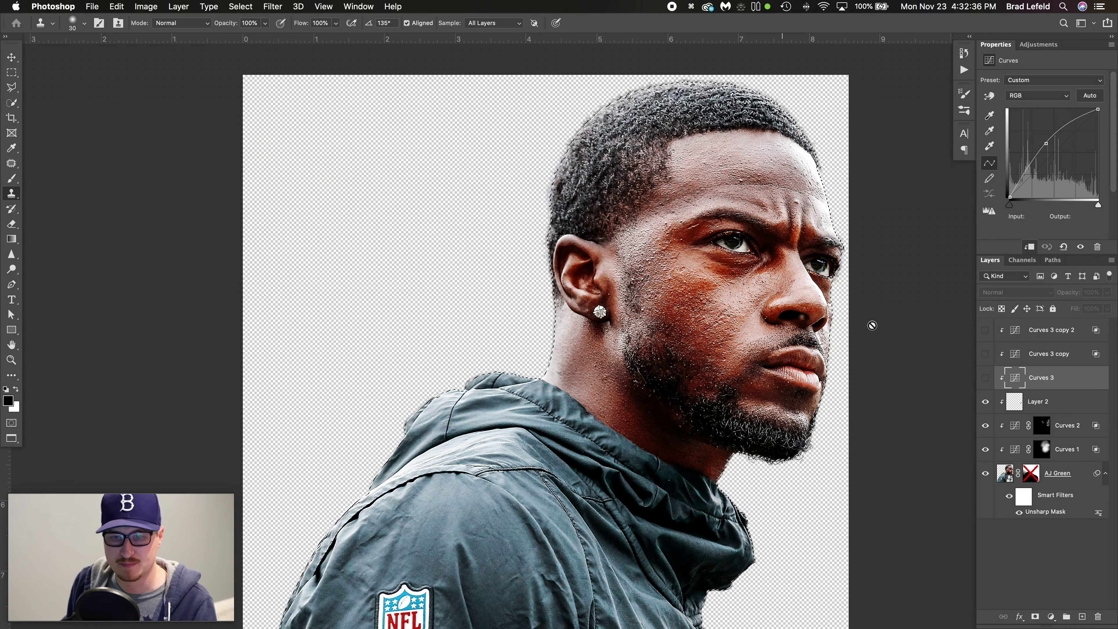
Add a mask from the selection to Curves 3, show the layer, compare its effect and invert the mask.
key(z)
key(v)
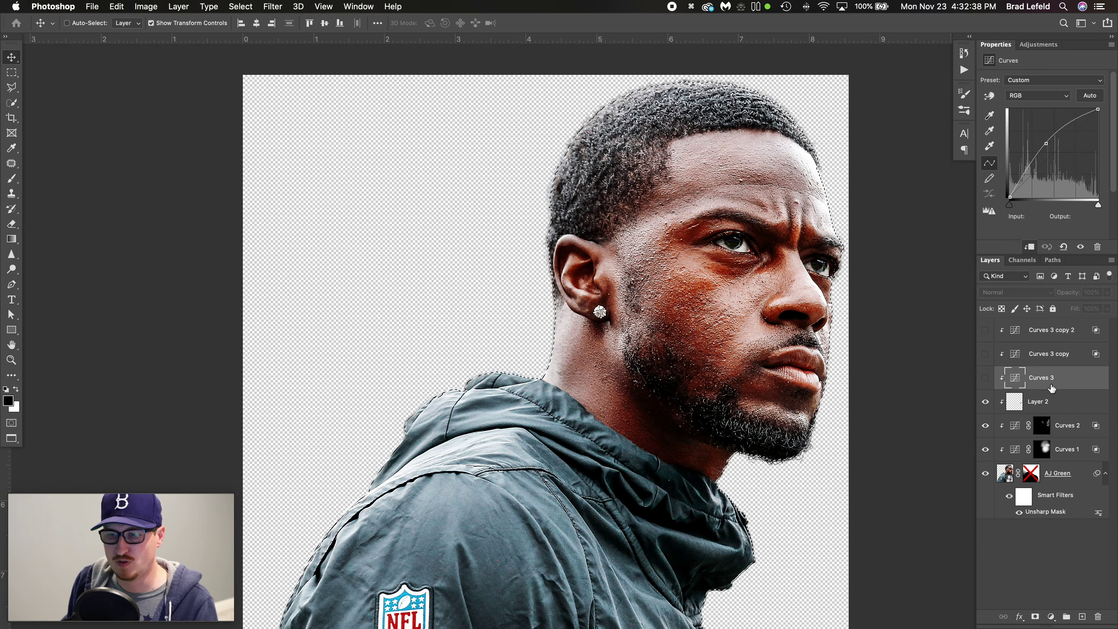
click(1036, 617)
click(985, 377)
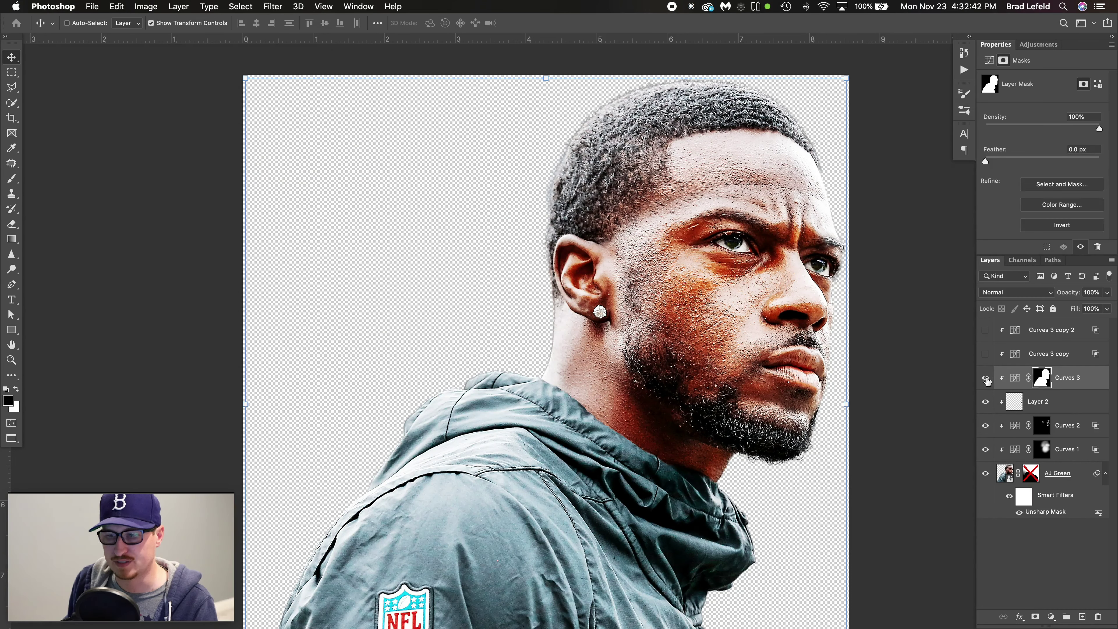
click(985, 378)
click(985, 378)
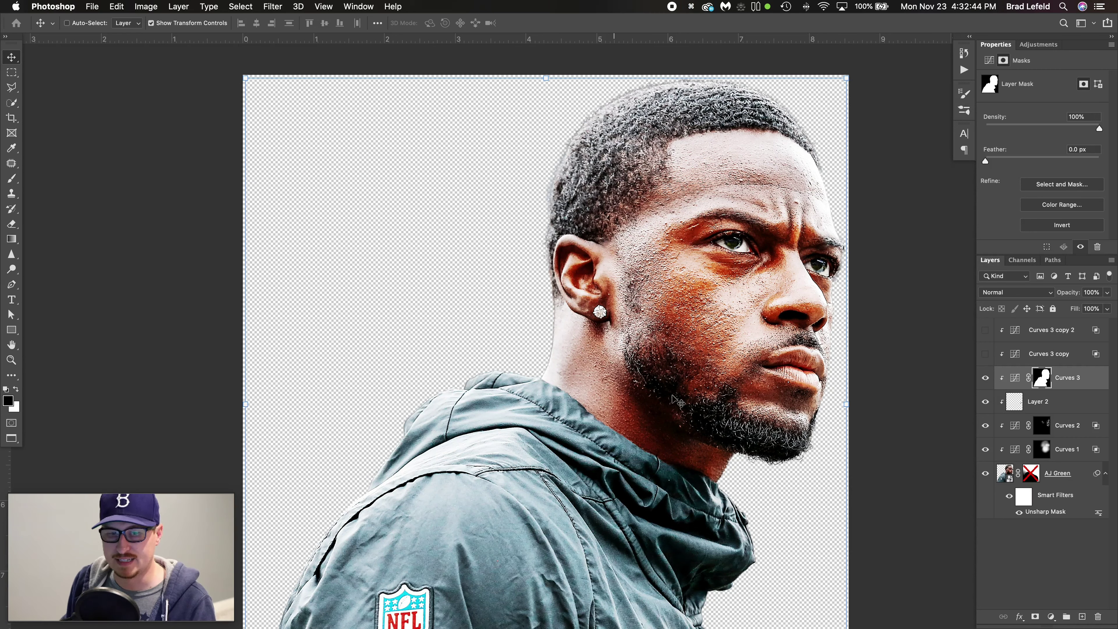
key(super+i)
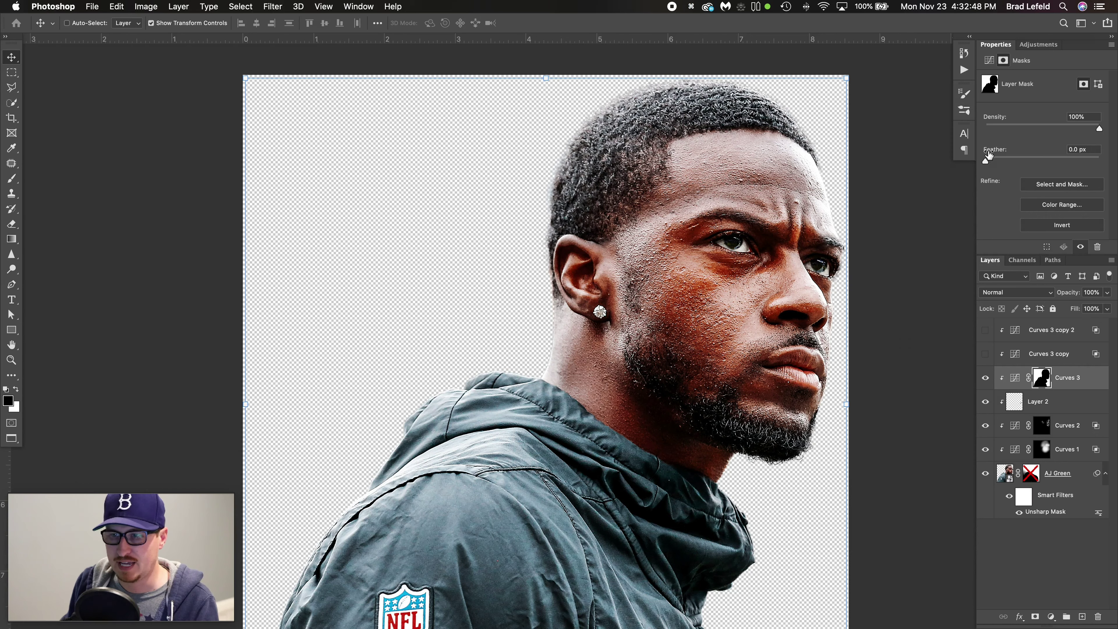
Set the Feather of the Curves 3 layer mask to 8 px.
click(1016, 377)
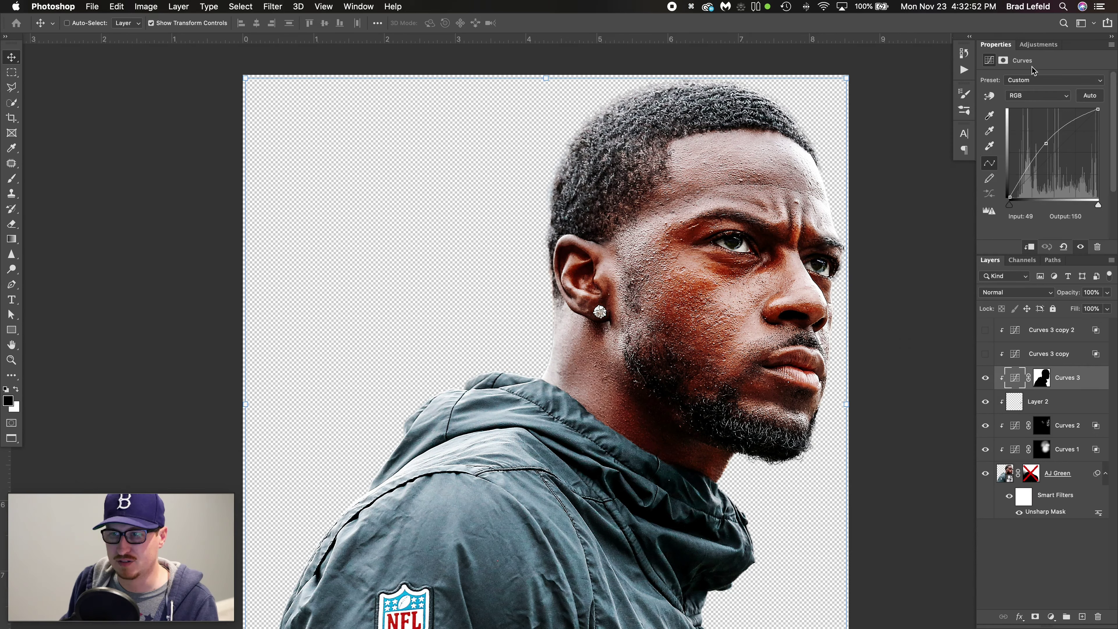
click(1045, 385)
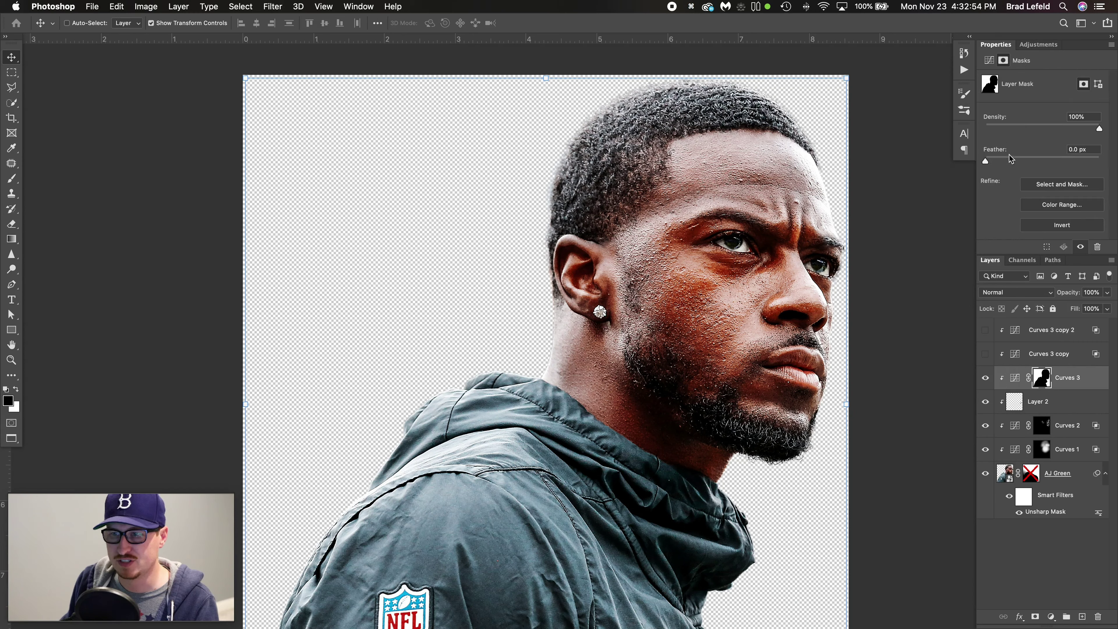
click(1092, 152)
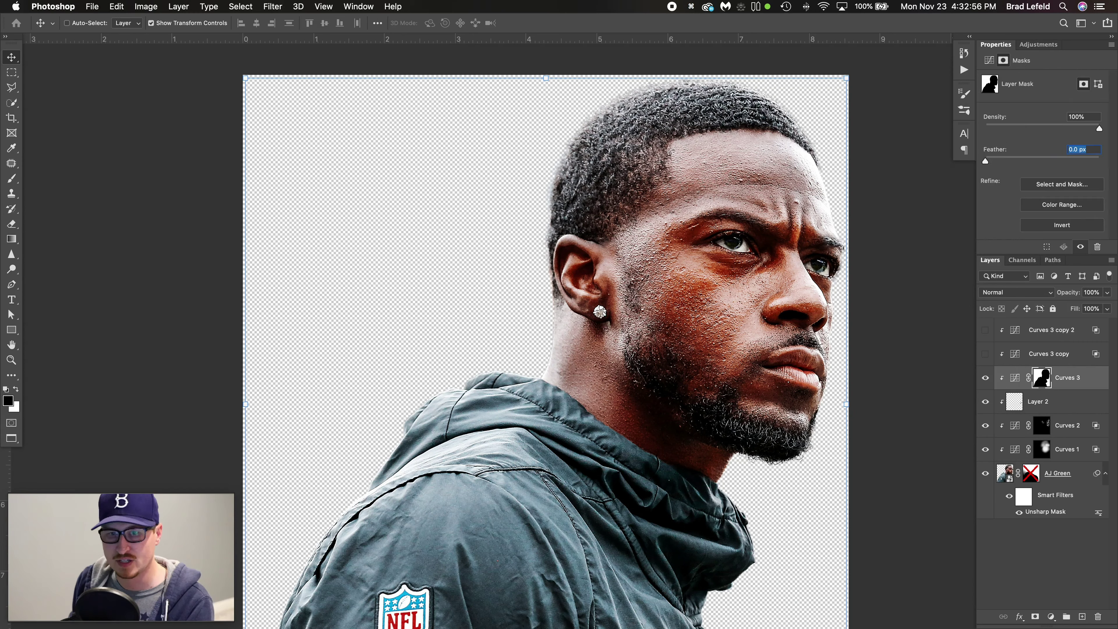
text(8)
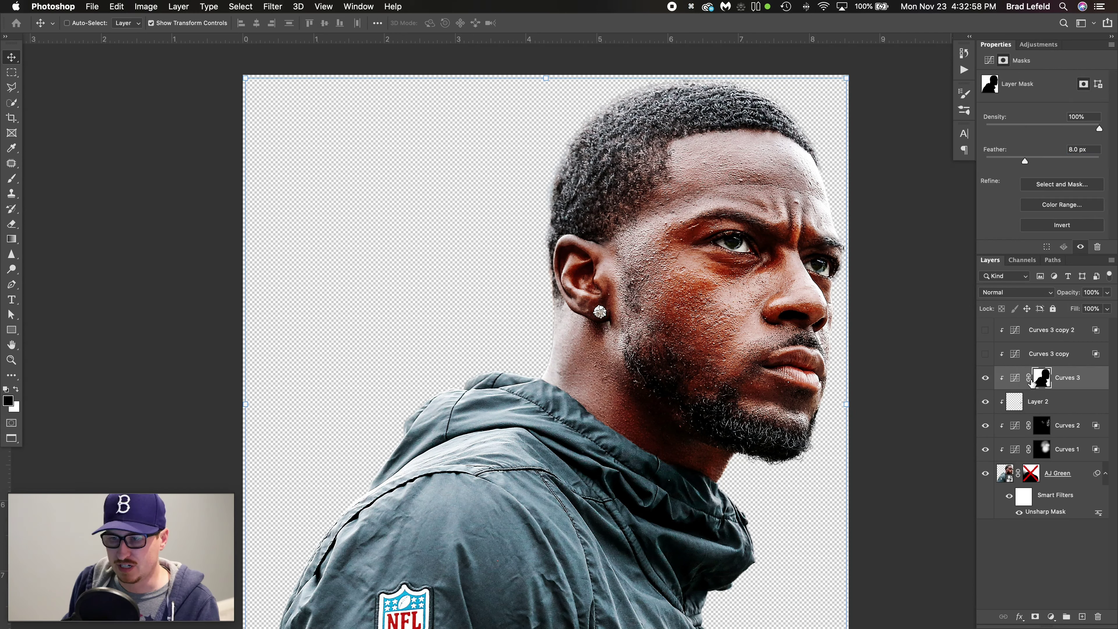
Copy the Curves 3 mask onto Curves 3 copy and Curves 3 copy 2, and show both layers.
drag(1037, 380, 1036, 330)
click(985, 353)
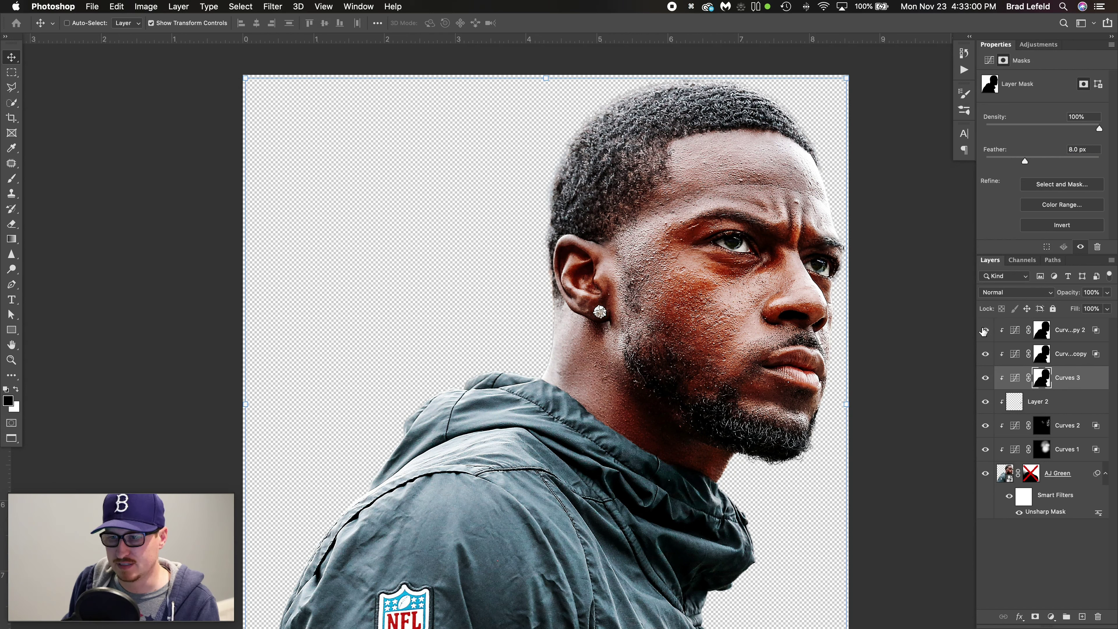
click(985, 330)
Check the Feather of the Curves 3 copy mask and set the Feather of the Curves 3 copy 2 mask to 16 px.
click(1043, 332)
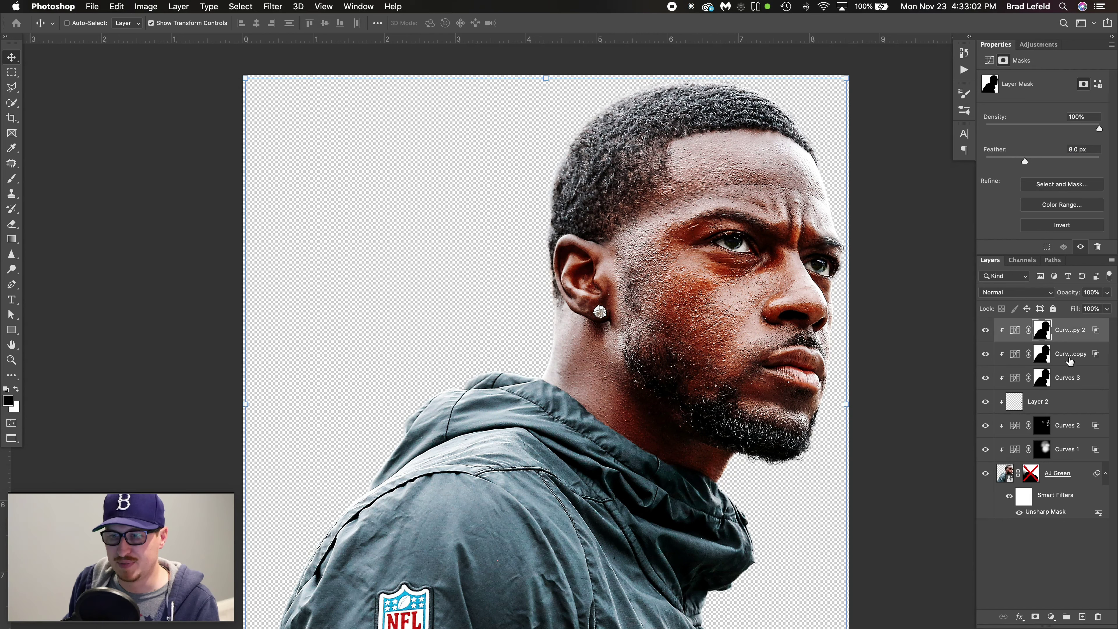
click(1043, 355)
click(1044, 150)
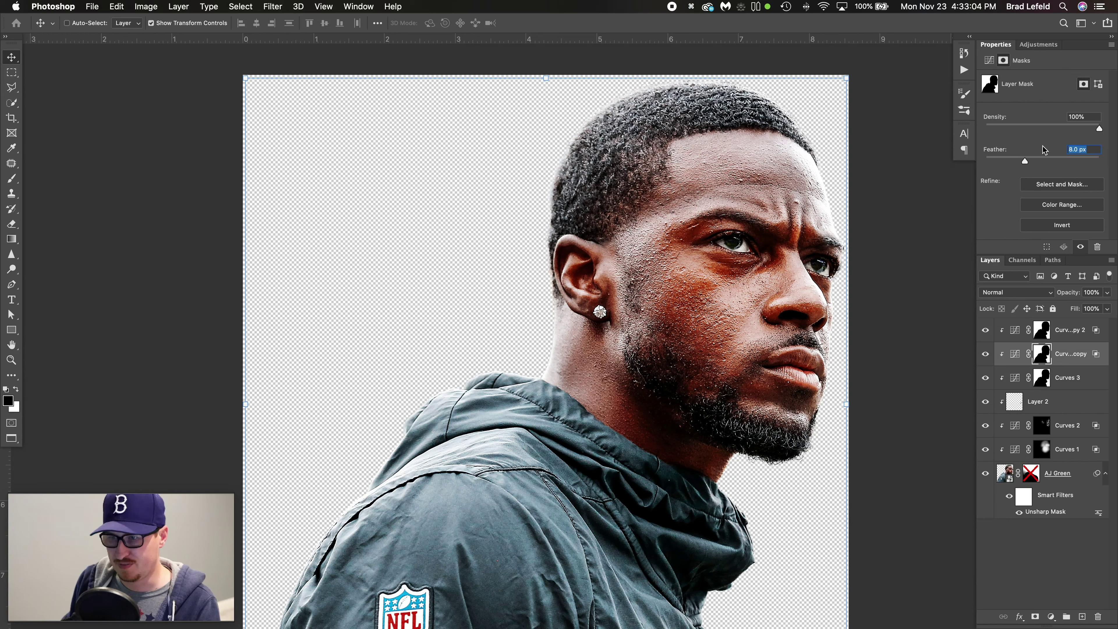
key(Return)
click(1039, 337)
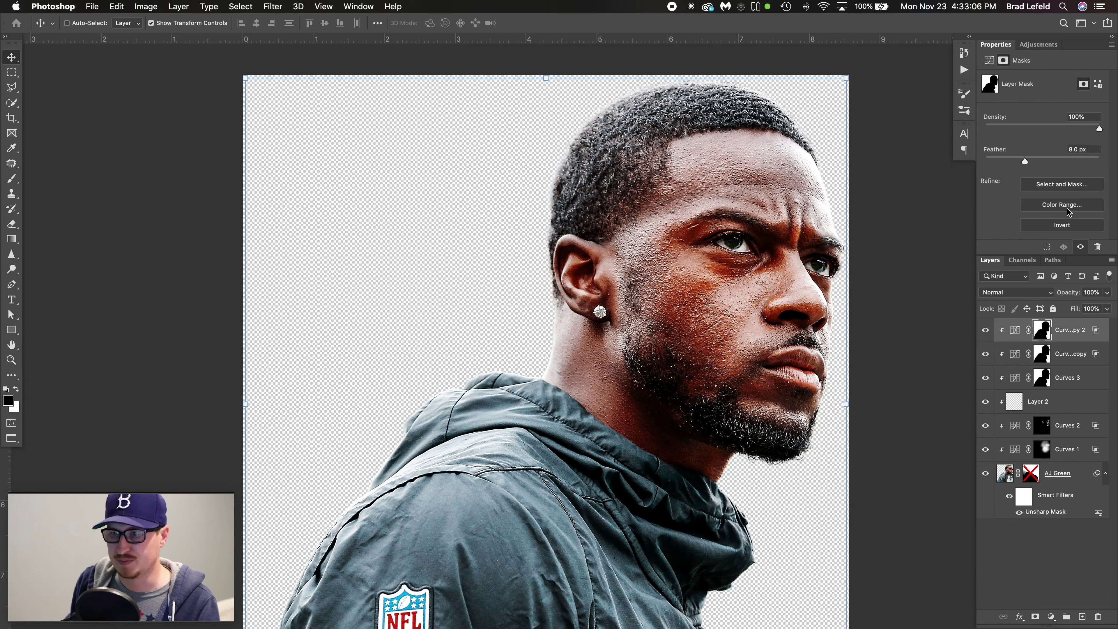
click(1095, 148)
text(16)
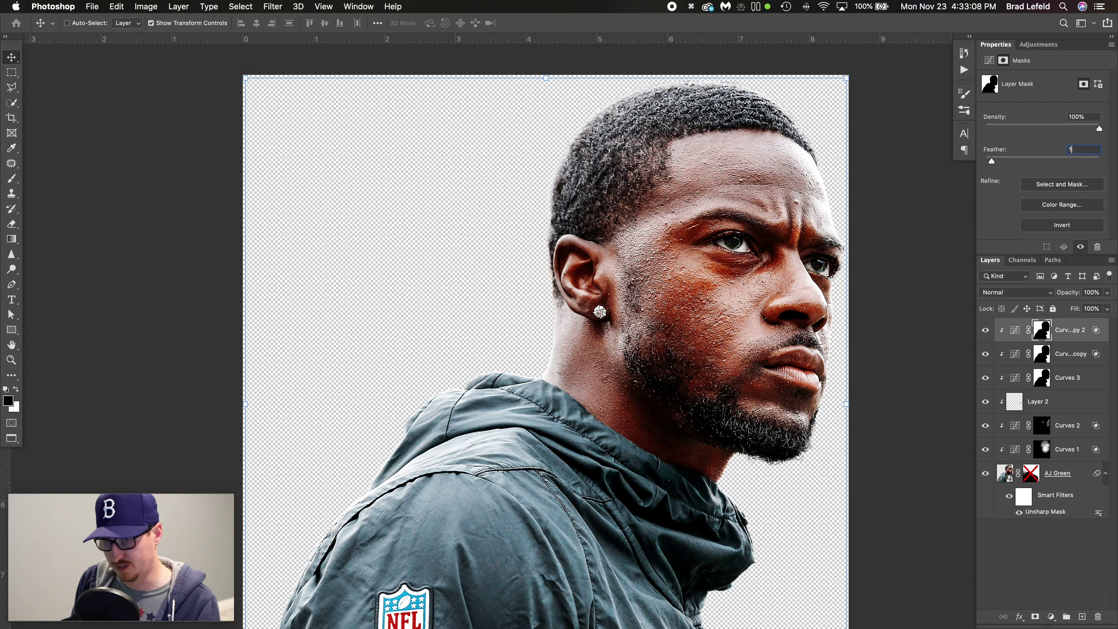
key(Return)
Go through the three edge-light Curves layers and close the portrait smart object to return to the poster.
click(1069, 375)
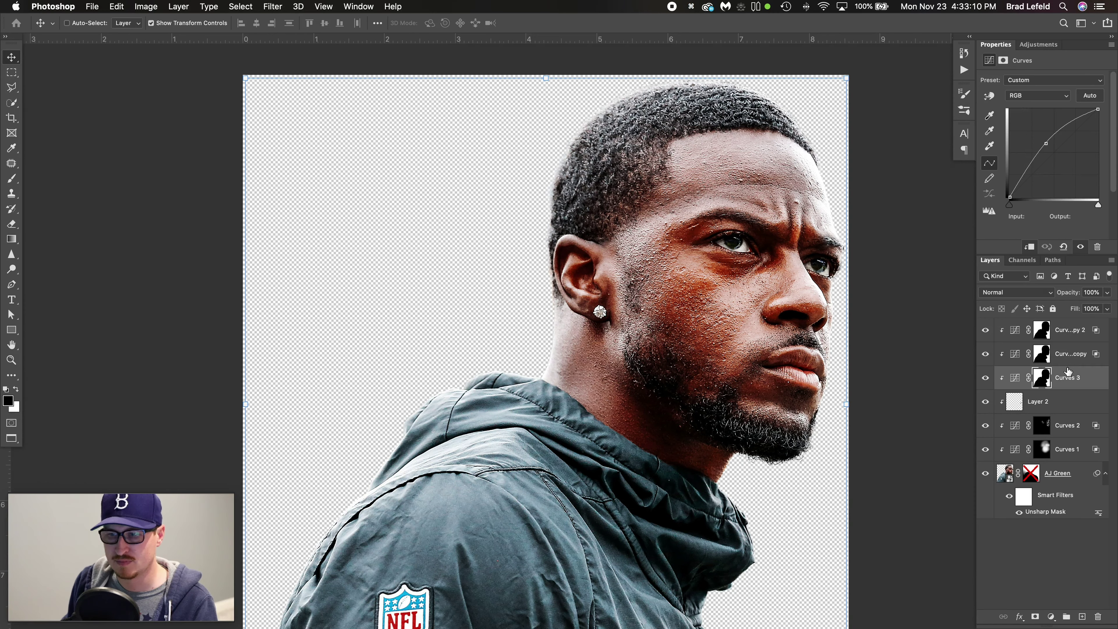
click(1067, 359)
click(1066, 338)
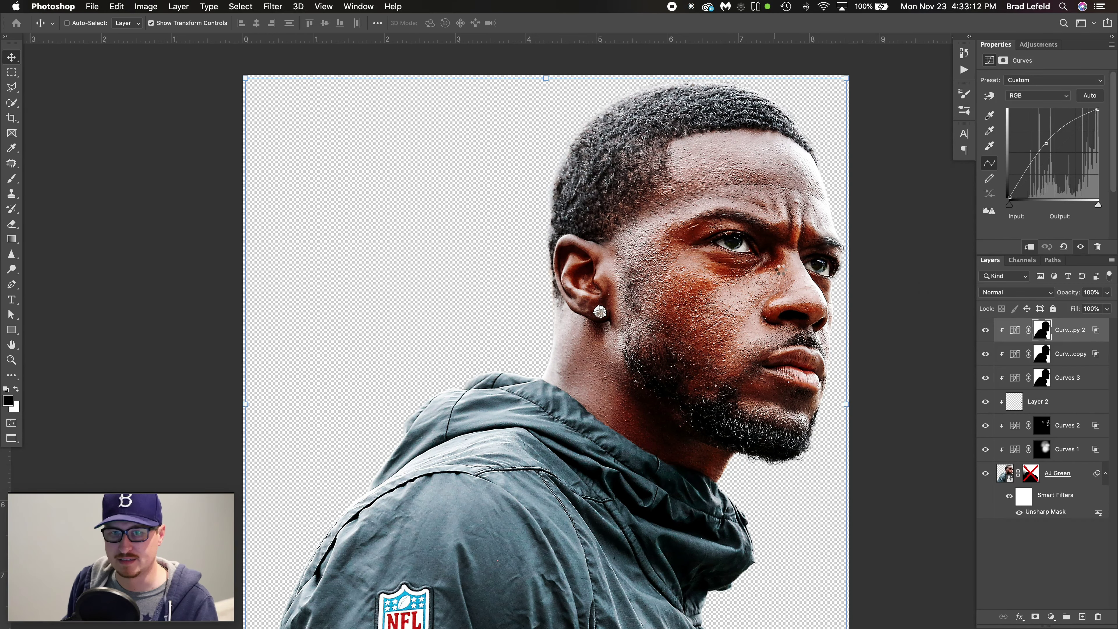
key(super+w)
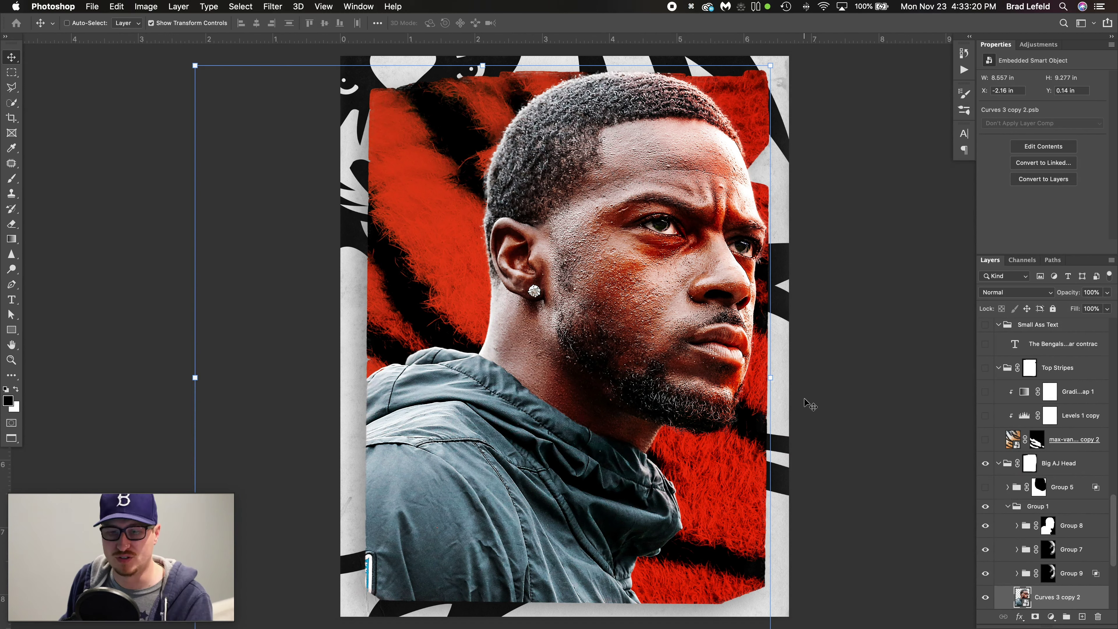
Hide Group 8, Group 7 and Group 9 above the portrait, and expand Group 9 and Group 7.
scroll(1038, 563, down, 3)
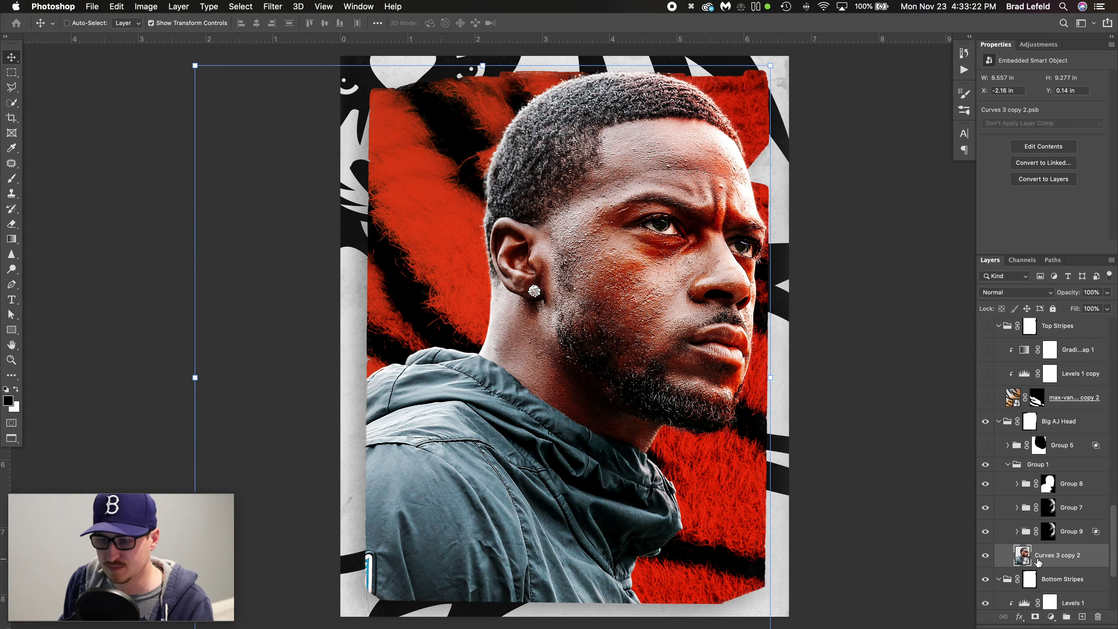
drag(986, 505, 987, 466)
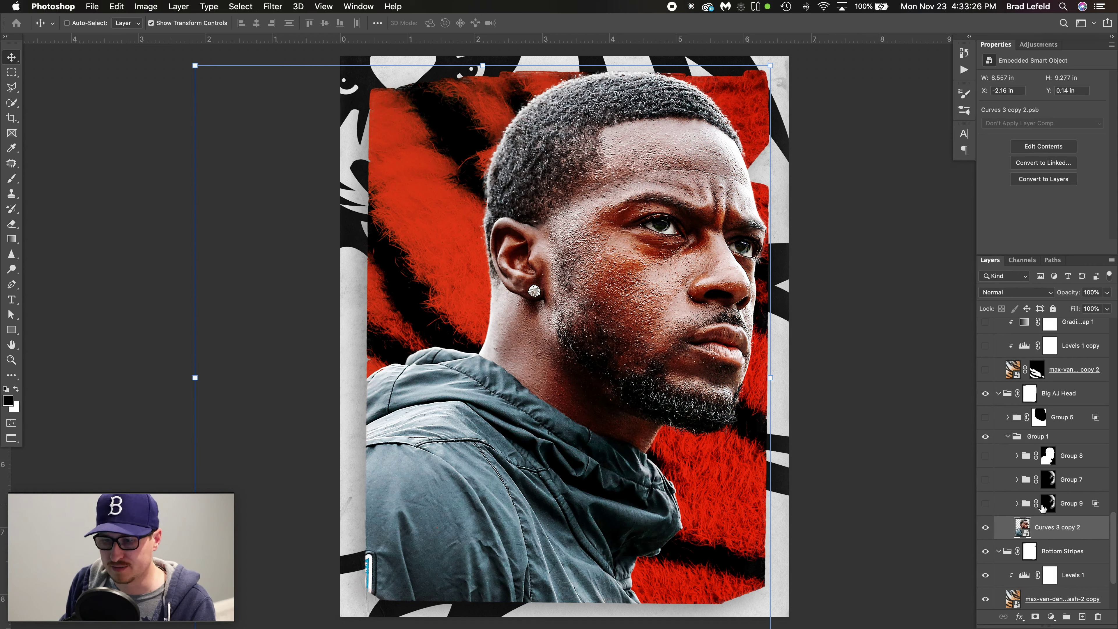
click(1017, 503)
click(1017, 480)
scroll(1017, 484, down, 5)
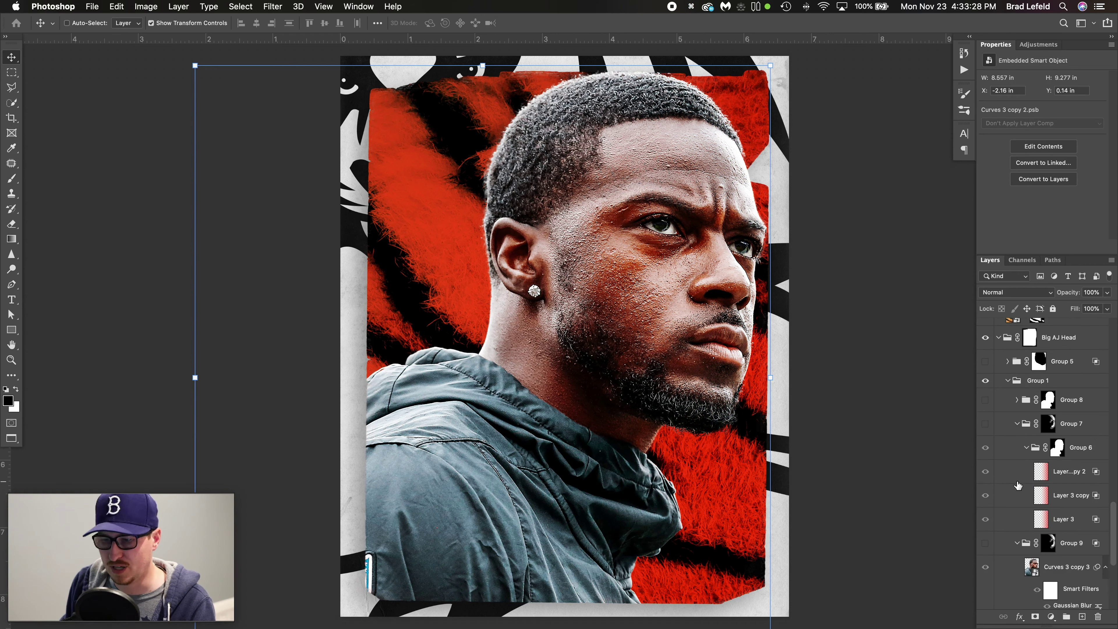
Select the blurred Curves 3 copy 3 layer, show Group 9 and select the group's mask.
click(1078, 519)
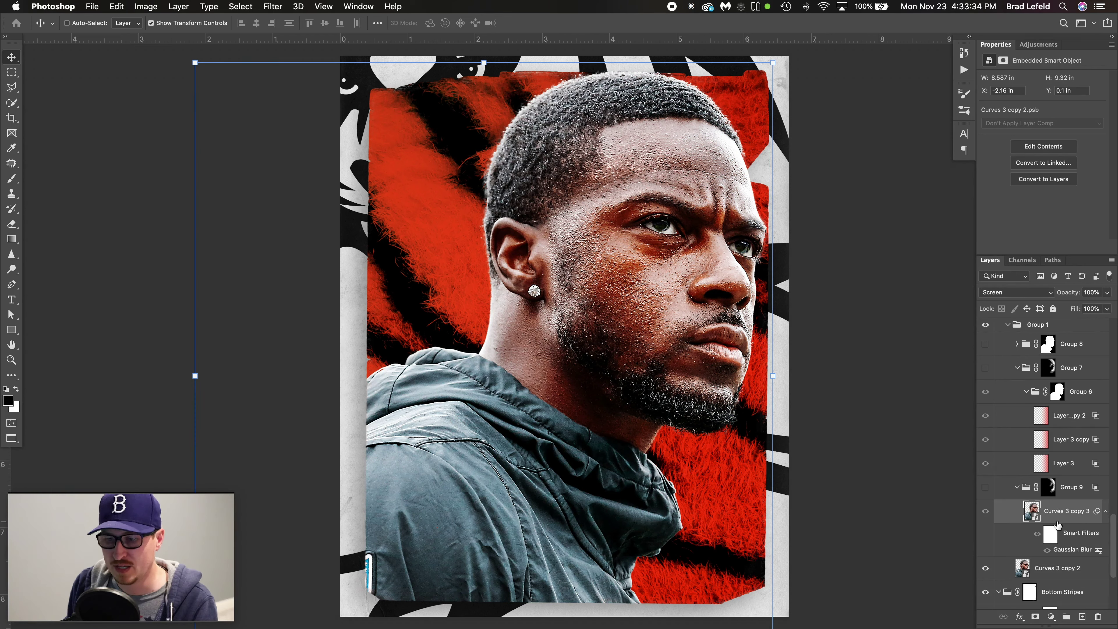
click(986, 488)
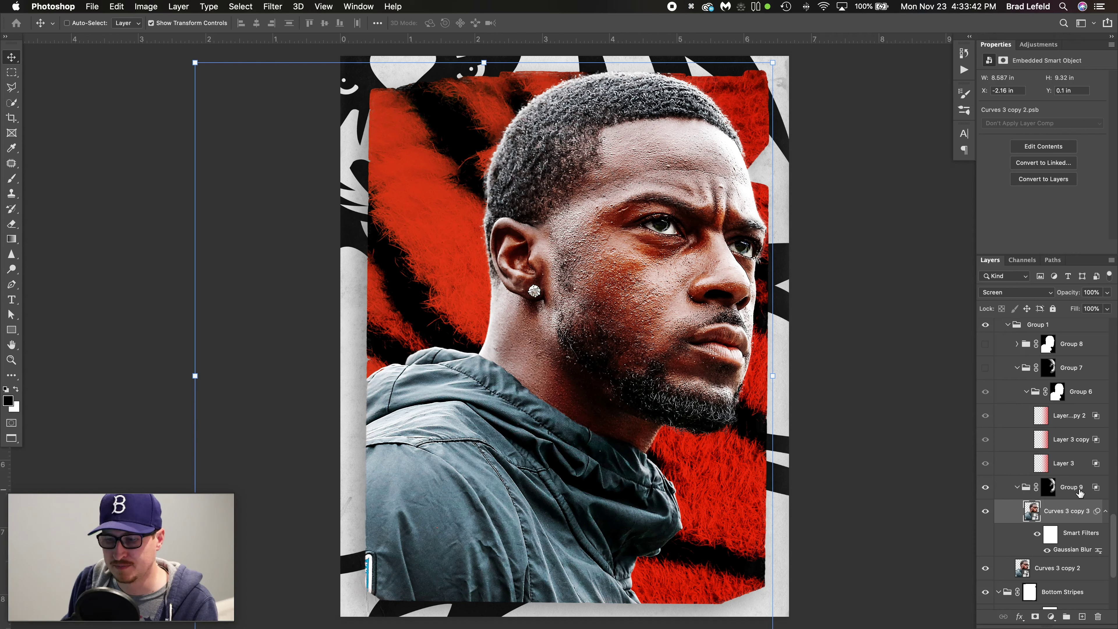
click(1050, 490)
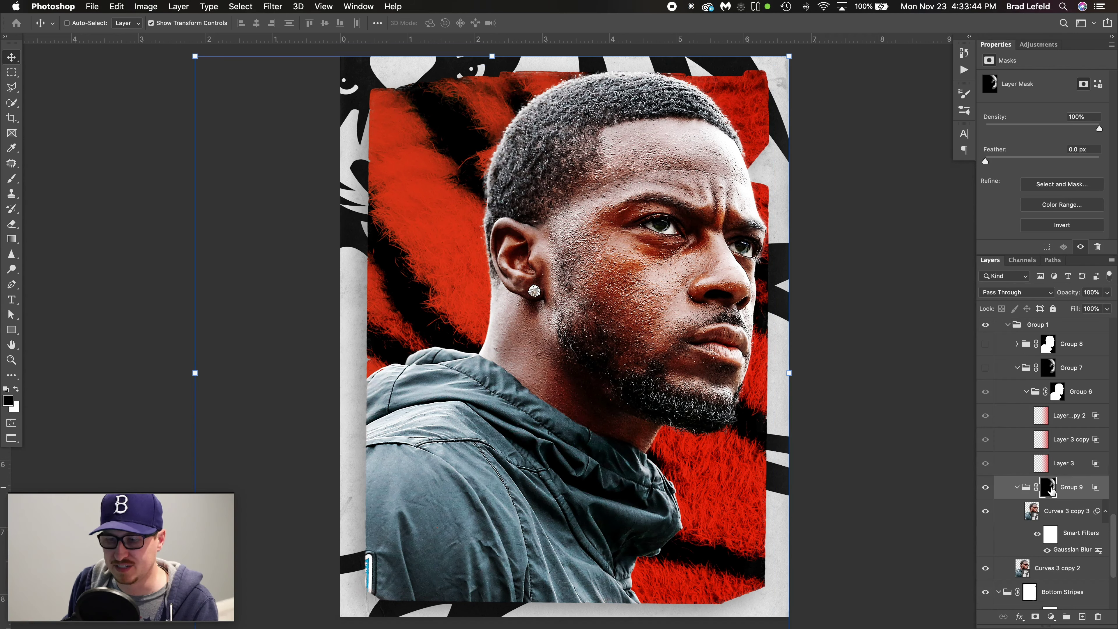
Try Group 9's Underlying Layer Blend If sliders at 0/77 and 204, and return them to 0/255 and 255.
double_click(1085, 489)
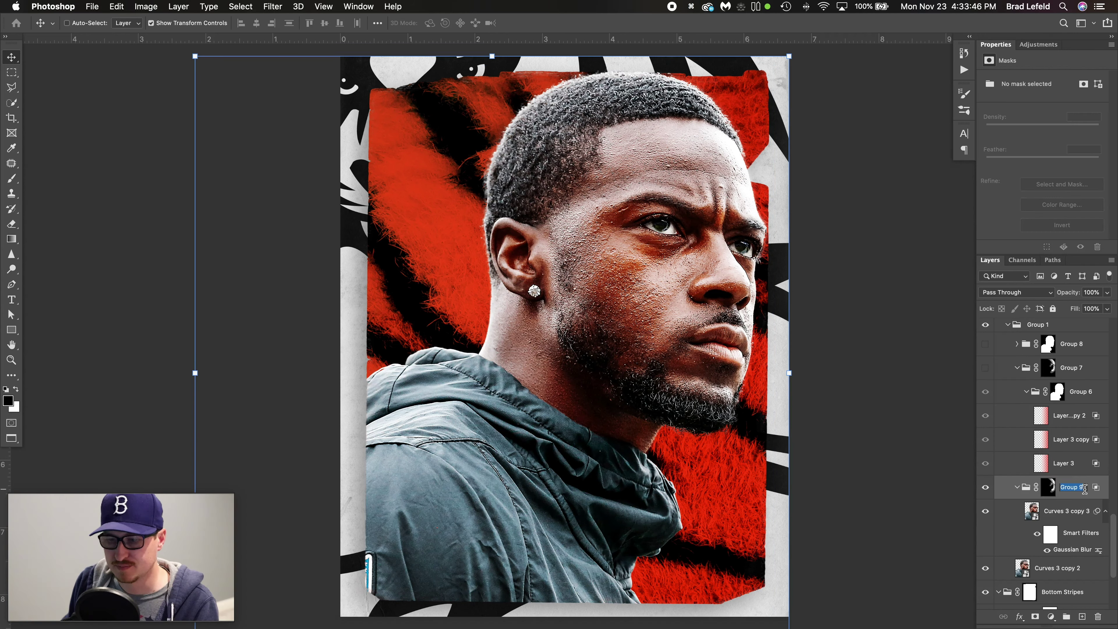
key(h)
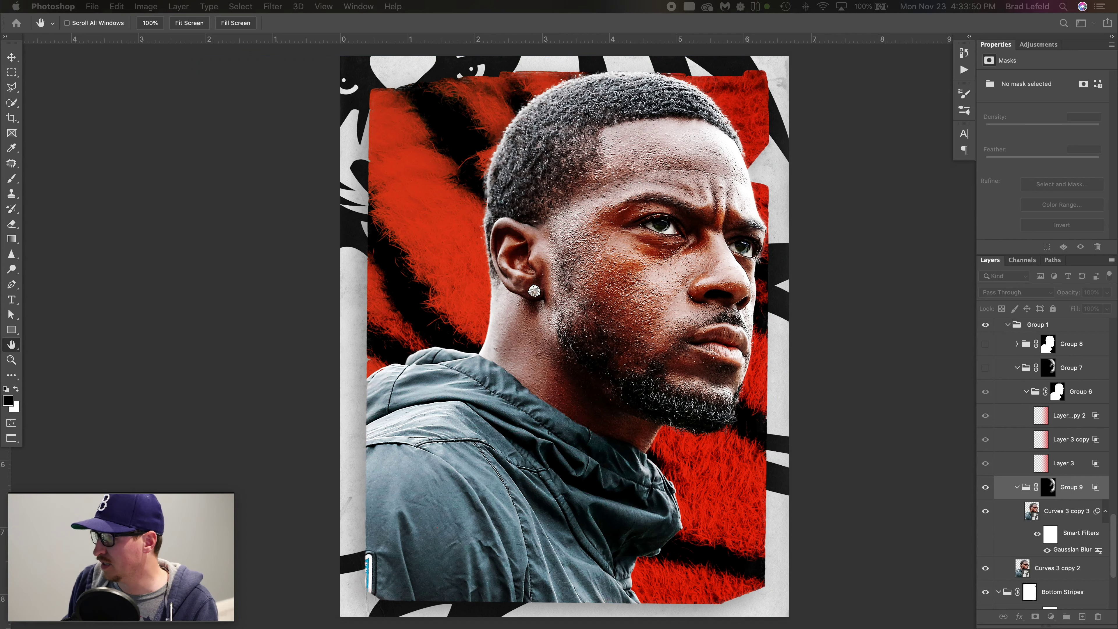
drag(1117, 214, 754, 105)
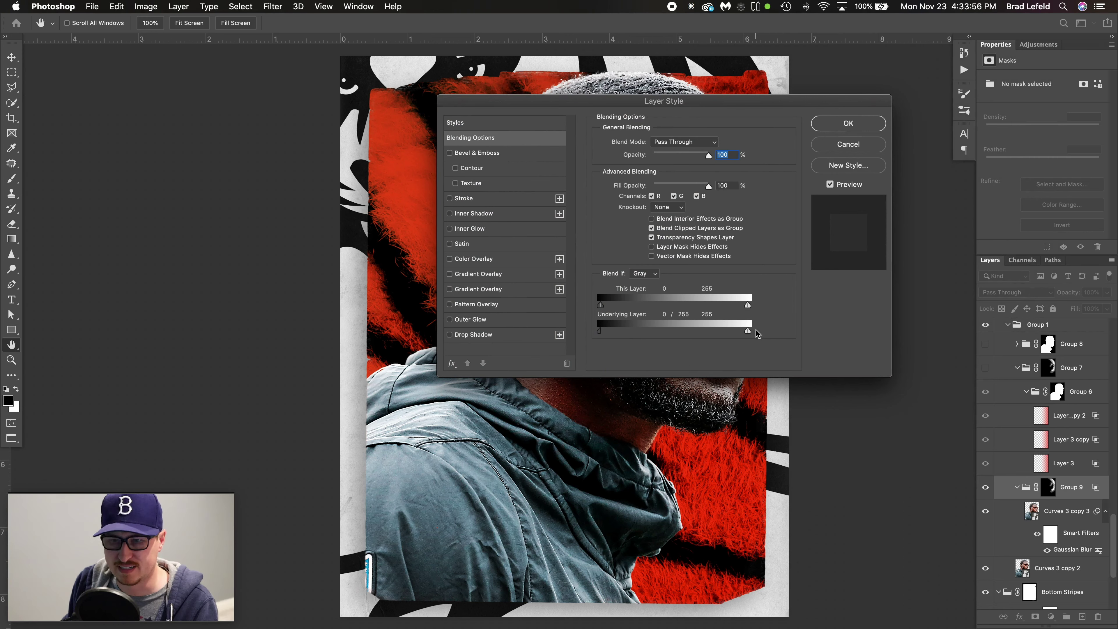
drag(746, 334, 646, 334)
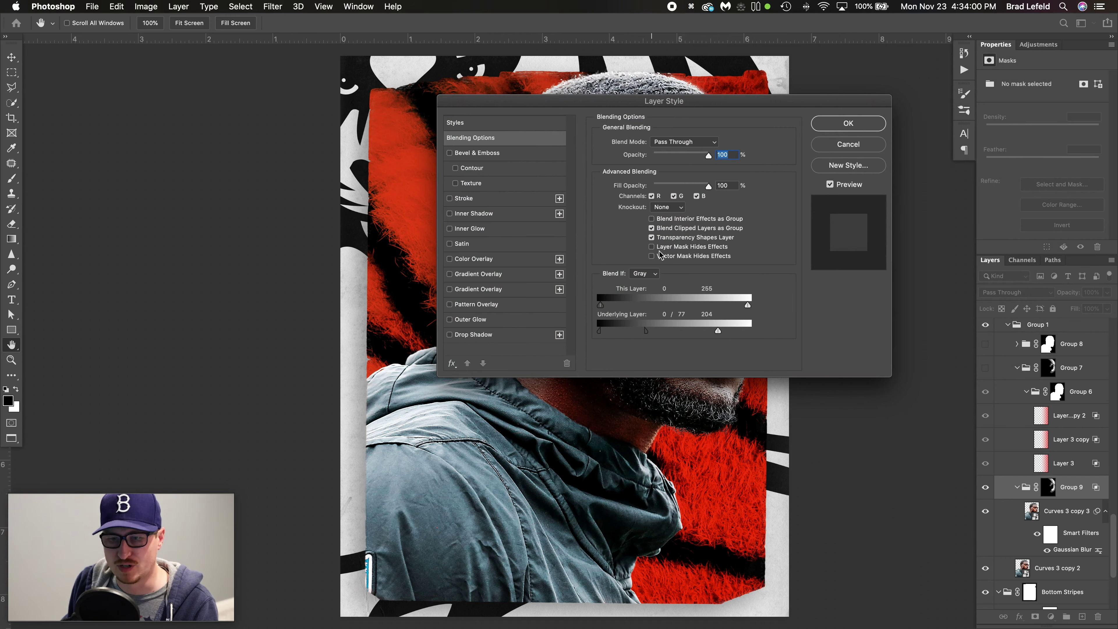
drag(678, 108, 319, 117)
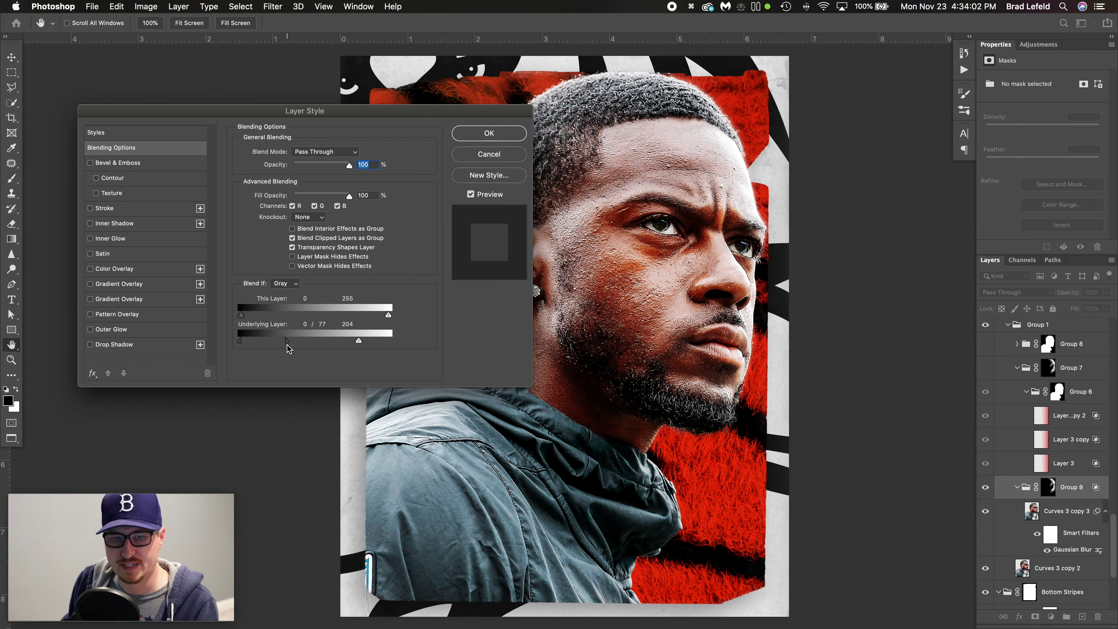
drag(287, 344, 408, 352)
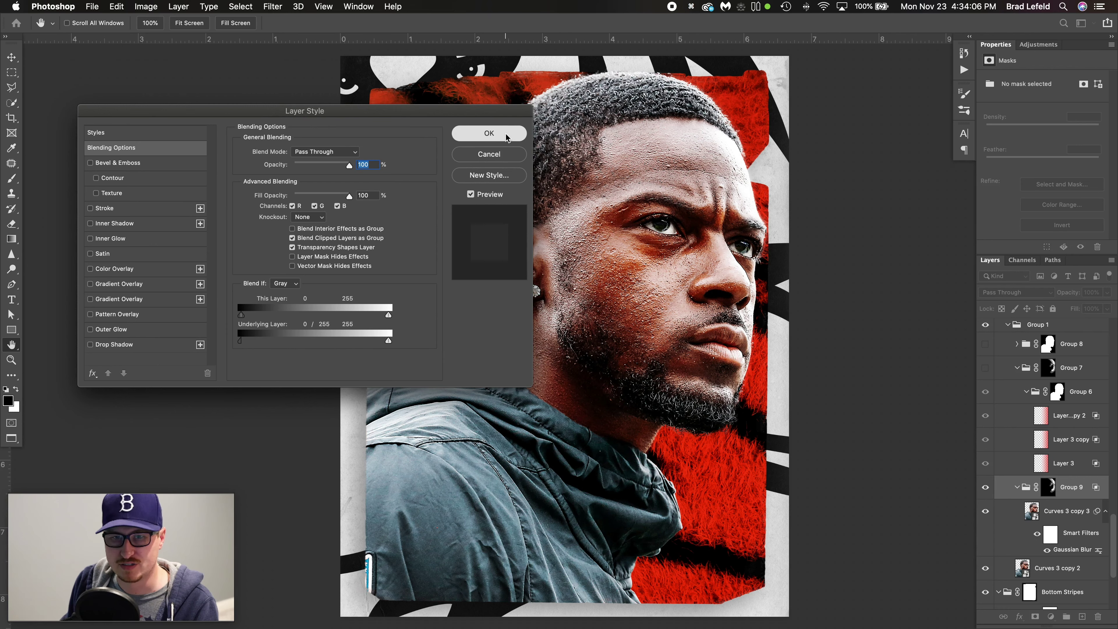
click(489, 133)
Compare the portrait with Group 9 hidden and shown, and select the group's mask.
click(987, 487)
click(988, 487)
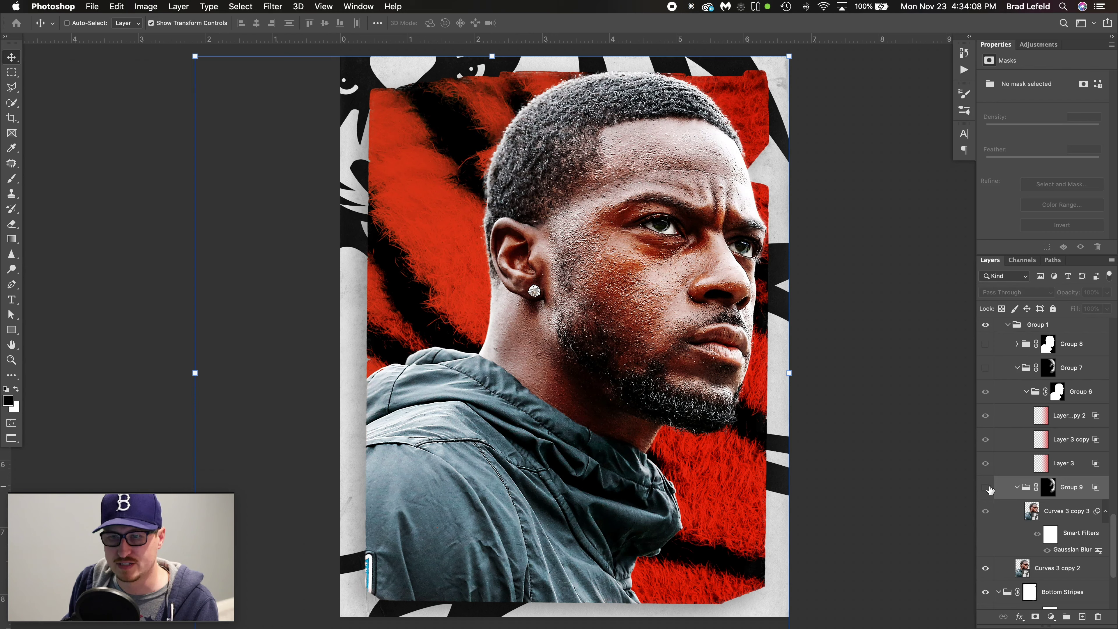
click(988, 487)
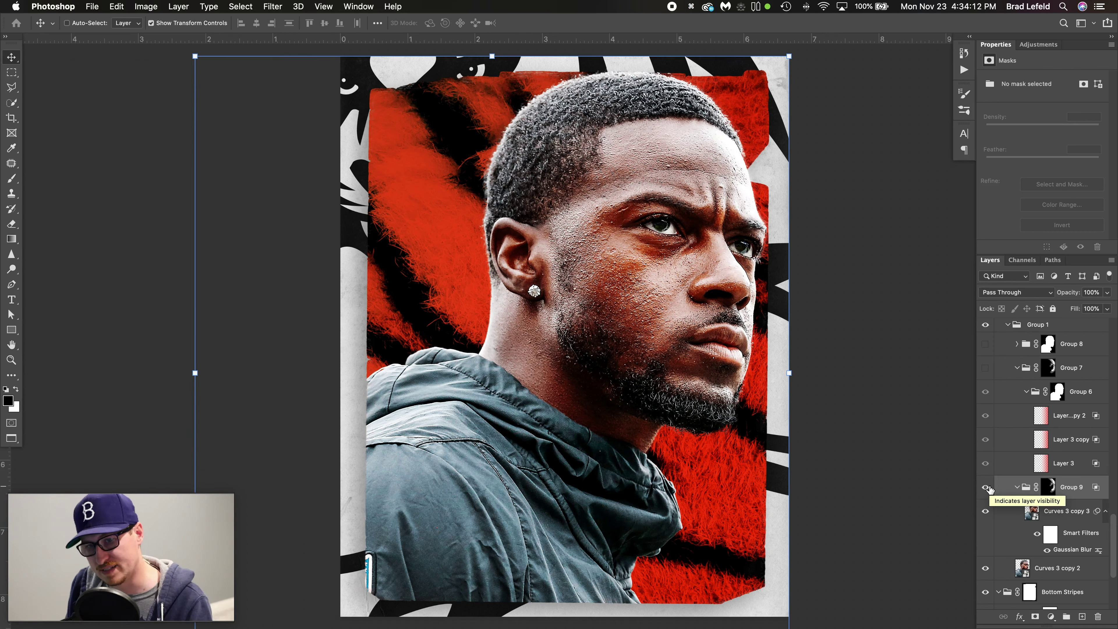
click(1050, 486)
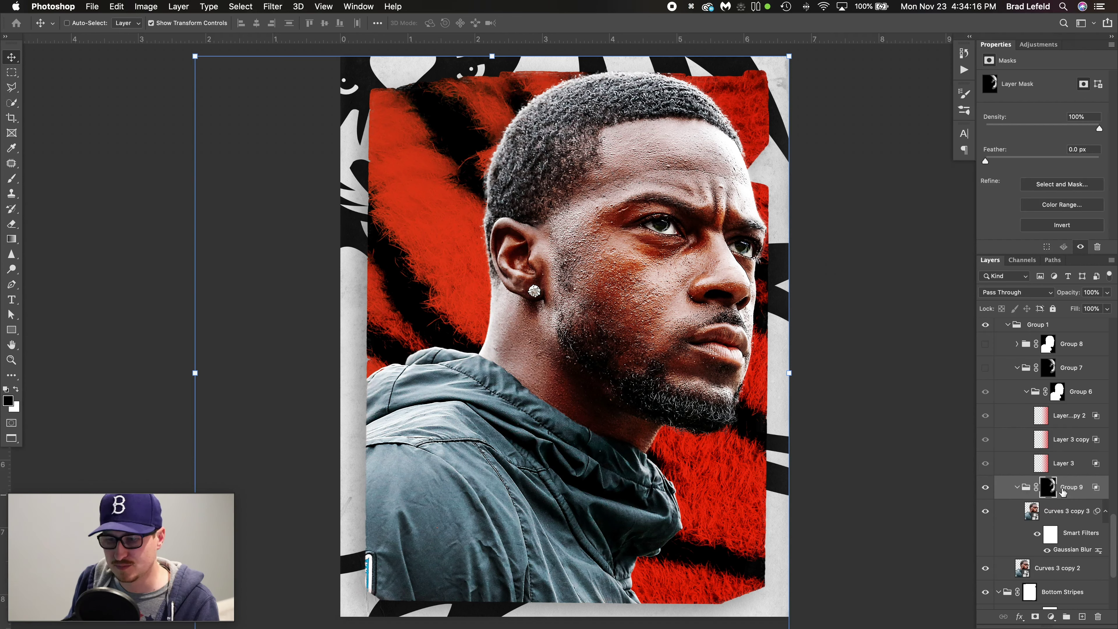
Load the Group 6 mask as a selection and go through the three red gradient layers inside that group.
click(1058, 392)
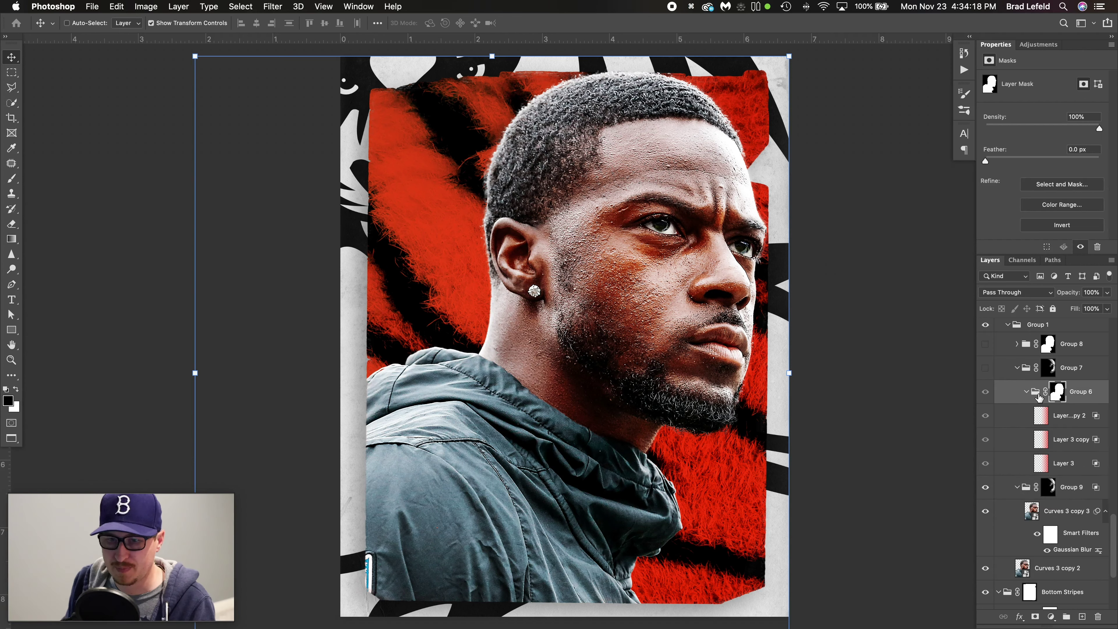
super+click(1013, 571)
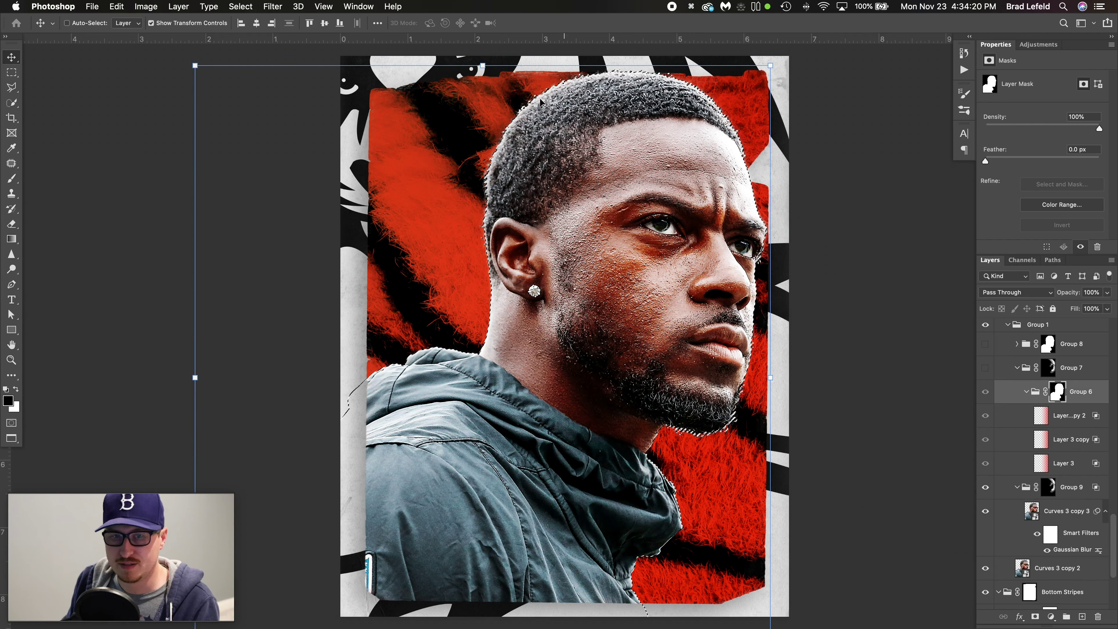
click(1066, 424)
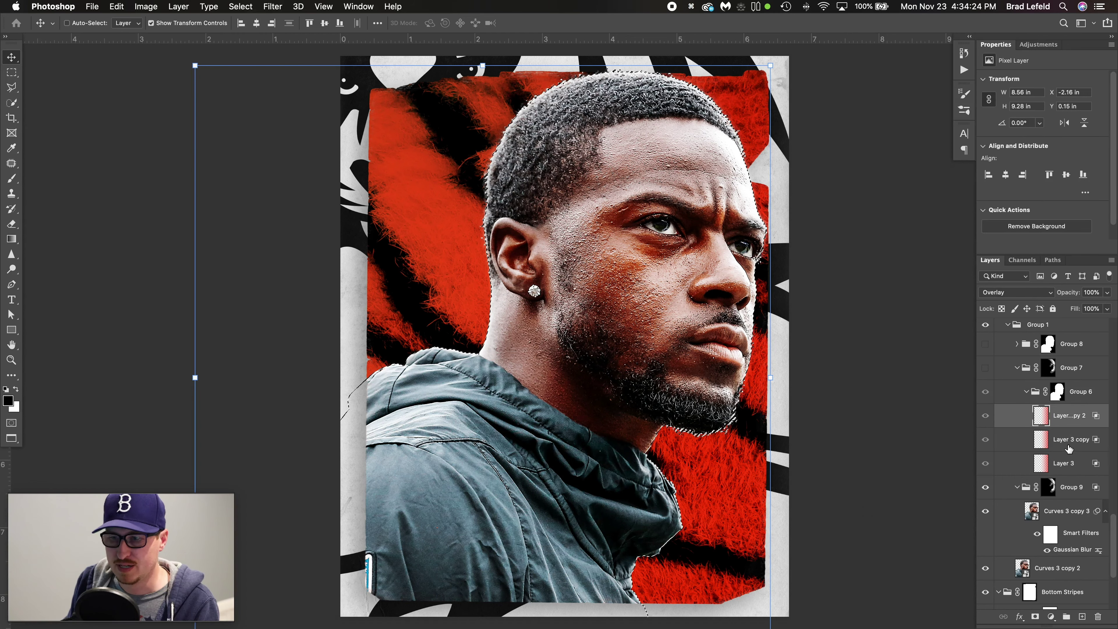
click(1070, 443)
click(1070, 466)
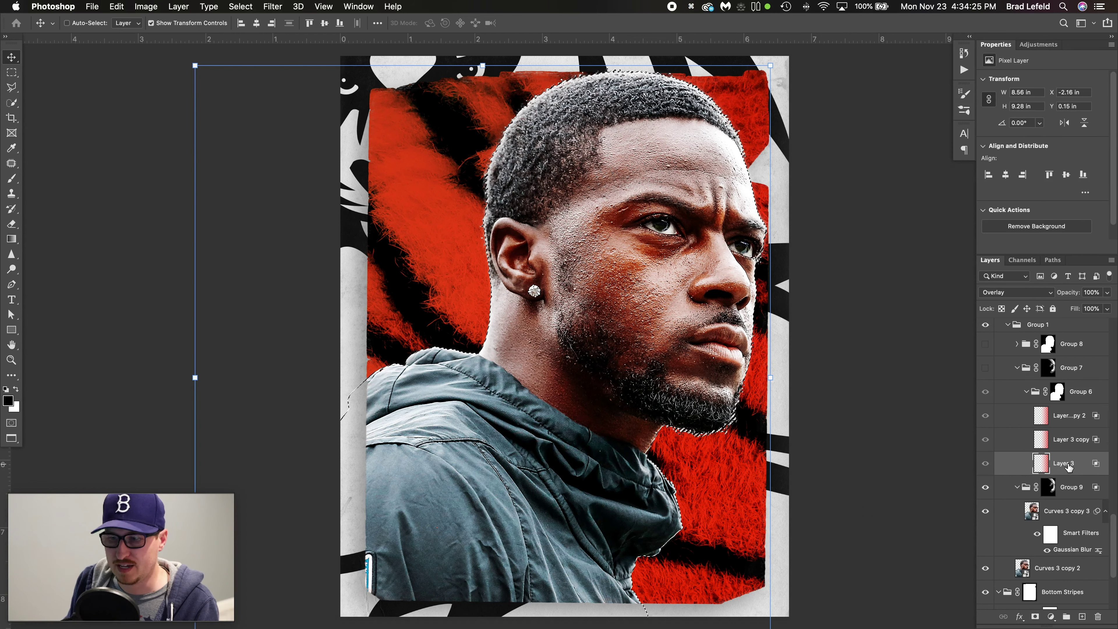
Show Group 7 and check the blend modes of Curves 3 copy 3 and Layer 3.
click(987, 377)
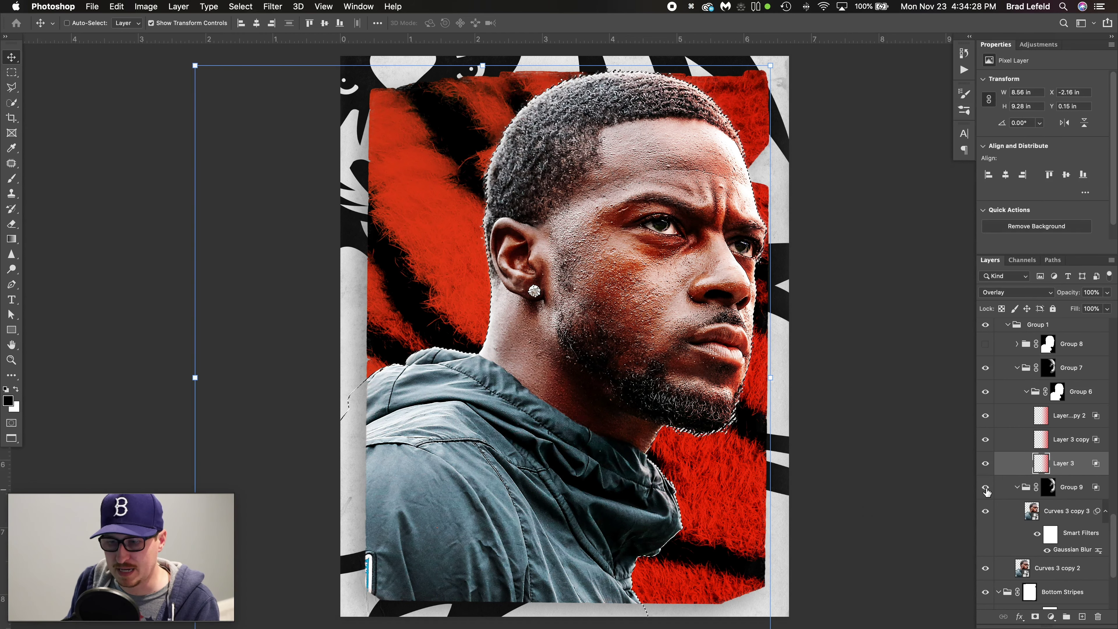
click(1026, 513)
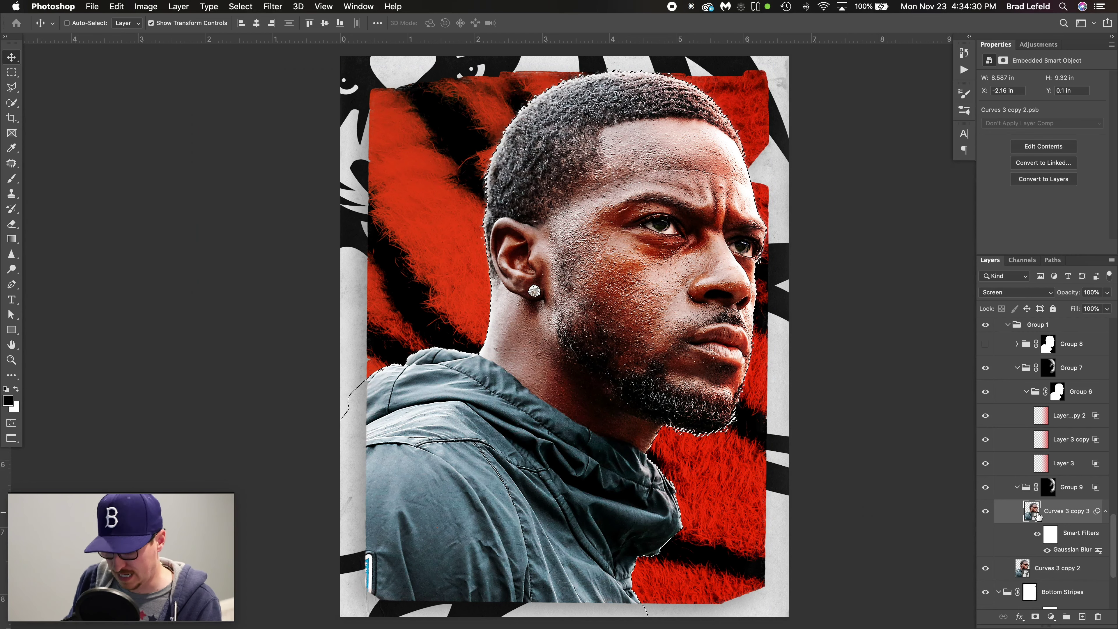
click(1077, 466)
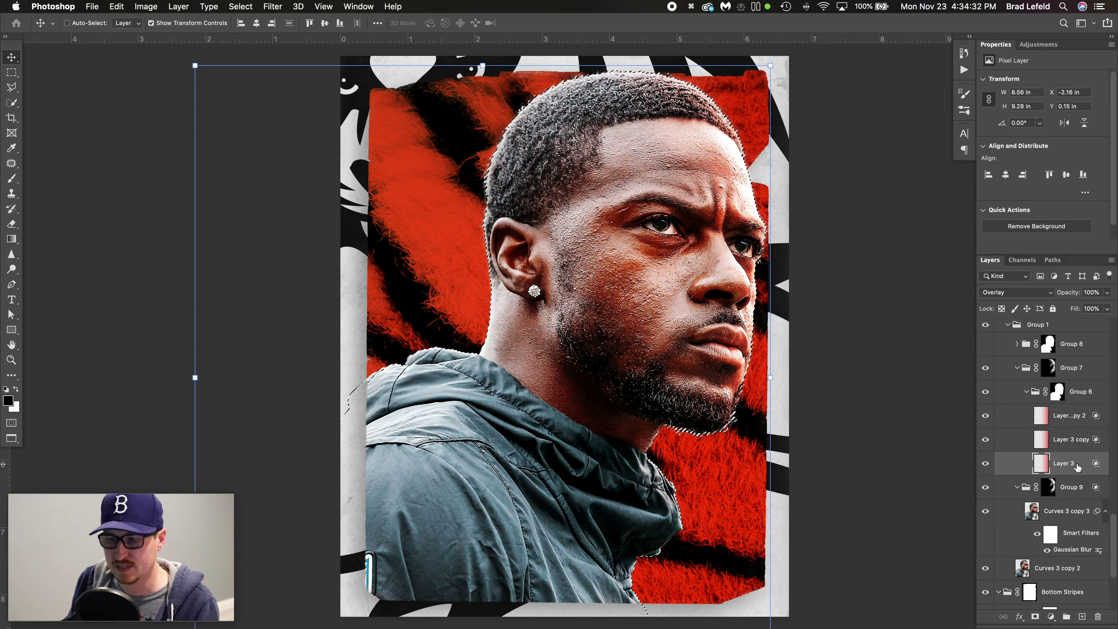
Hide the three gradient layers in Group 6, clear the selection and show the layers again one by one from Layer 3 upward.
drag(986, 467, 986, 416)
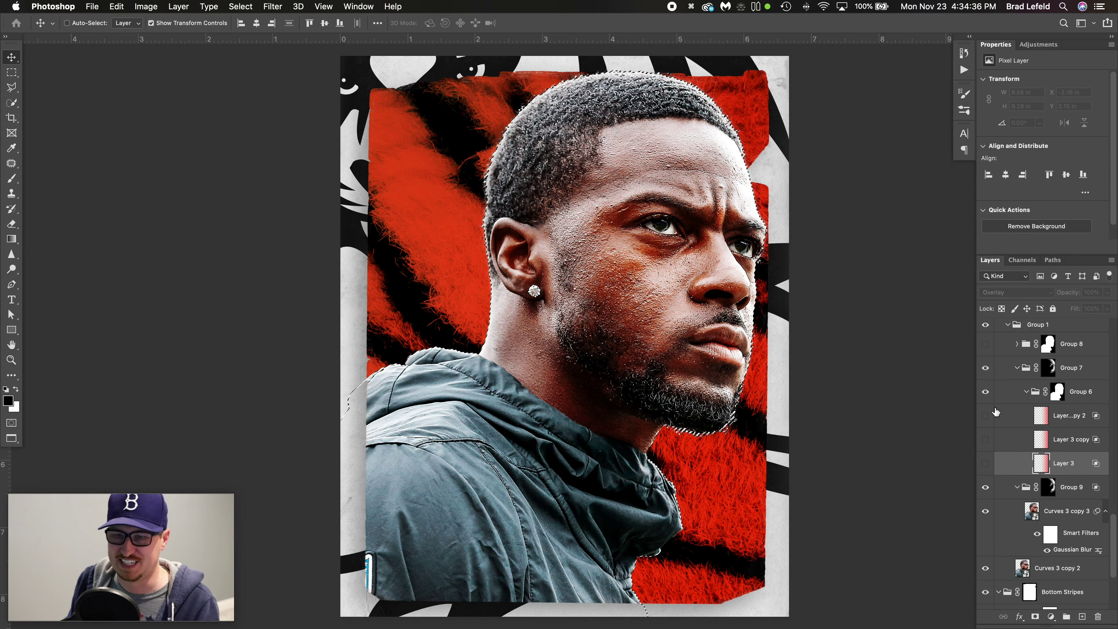
key(super+d)
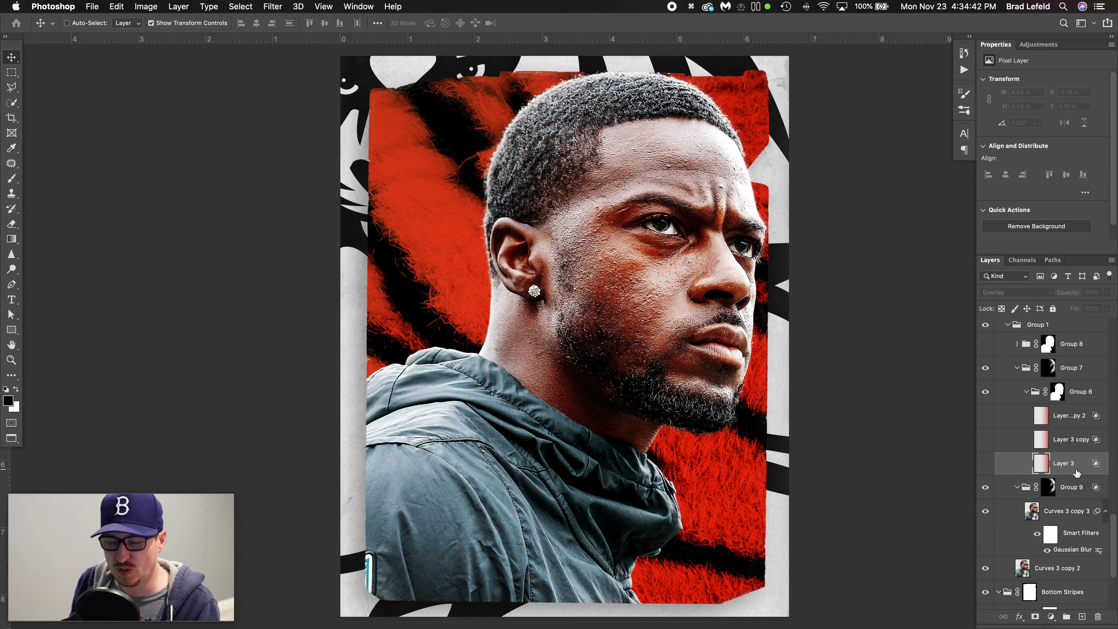
click(986, 464)
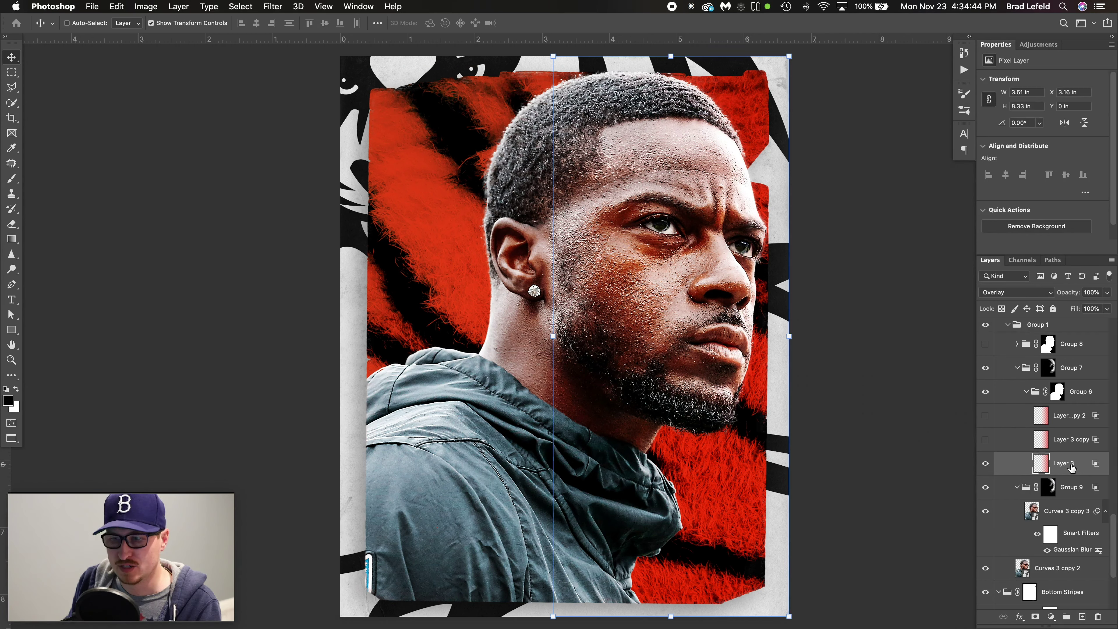
click(1069, 441)
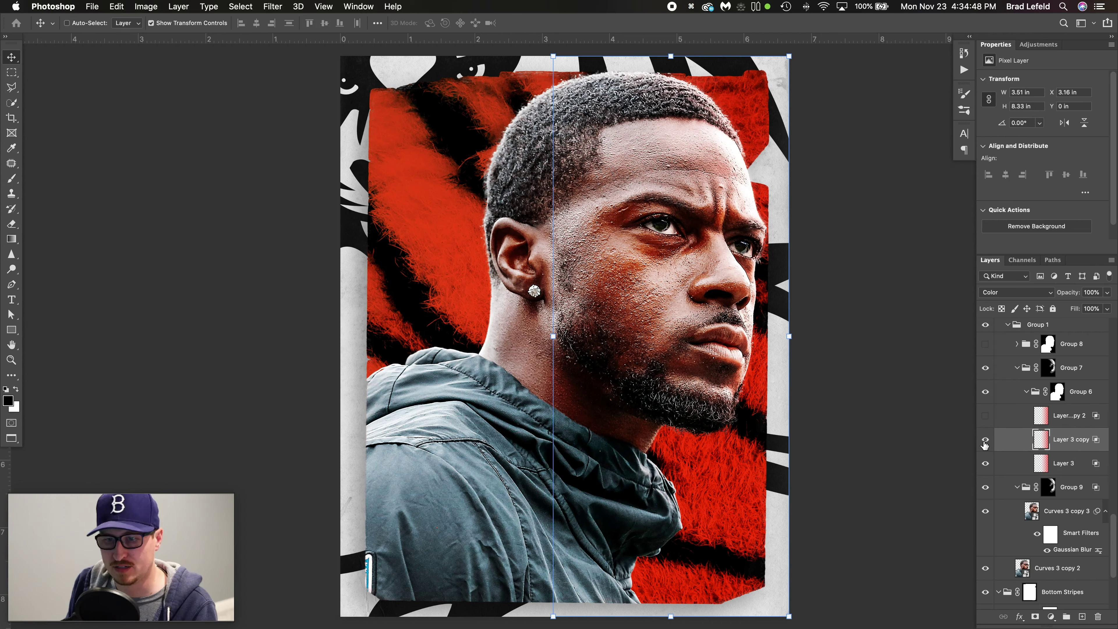
click(1063, 417)
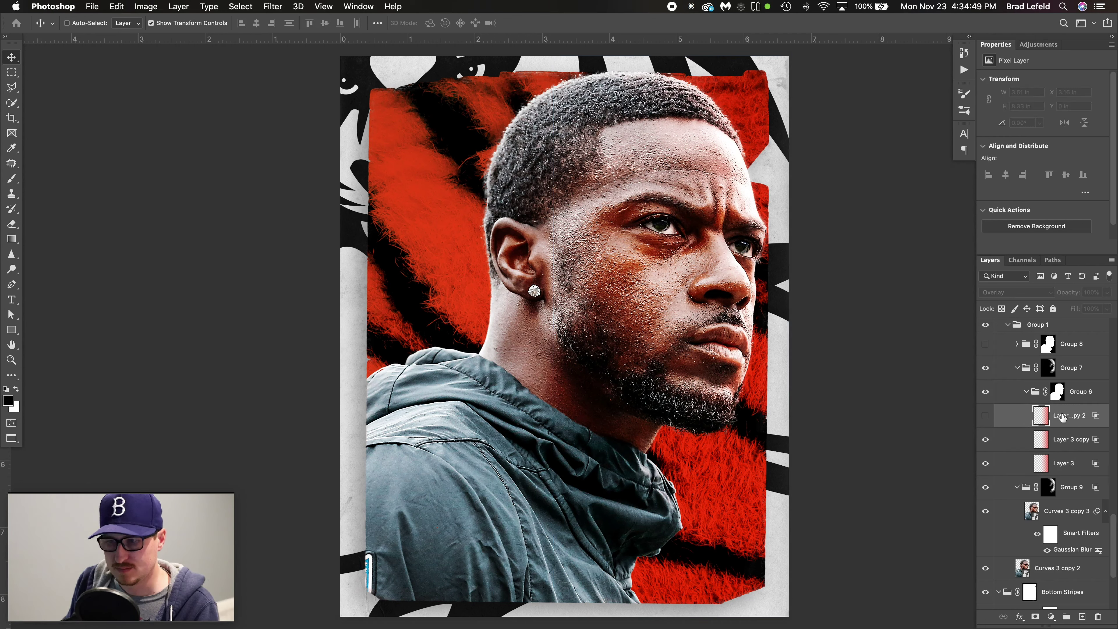
click(987, 417)
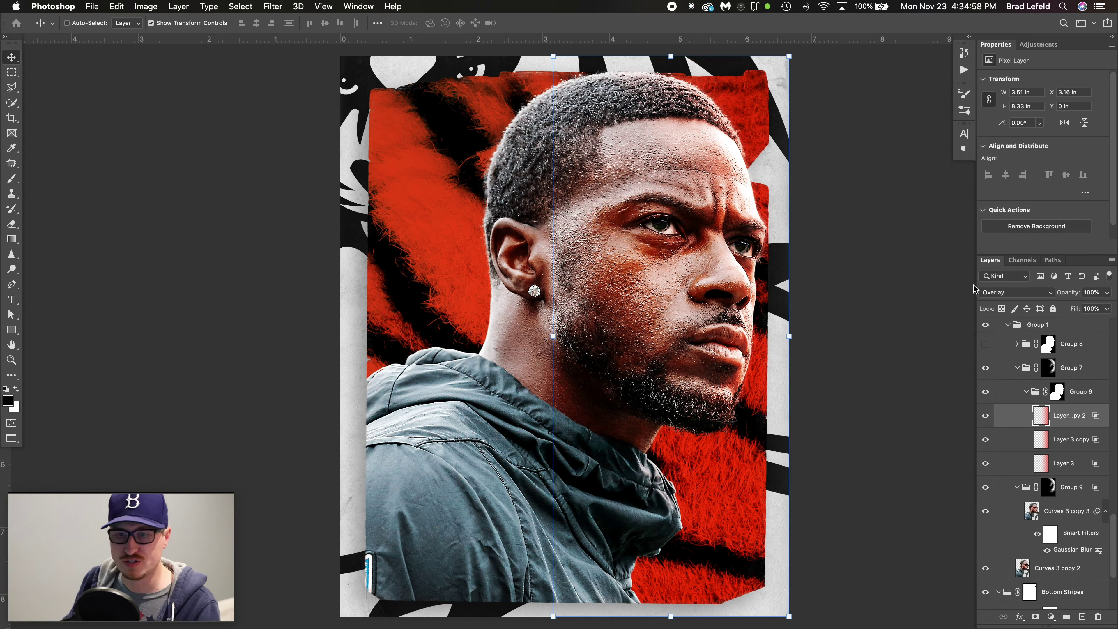
Expand Group 8 and compare the portrait with the group on and off, leaving it shown.
scroll(1029, 398, up, 2)
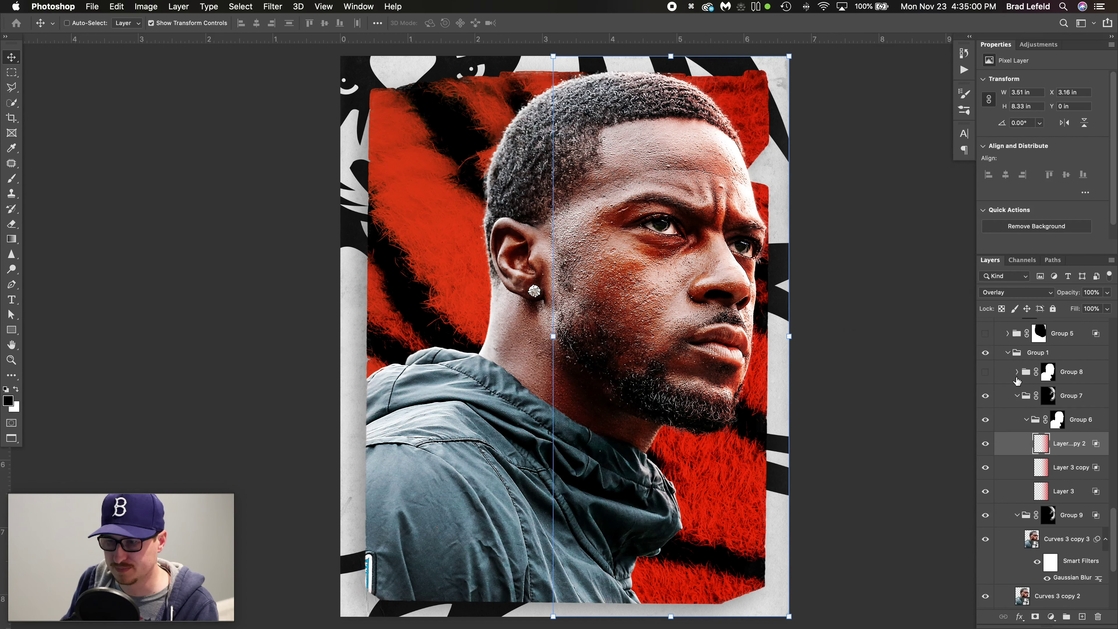
click(1016, 375)
click(1017, 372)
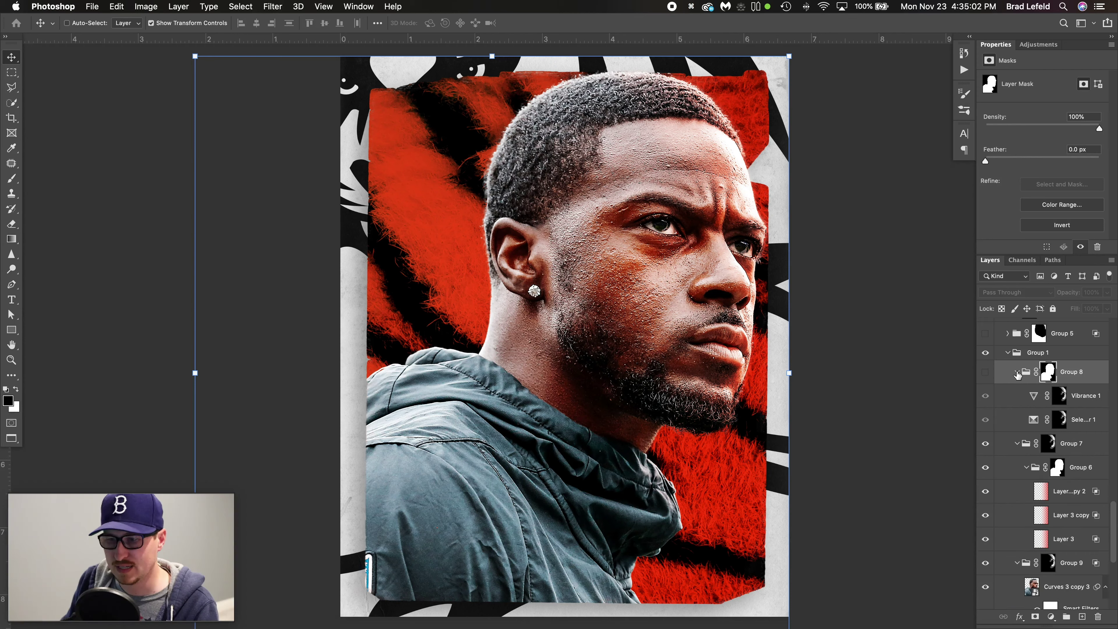
click(987, 373)
click(986, 373)
click(986, 372)
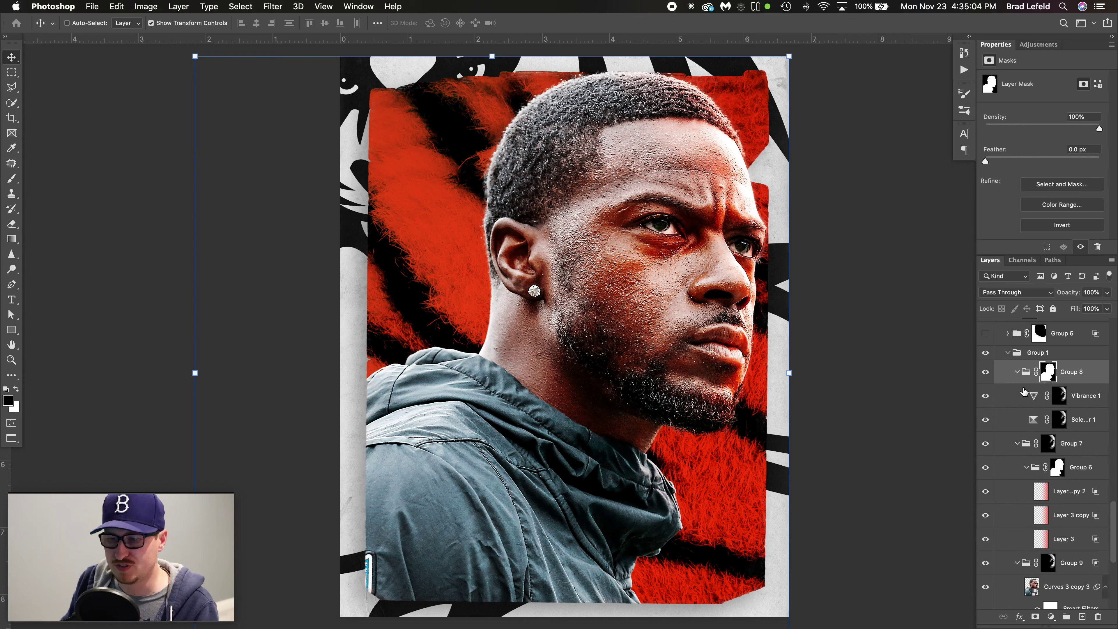
Load the Group 7 mask as a selection and go through the masks of Selective Color 1, Vibrance 1 and Group 8.
click(1050, 446)
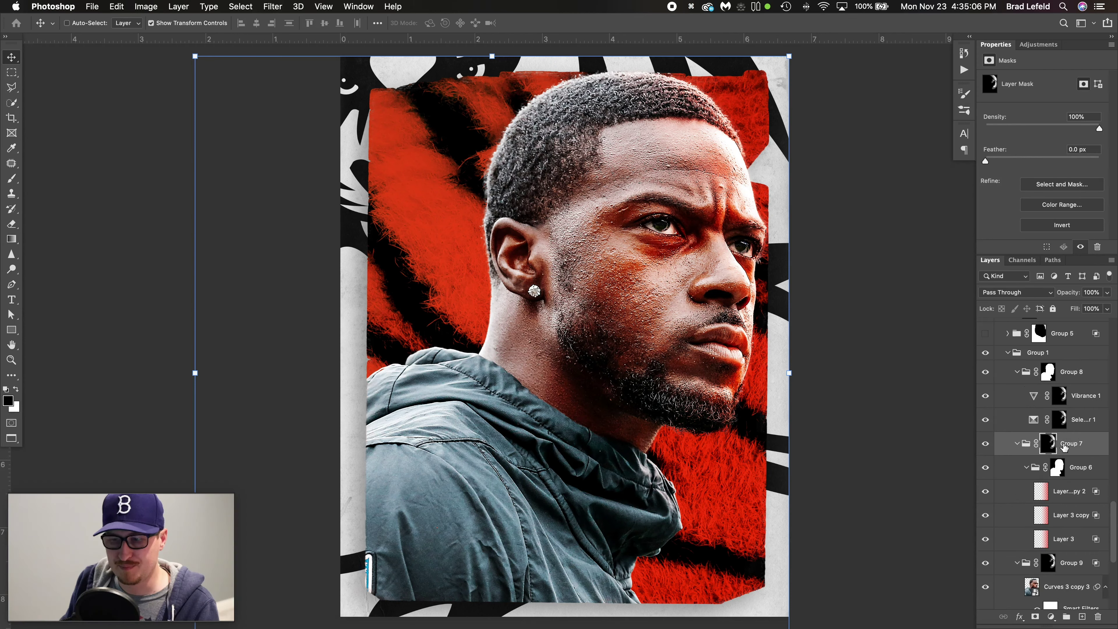
super+click(1050, 446)
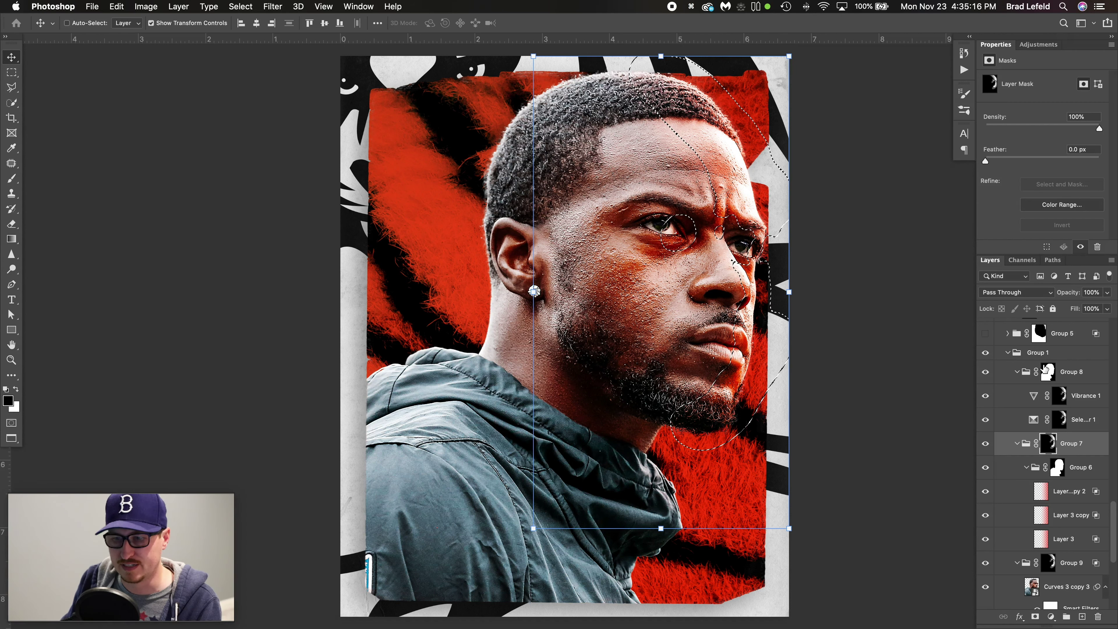
click(1078, 422)
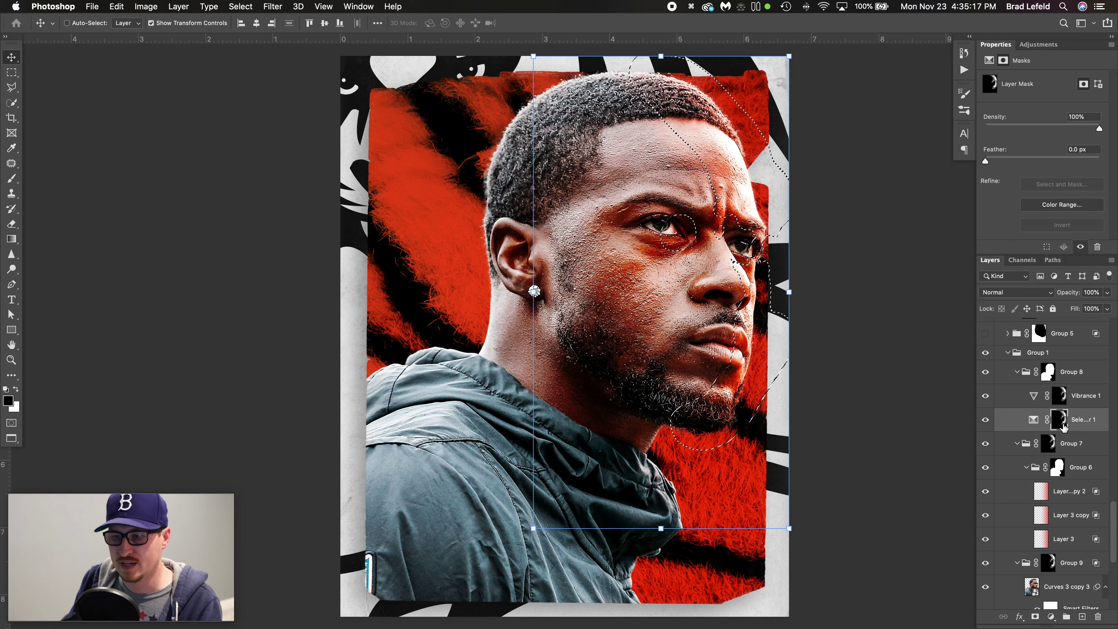
click(1077, 397)
click(1076, 374)
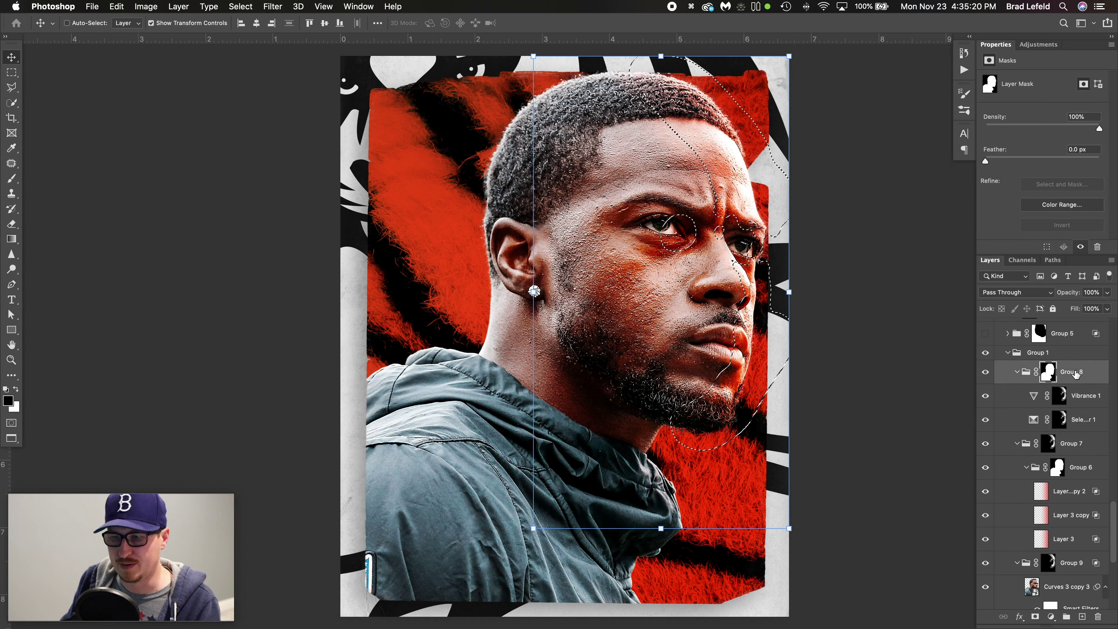
click(1057, 396)
Clear the selection and set Black to -14% for the Reds in the Selective Color 1 adjustment.
click(1034, 421)
key(cmd+d)
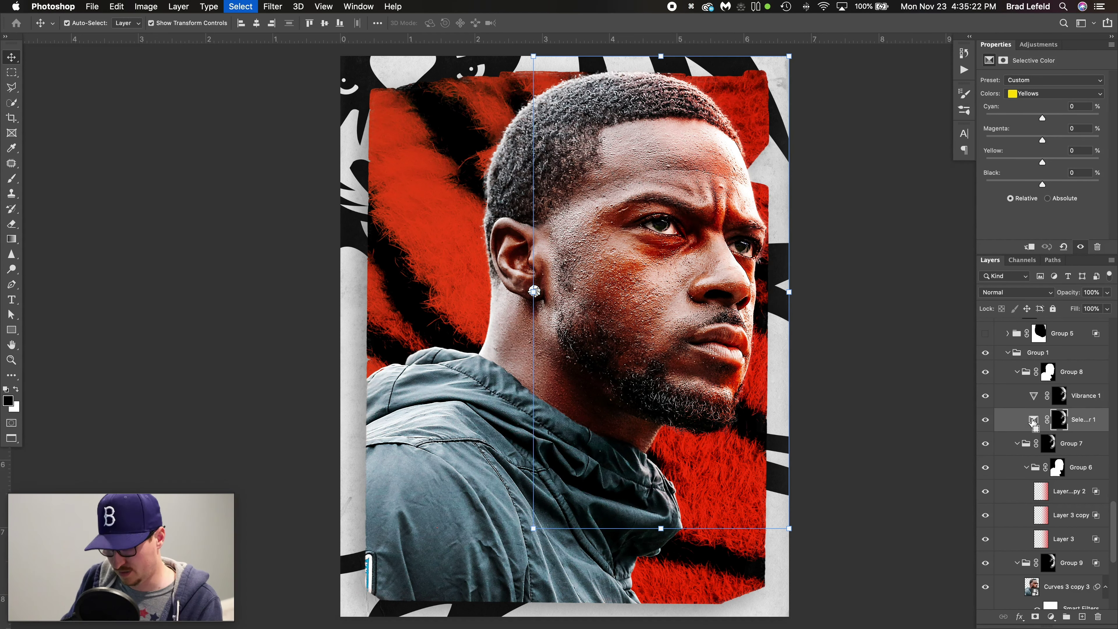
click(1033, 94)
click(1032, 86)
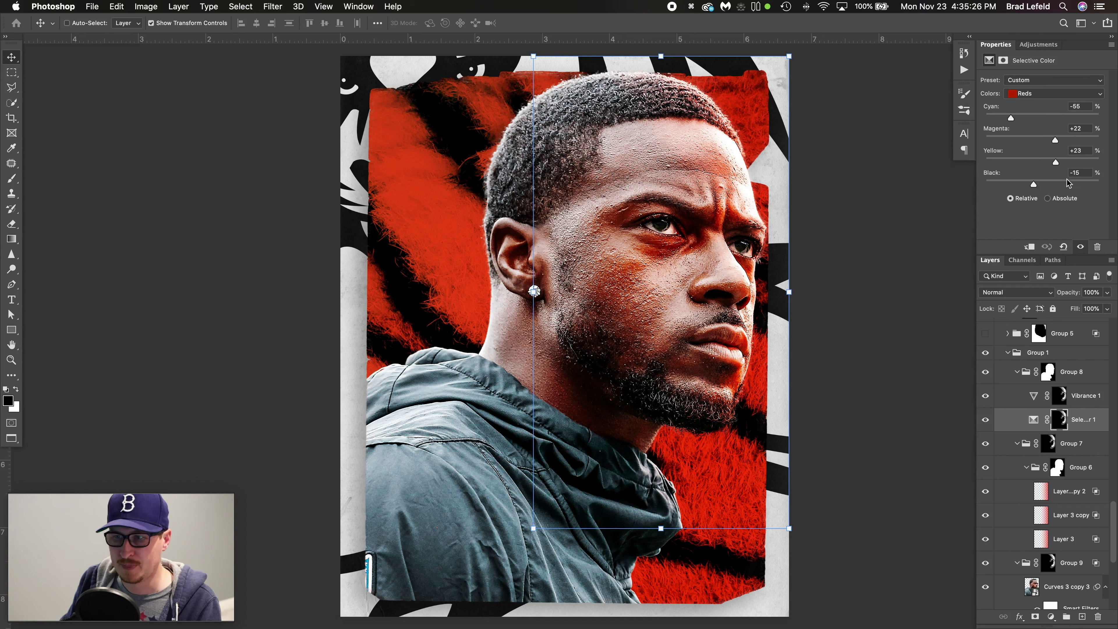
mouse_move(1043, 188)
mouse_down()
mouse_move(1061, 192)
mouse_move(1036, 187)
mouse_up()
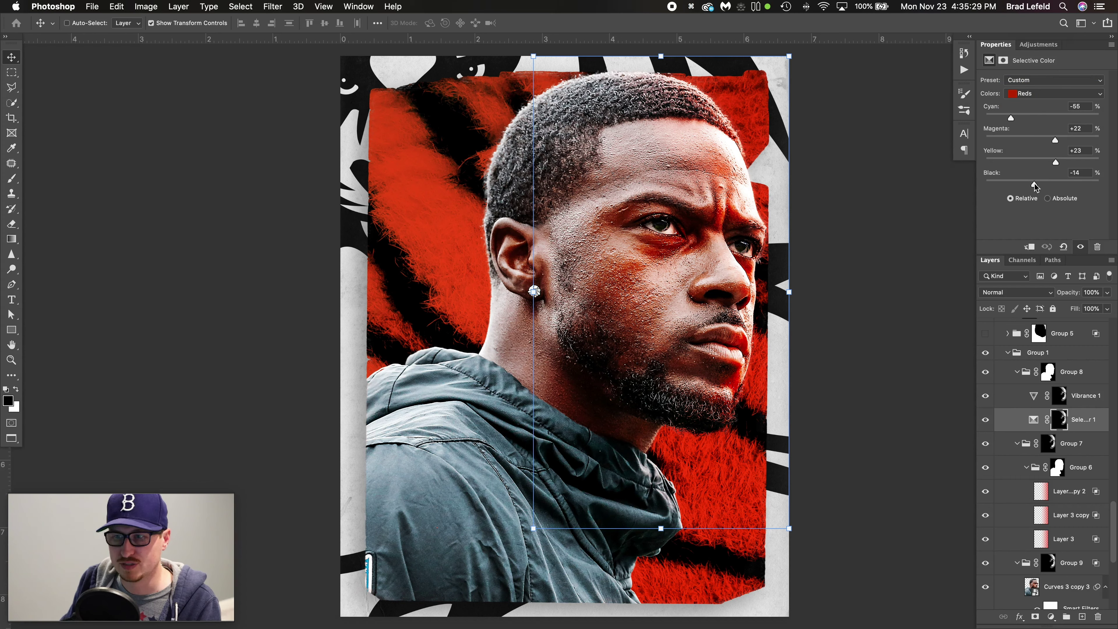
Check the Vibrance 1 adjustment's settings and compare the portrait with that layer hidden and shown.
click(1063, 395)
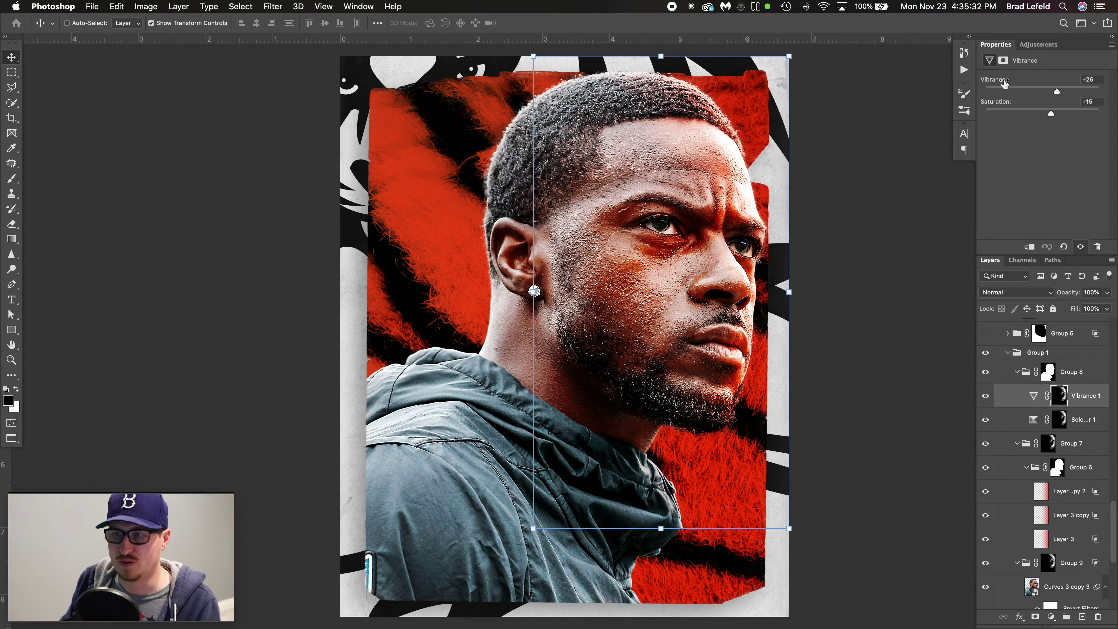
click(986, 397)
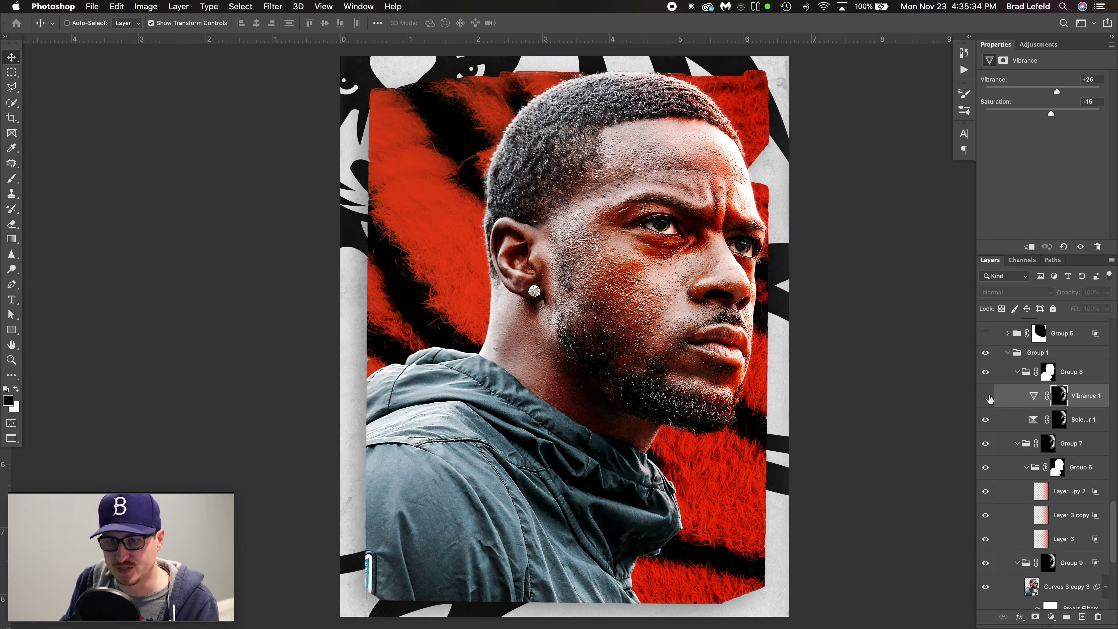
click(988, 397)
click(988, 397)
click(989, 396)
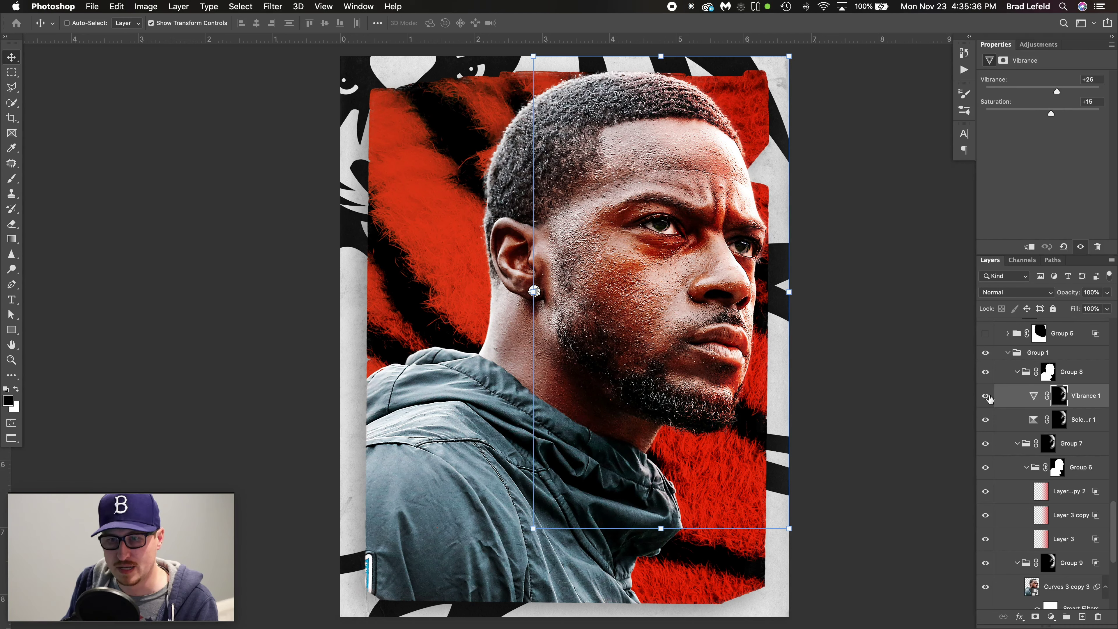
Collapse Group 8 and Group 1, and show Group 5 with it and its nested Group 4 expanded.
click(1016, 374)
click(1008, 352)
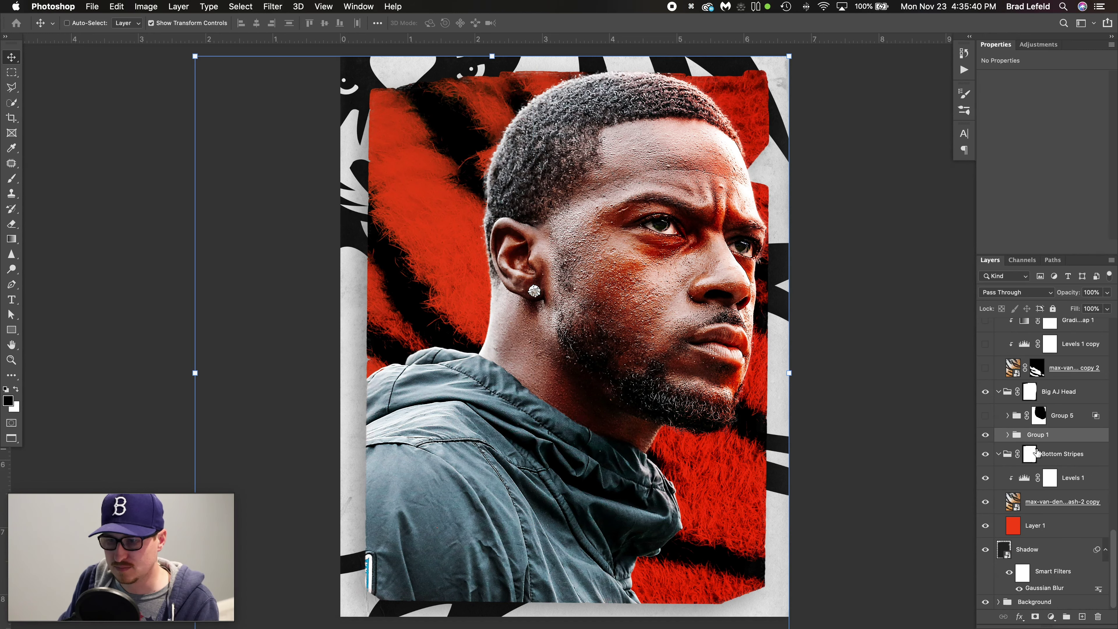
click(989, 437)
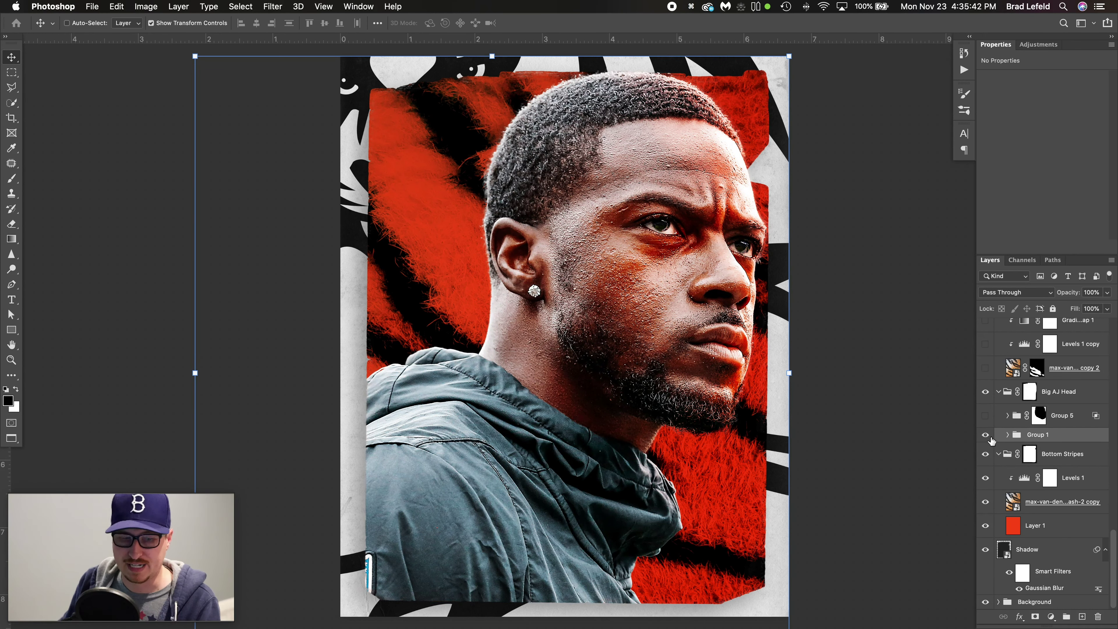
scroll(1004, 442, up, 1)
click(1008, 431)
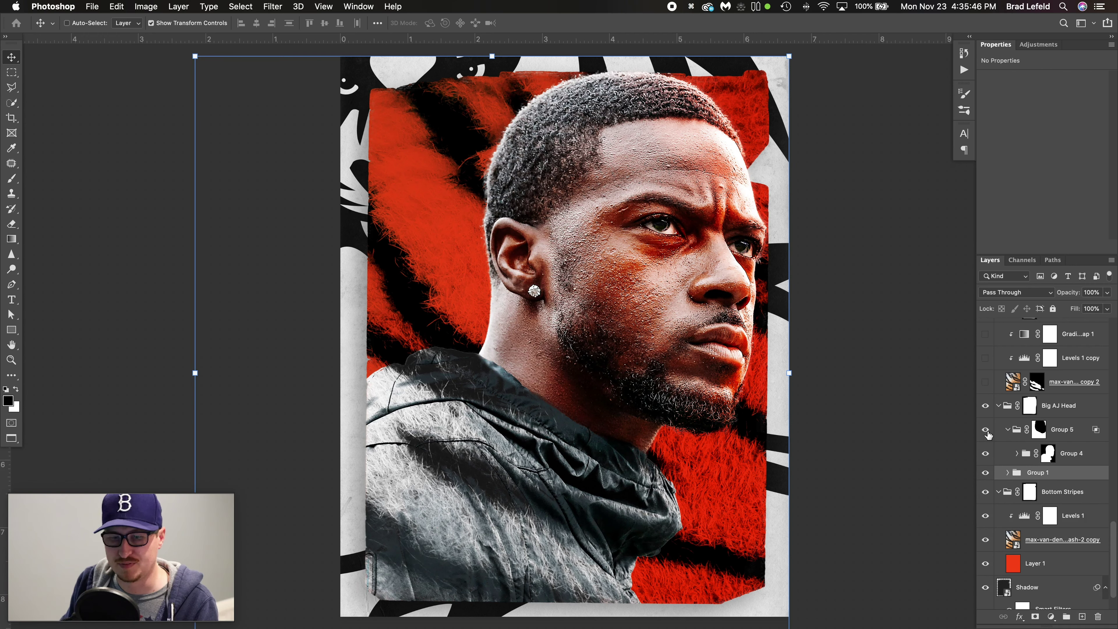
click(1015, 454)
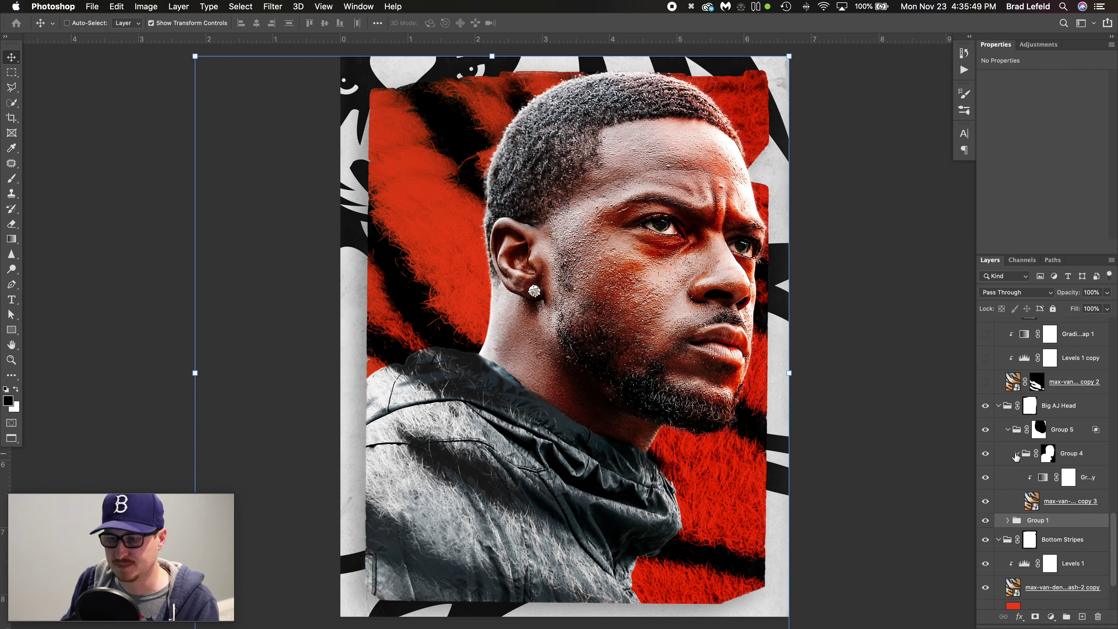
click(986, 430)
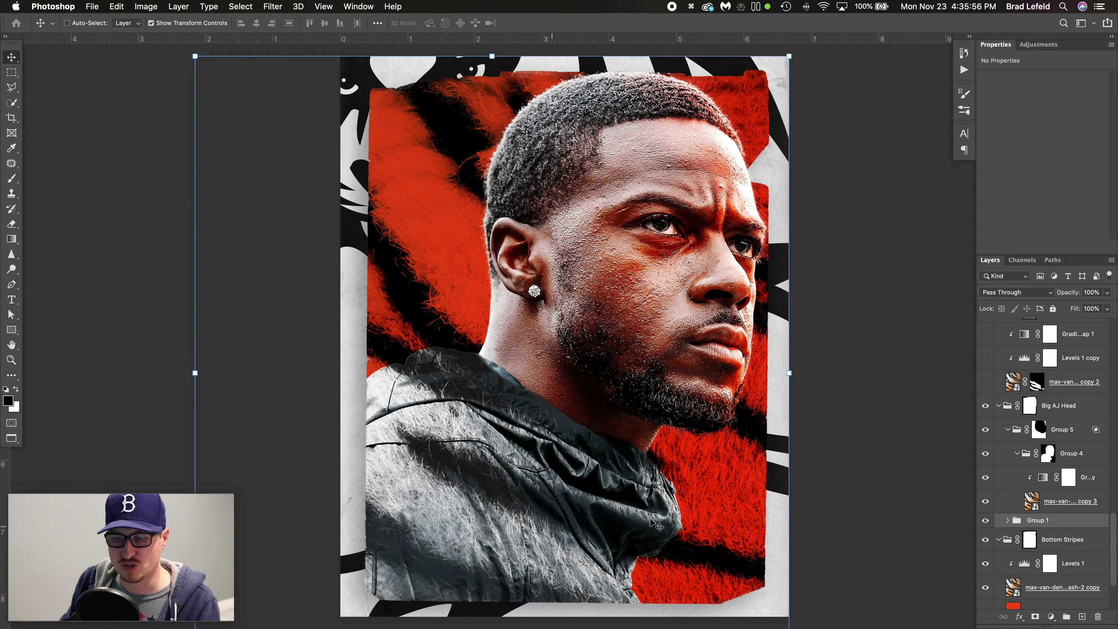
Check the settings of the fur texture smart object and its clipped Gradient Map inside Group 4.
click(1051, 485)
click(1041, 507)
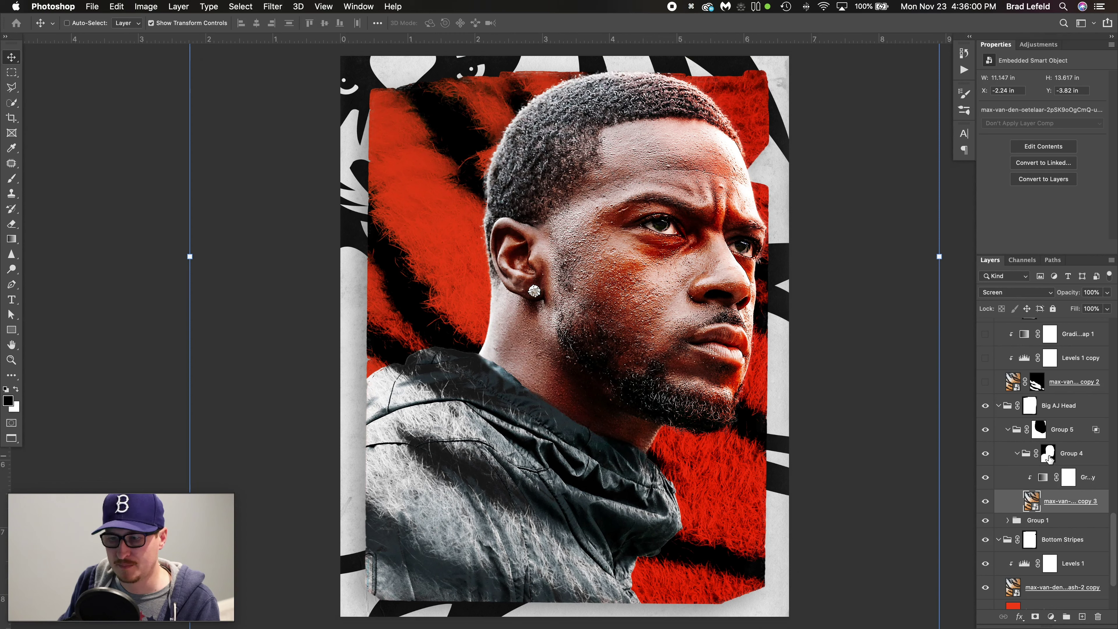
click(1091, 480)
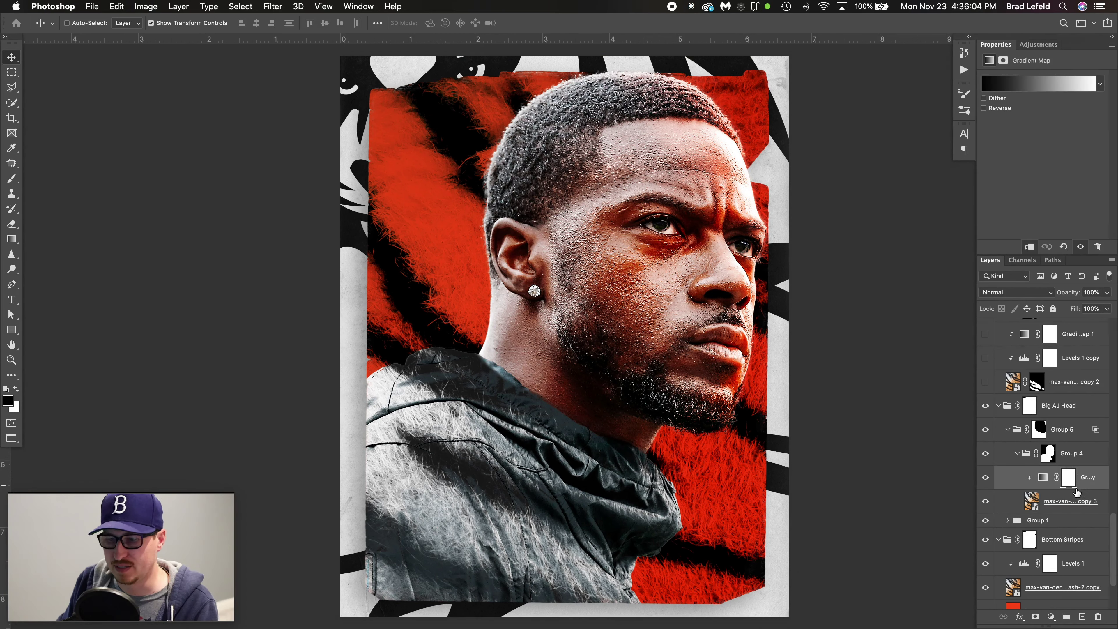
click(1077, 506)
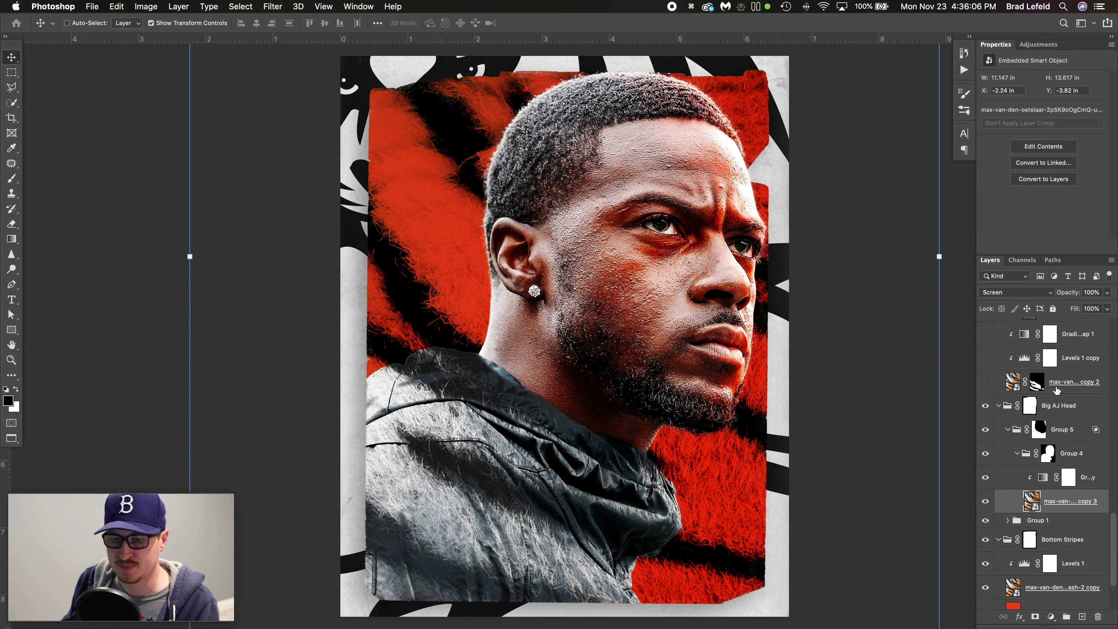
Select the Group 5 mask and compare the jacket with the group hidden and shown, leaving it shown.
click(1040, 431)
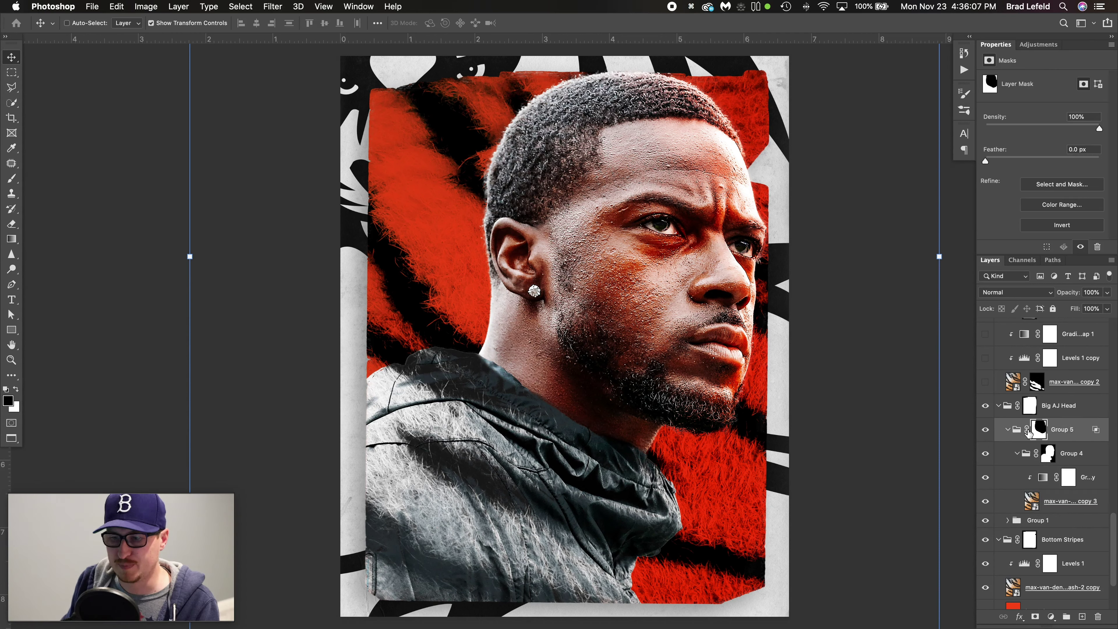
click(986, 434)
click(986, 434)
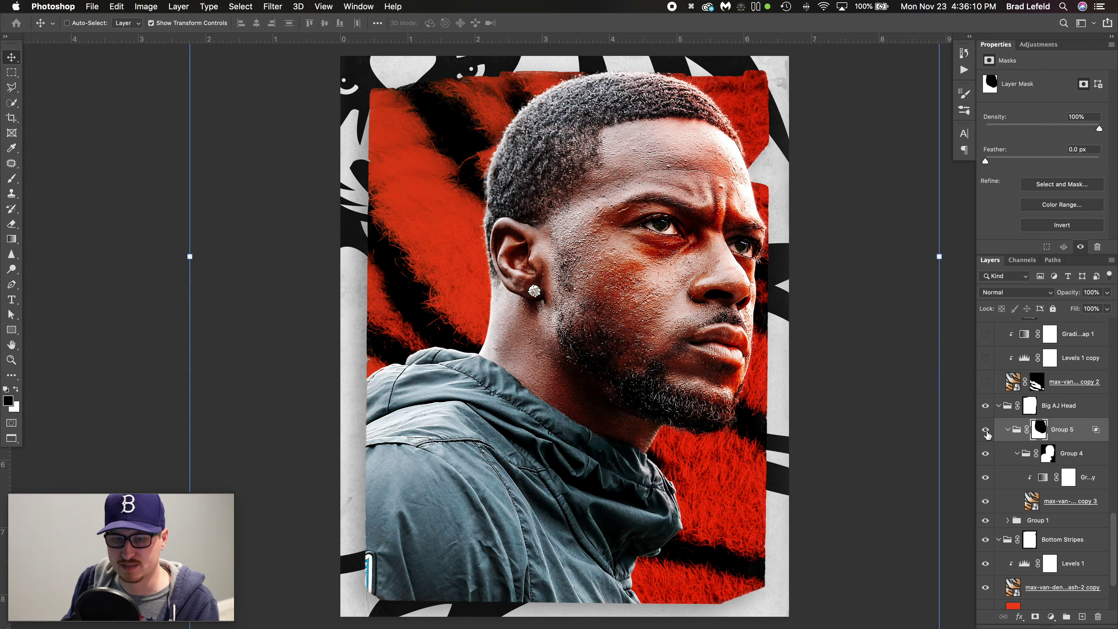
click(986, 434)
click(986, 434)
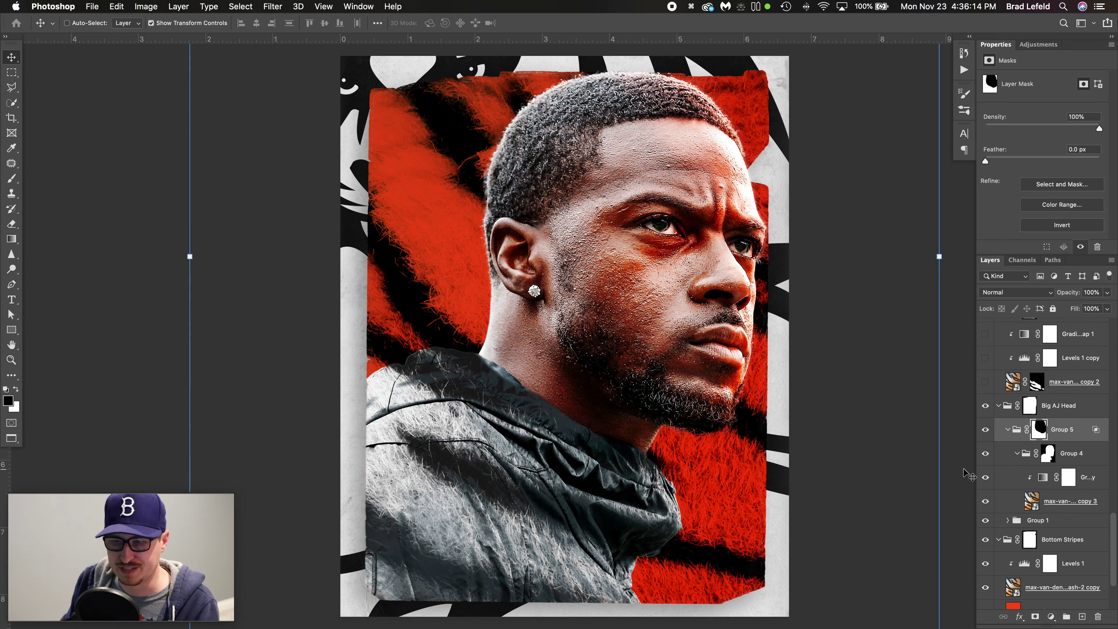
Show the stripe texture layer in the Top Stripes group along with its Levels 1 copy and Gradient Map 1 adjustments.
click(987, 383)
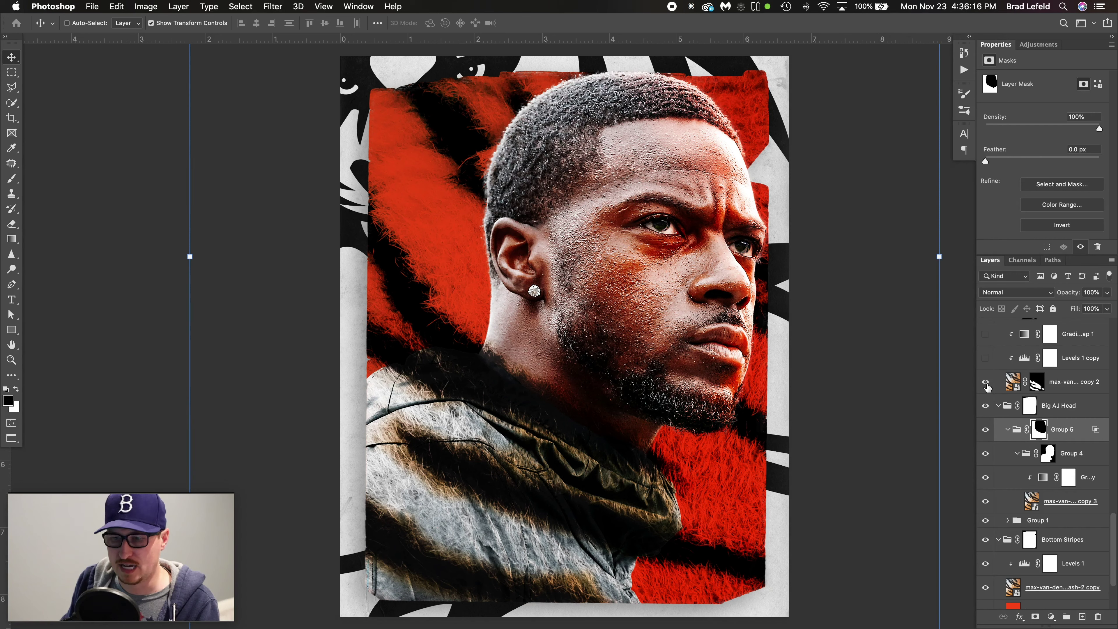
click(986, 382)
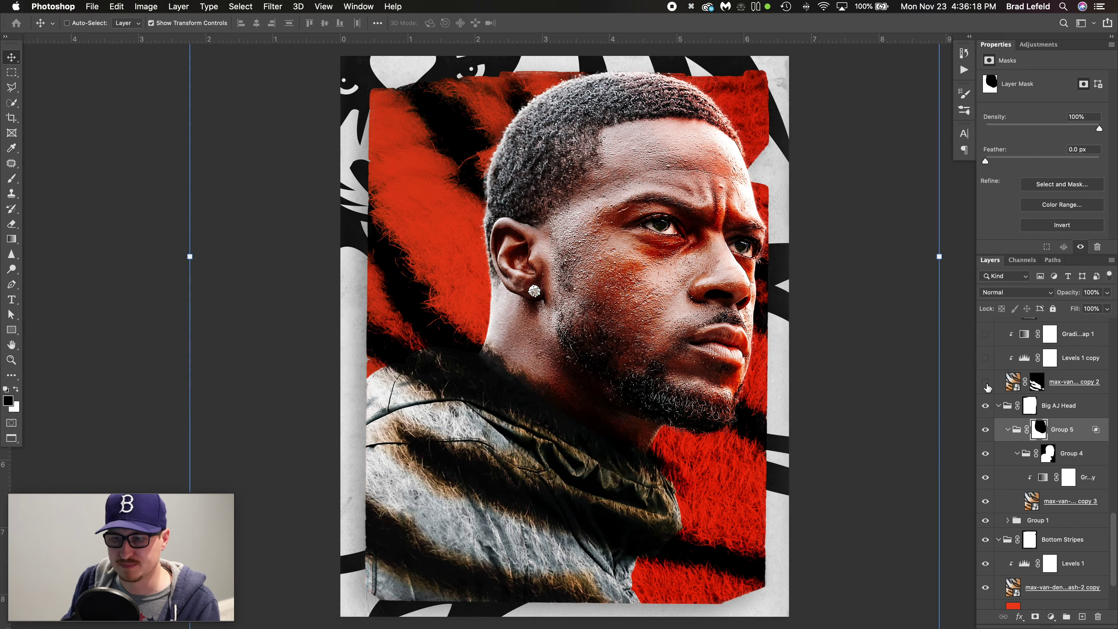
scroll(987, 387, up, 3)
click(1056, 371)
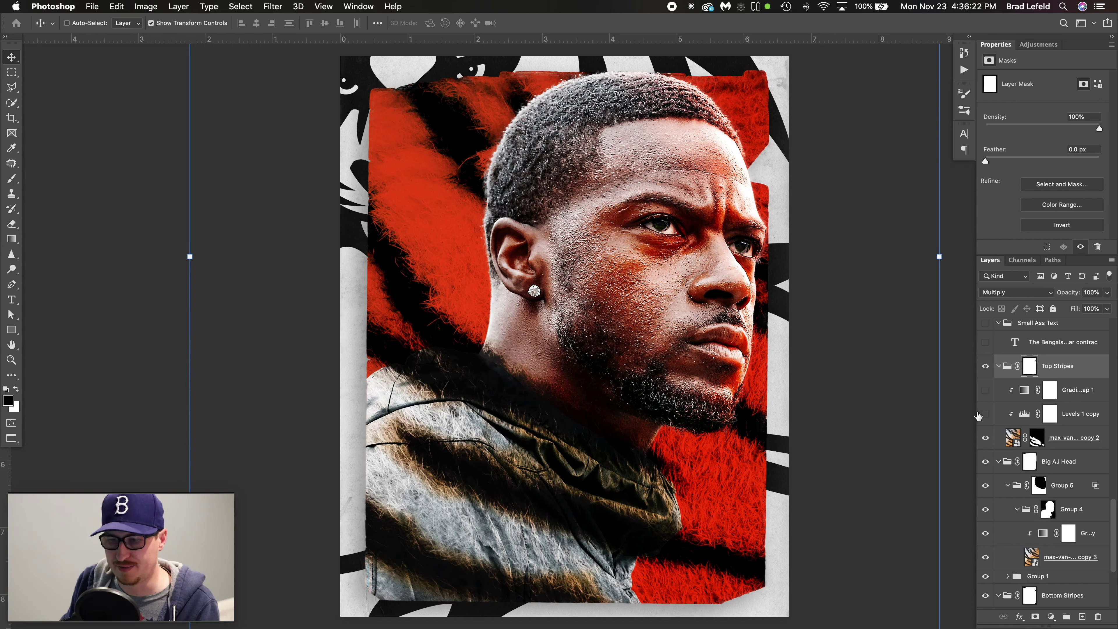
drag(985, 415, 985, 396)
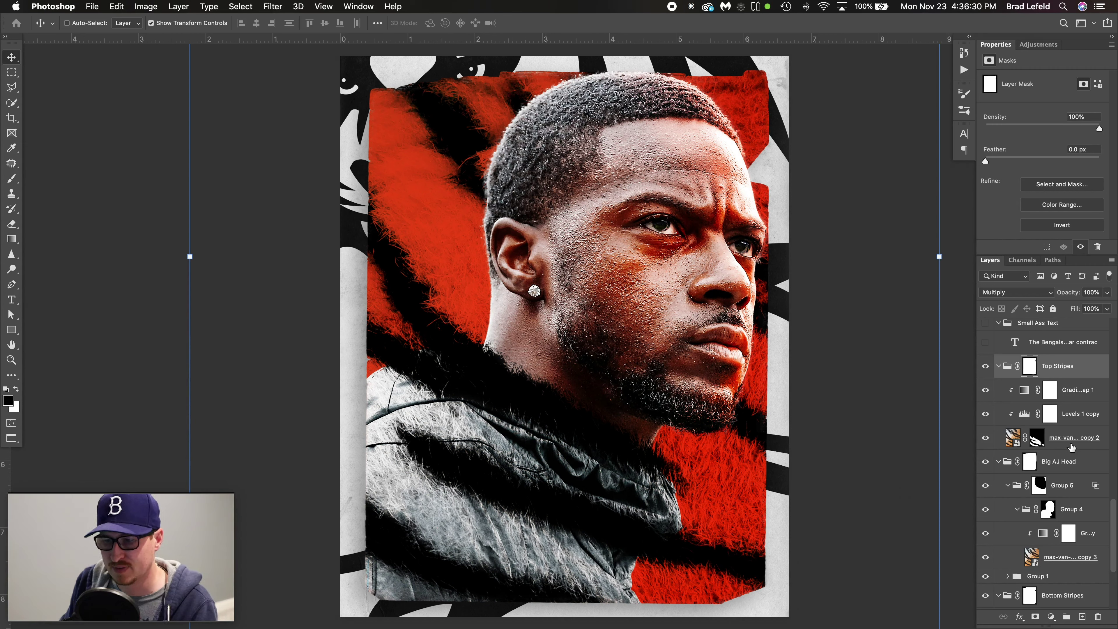
Review the Top Stripes texture, its Levels and Gradient Map settings and its mask area loaded as a selection, ending with the selection cleared.
click(1014, 437)
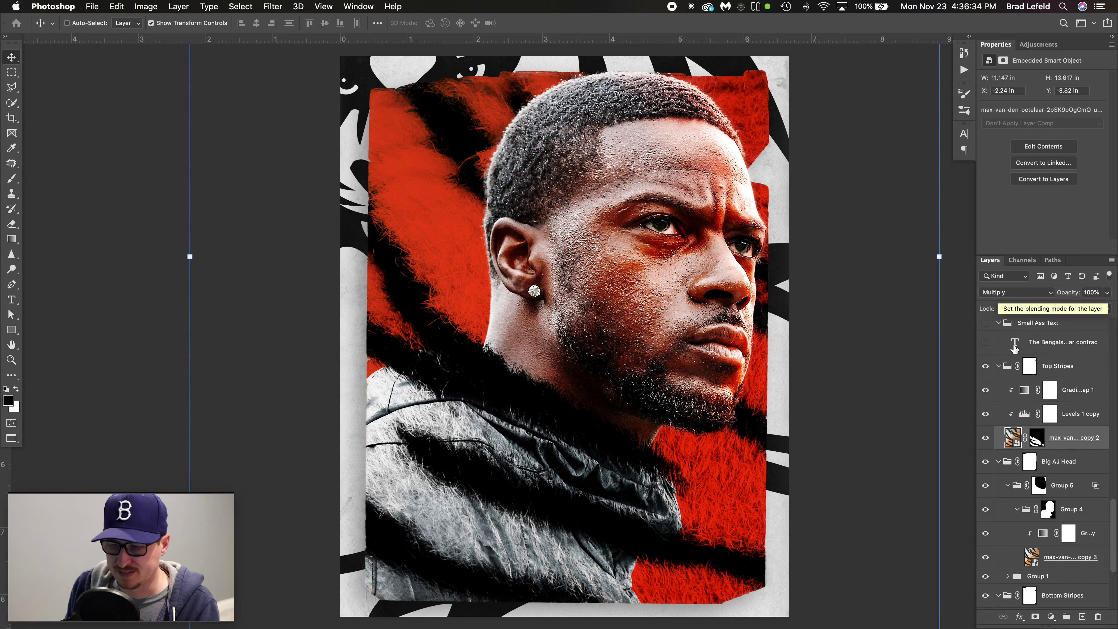
click(1075, 424)
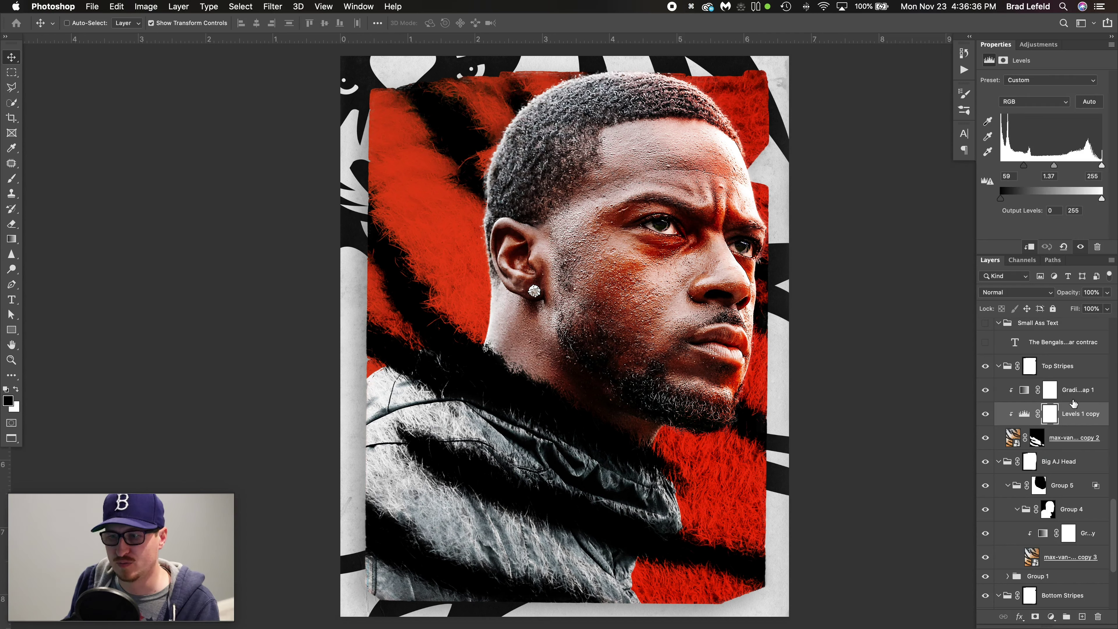
click(1074, 403)
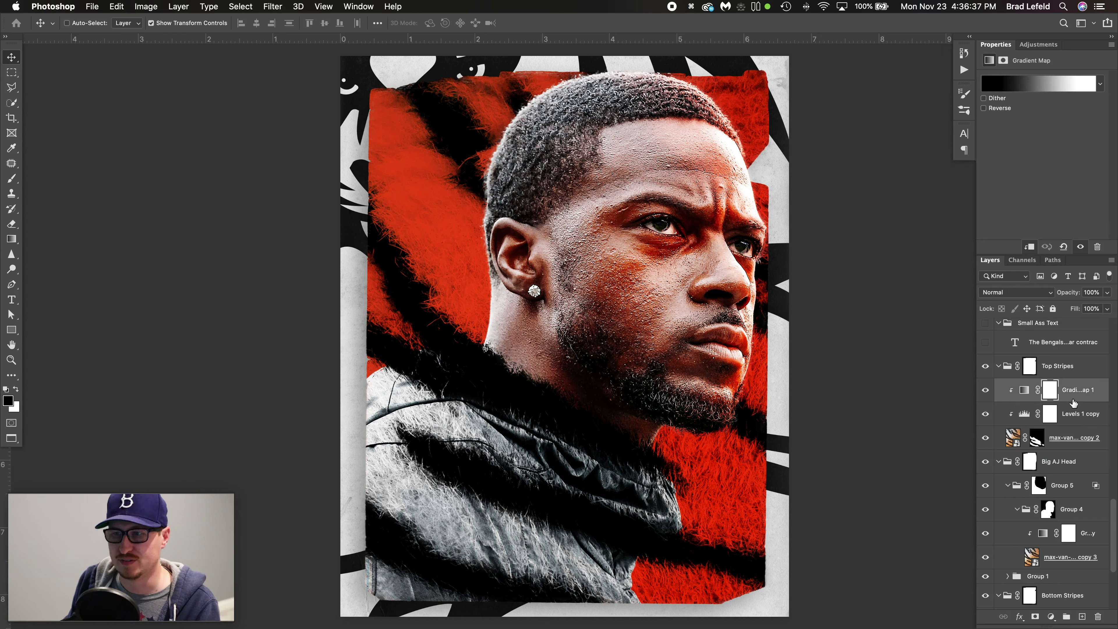
click(1079, 416)
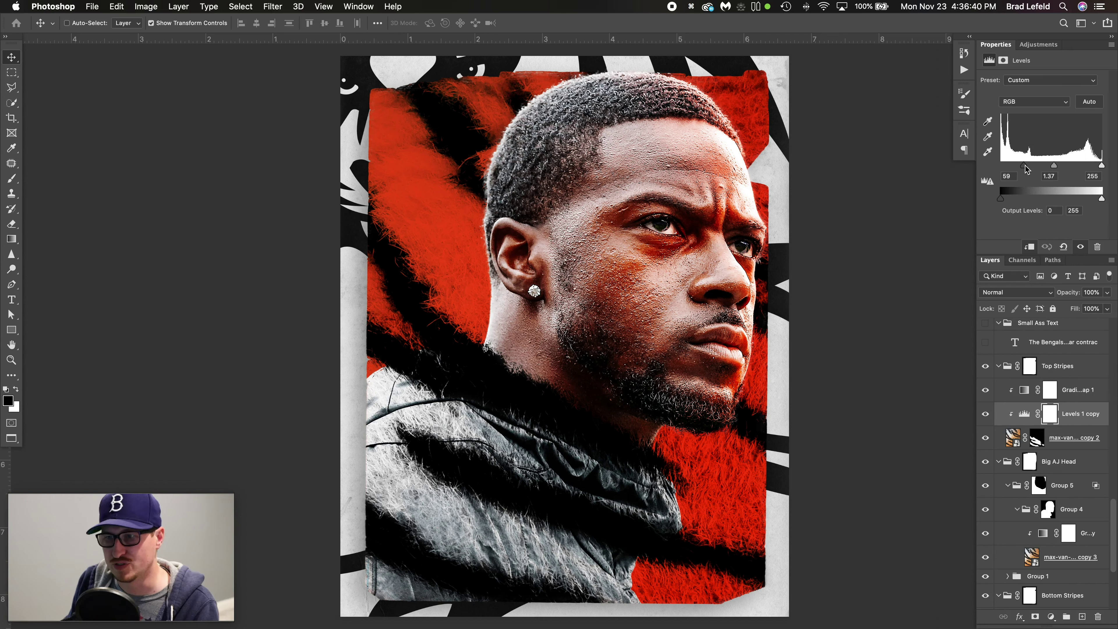
ctrl+click(1038, 441)
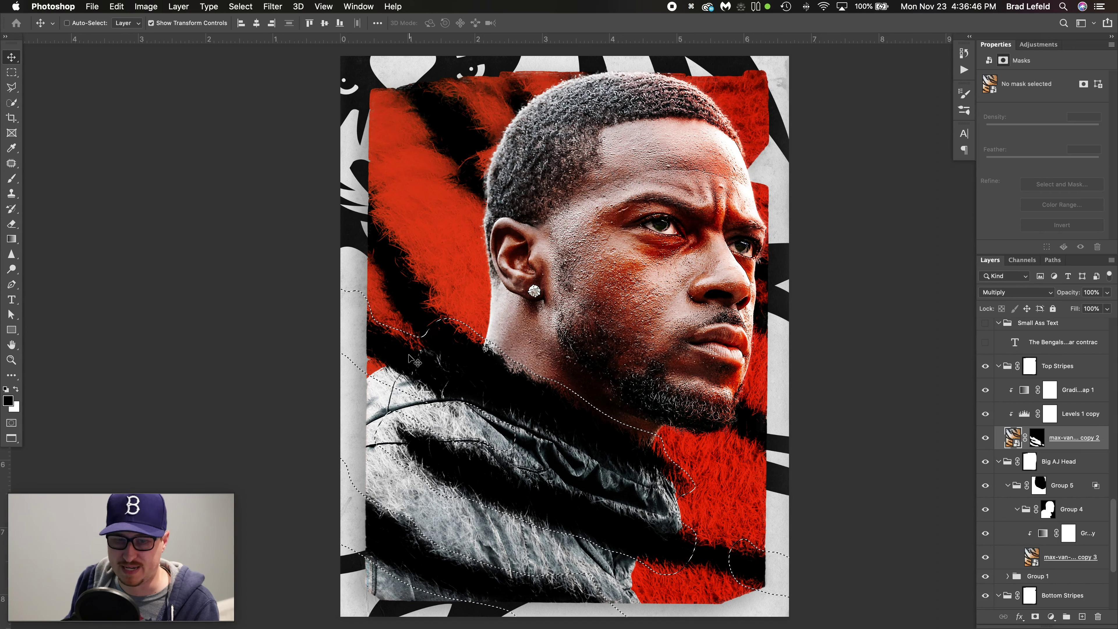
key(ctrl+d)
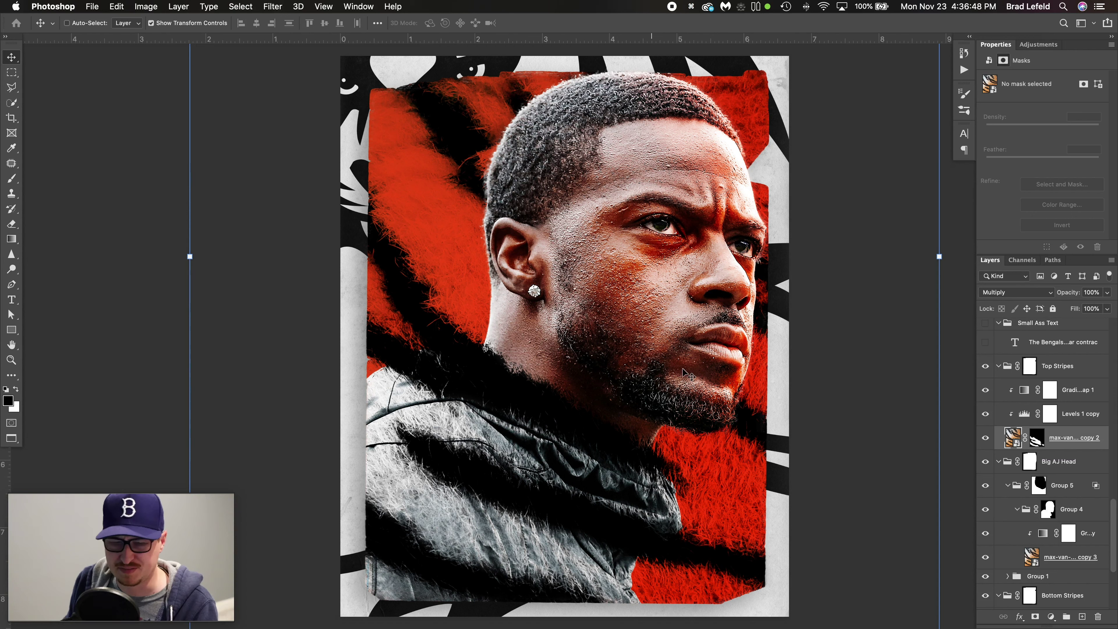
Collapse the Big AJ Head, Top Stripes and Bottom Stripes groups.
click(1000, 462)
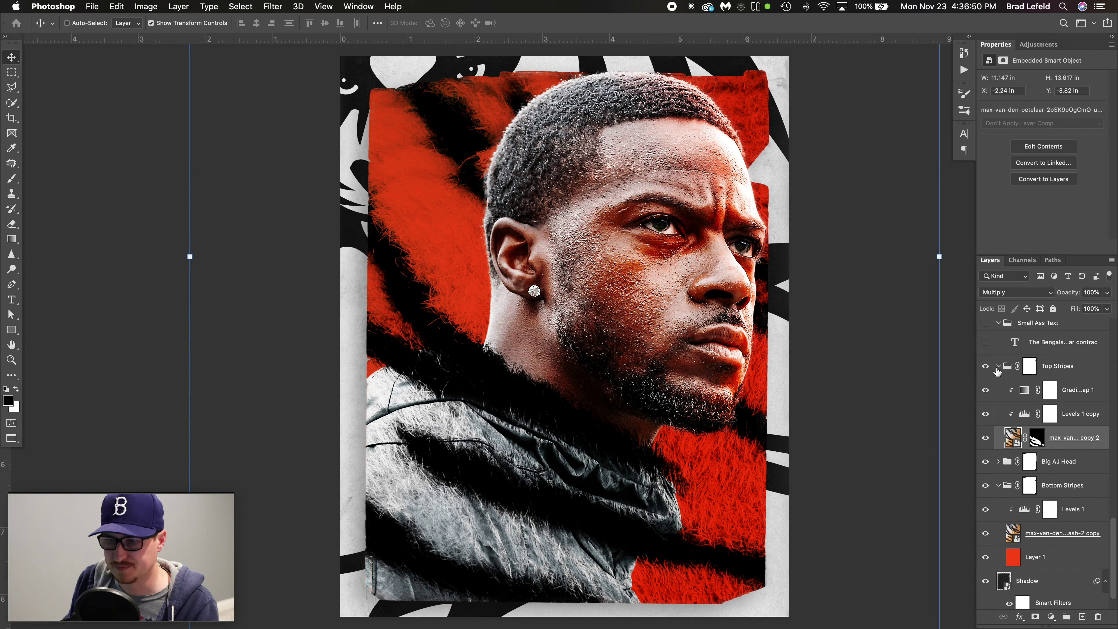
click(998, 367)
click(999, 367)
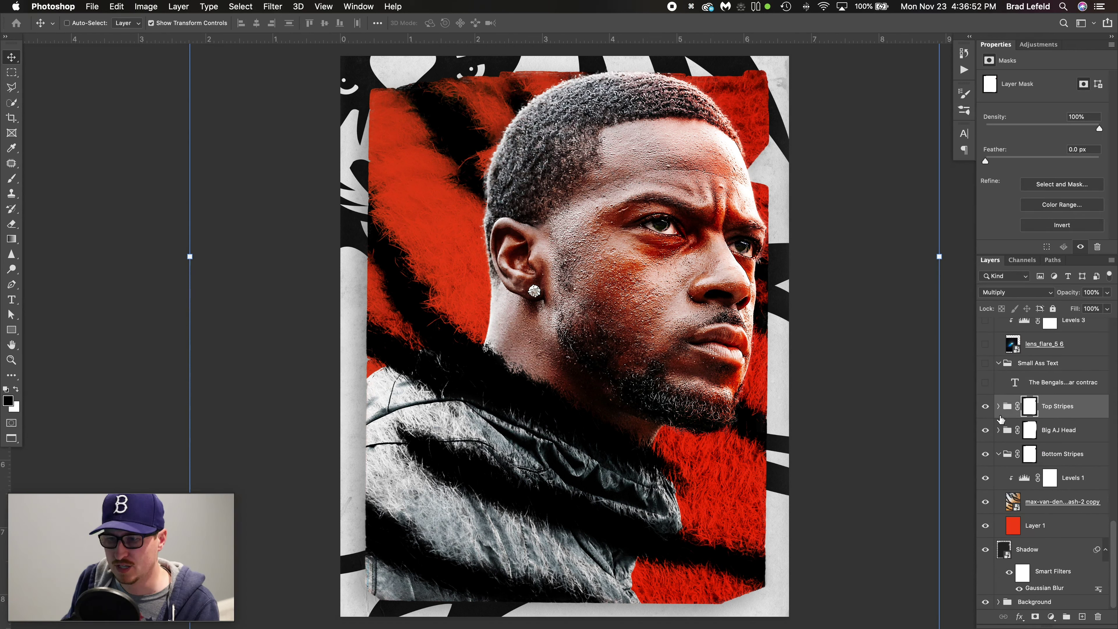
click(999, 457)
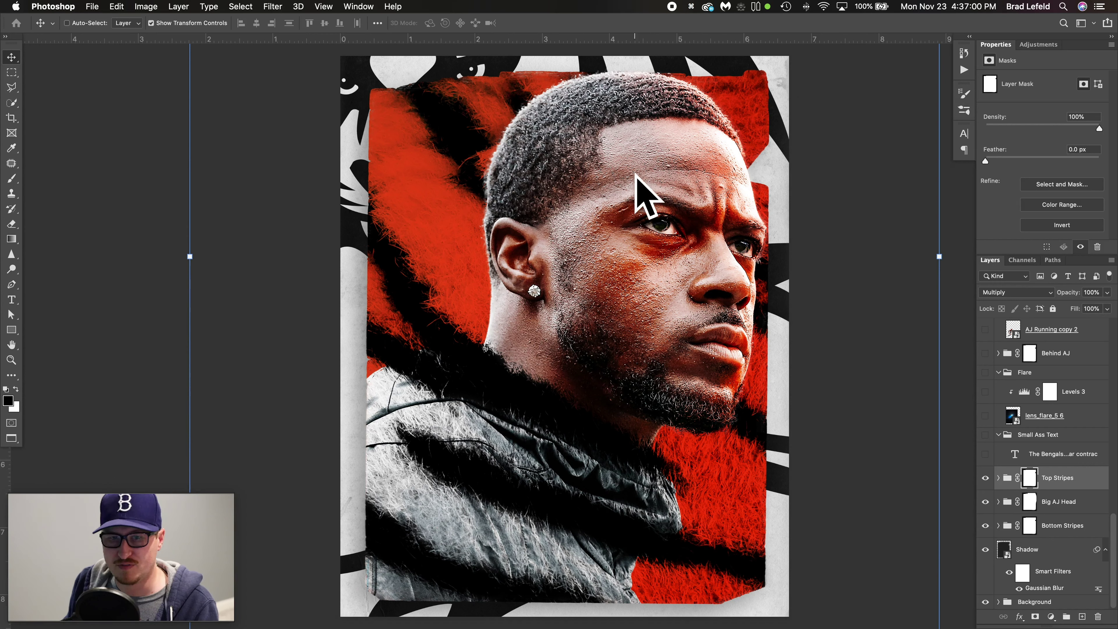
Expand the Behind AJ group, show the AJ Running copy 2 layer and open its smart object contents.
scroll(1039, 483, up, 3)
scroll(1040, 483, up, 5)
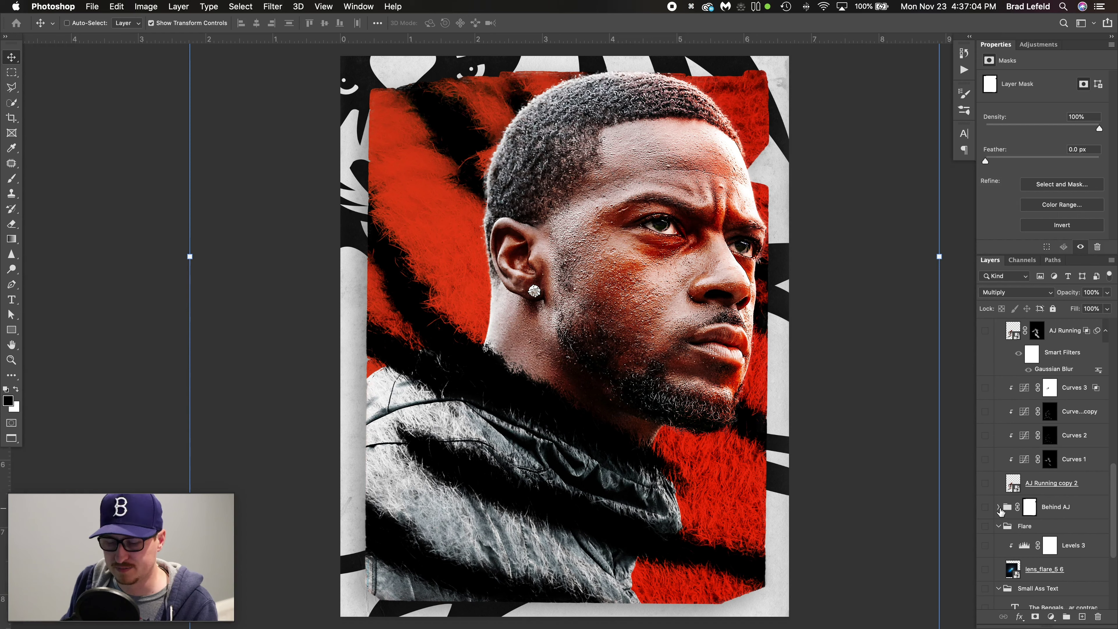
click(998, 507)
click(986, 483)
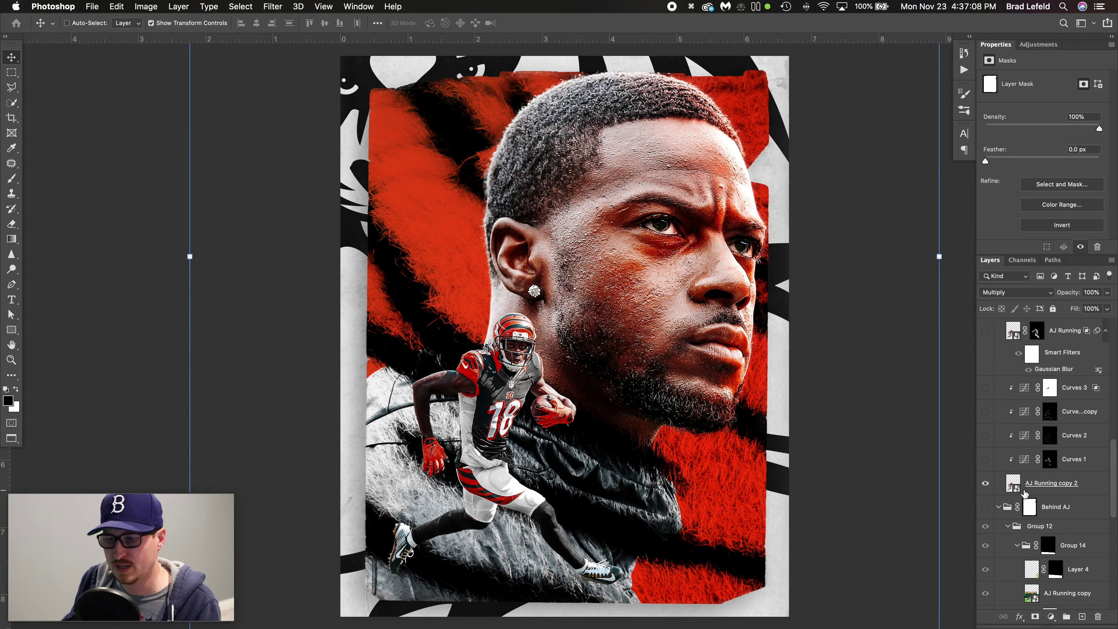
double_click(1013, 484)
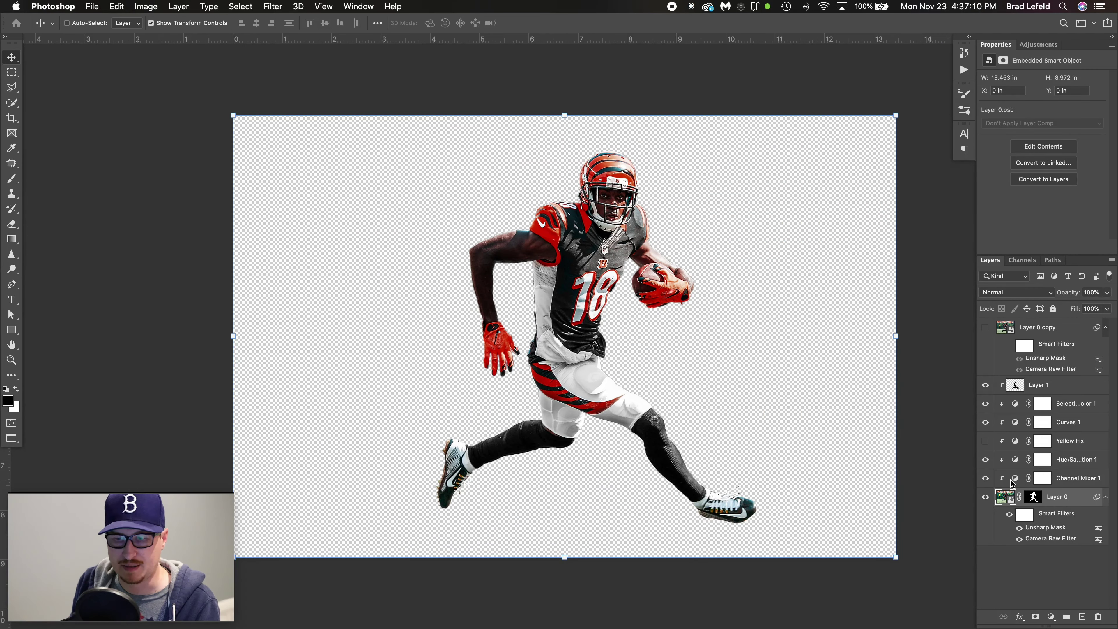
Delete the hidden Layer 0 copy and, after comparing the player with it on and off, the Yellow Fix adjustment.
key(Delete)
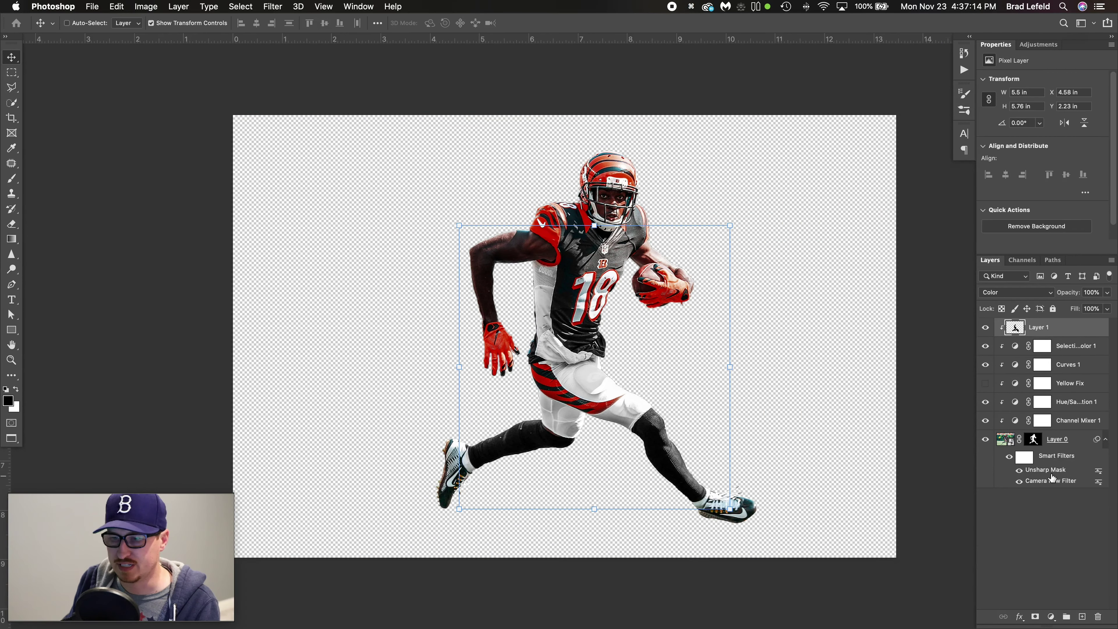
click(1068, 390)
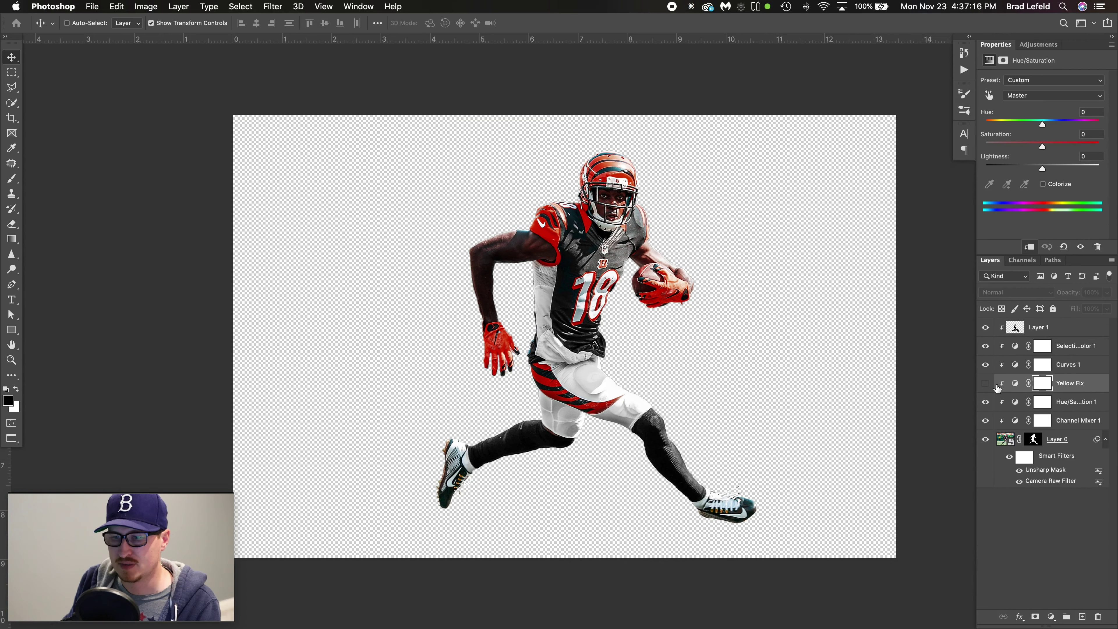
click(987, 385)
click(988, 386)
click(987, 385)
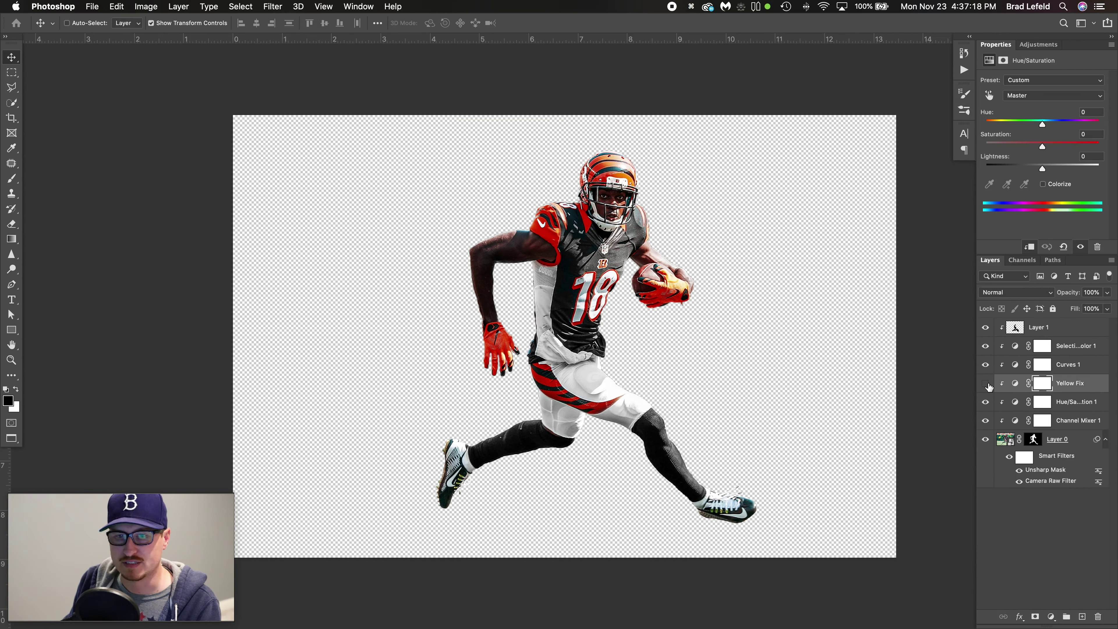
key(Delete)
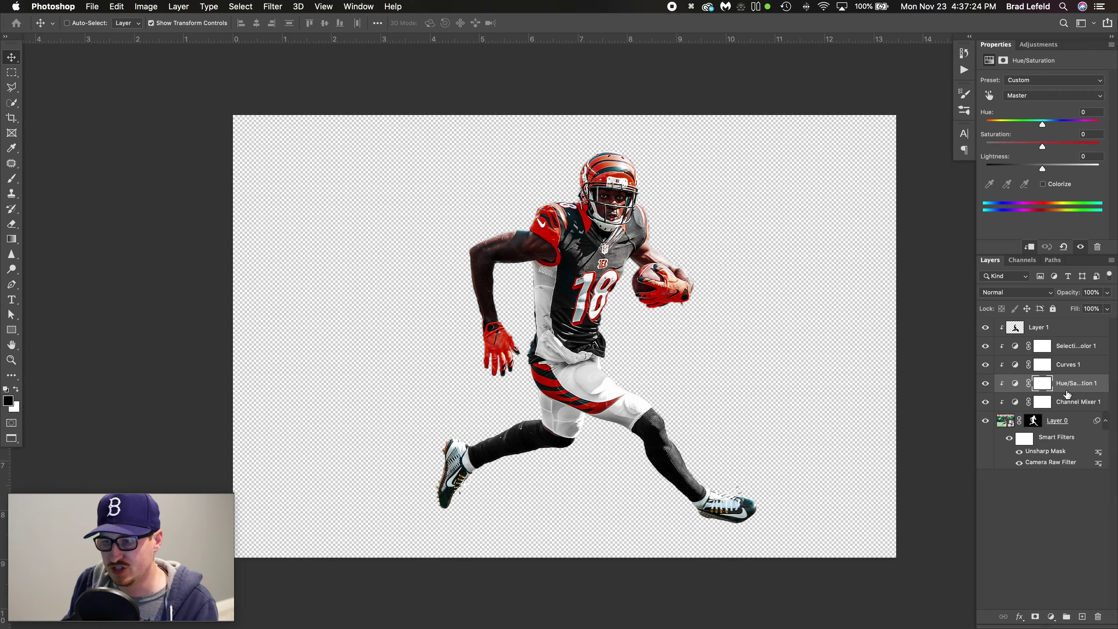
Hide Layer 1 and the Selective Color adjustment, and compare the player with Curves 1 off and on, leaving Curves 1 shown.
click(986, 365)
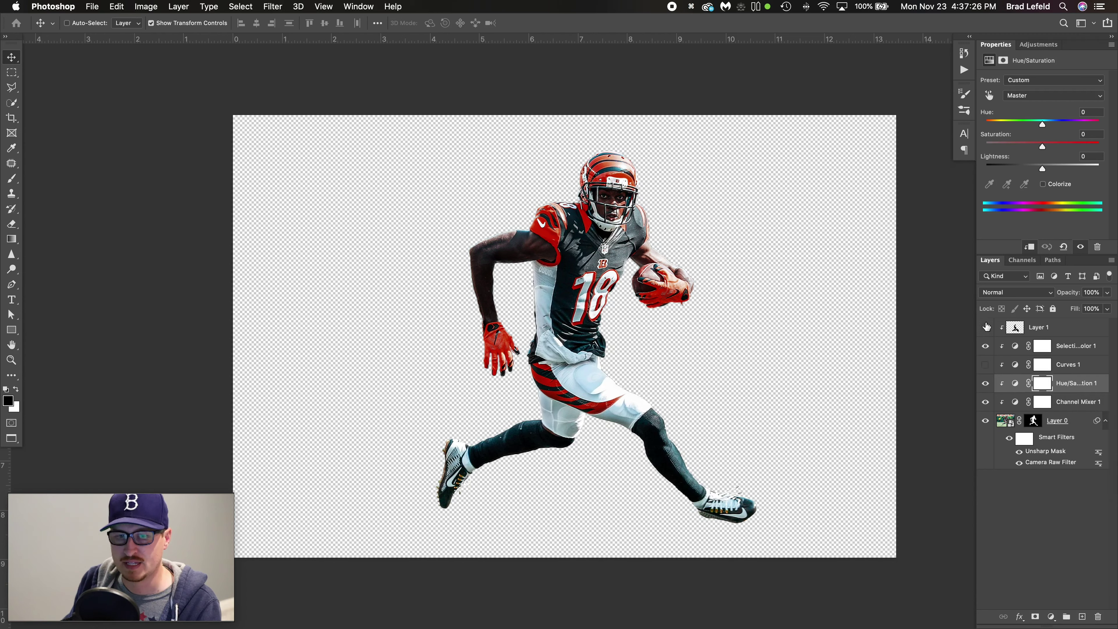
click(1066, 366)
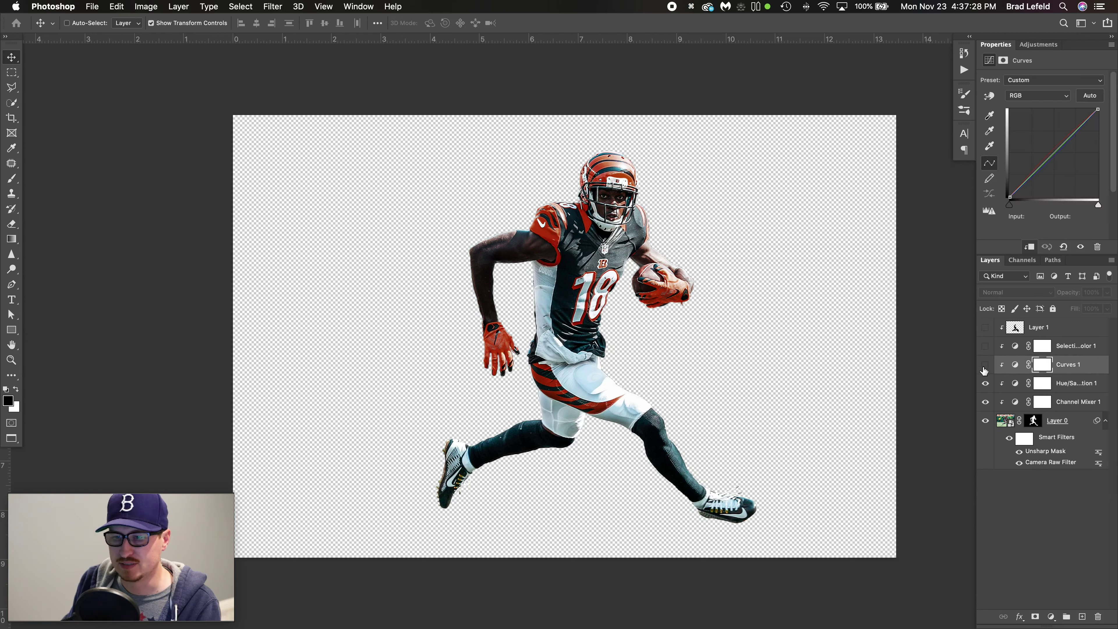
click(984, 367)
click(984, 366)
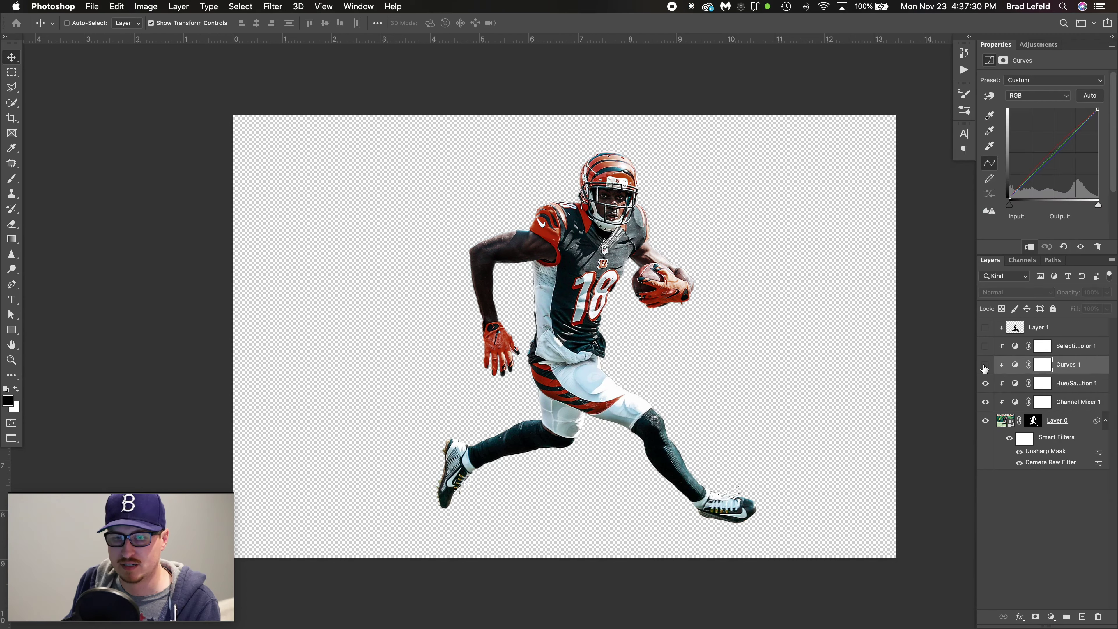
click(984, 367)
Try gray-point samples on the white pants and dark sock in Curves 1, compare the adjustment off and on, and undo the sampling.
click(989, 131)
scroll(572, 370, up, 4)
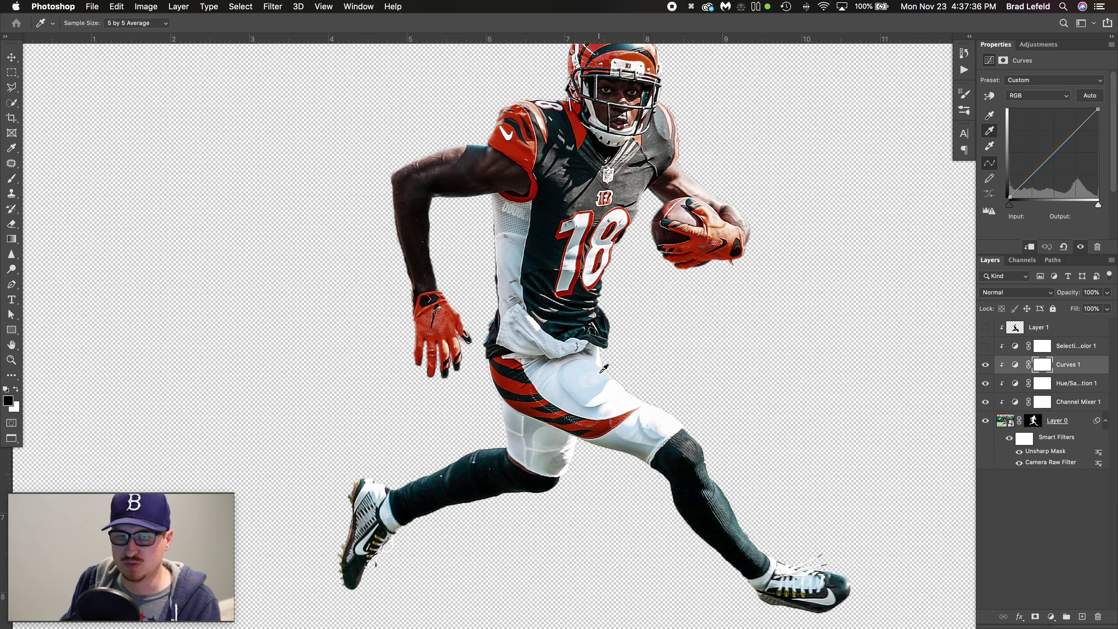
click(561, 367)
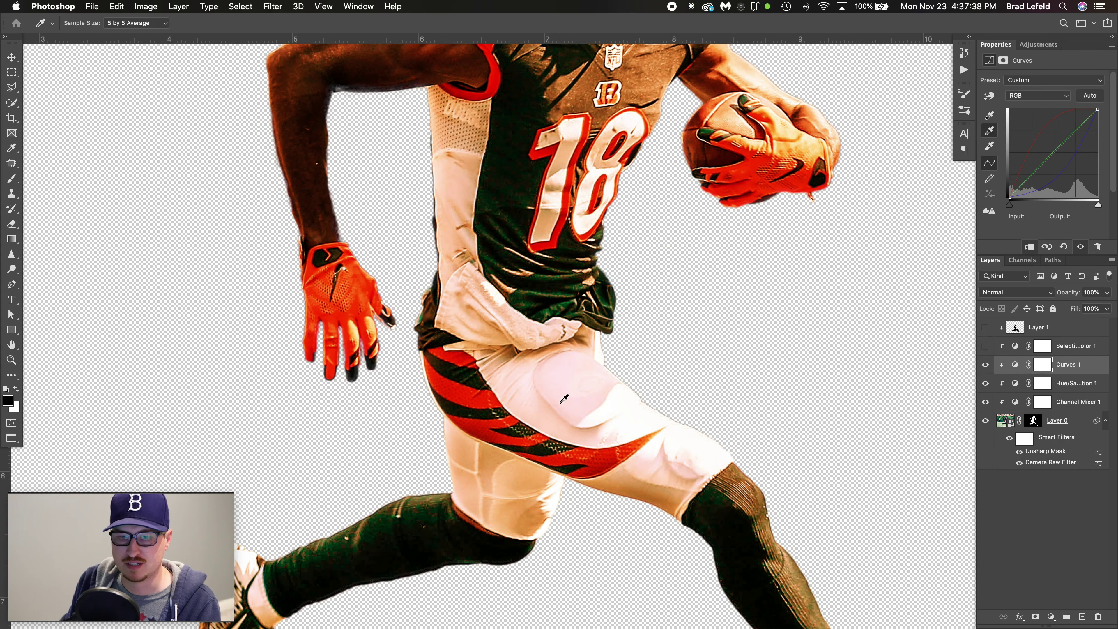
click(589, 419)
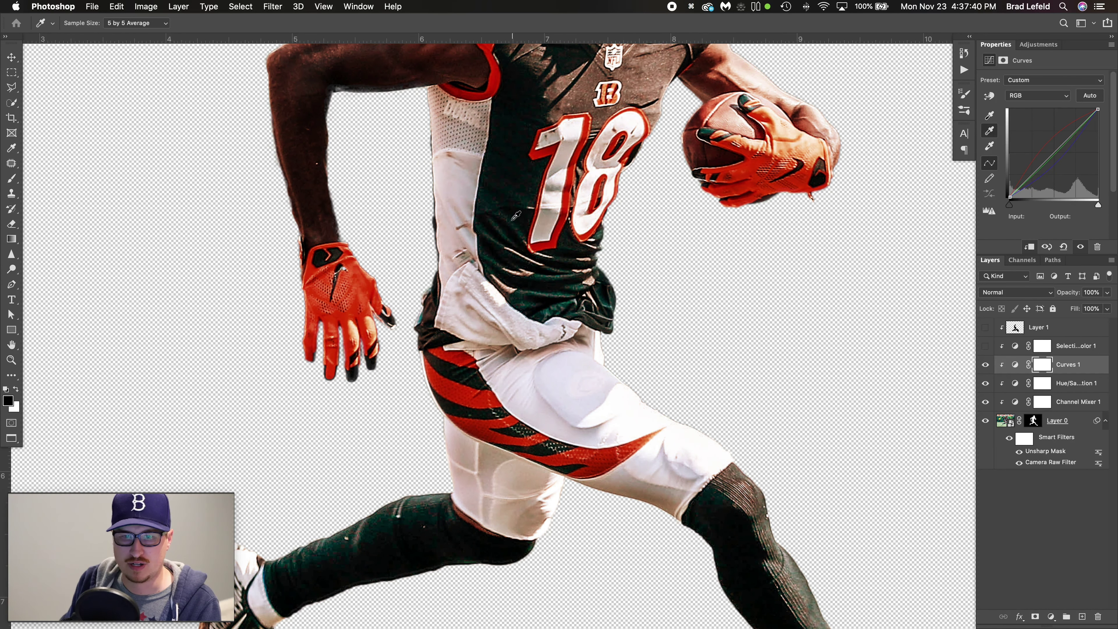
click(430, 514)
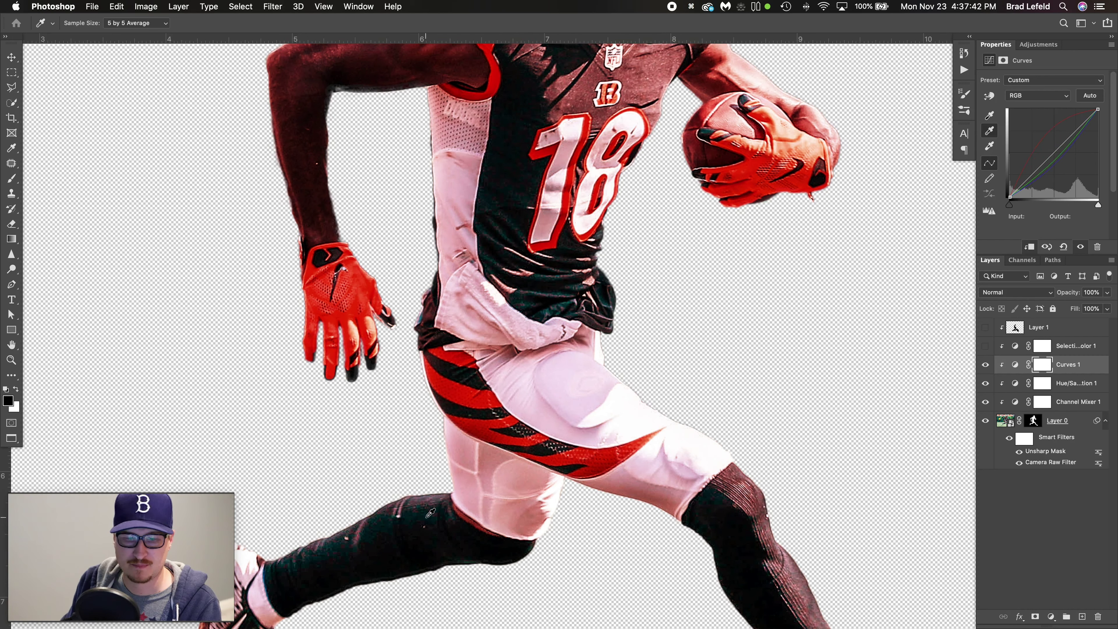
click(423, 495)
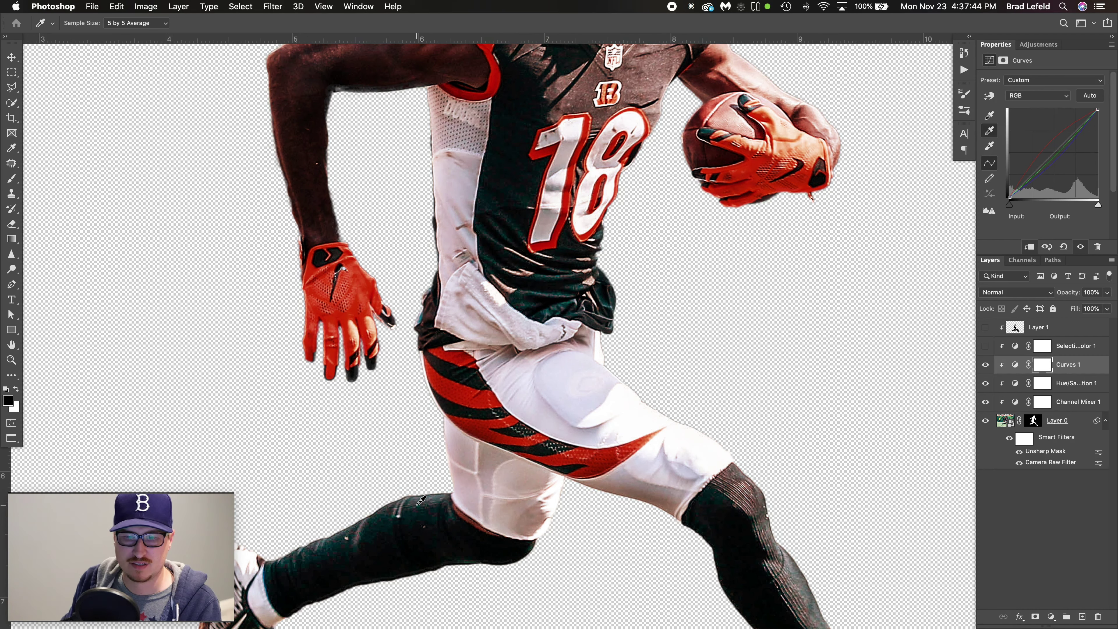
click(985, 365)
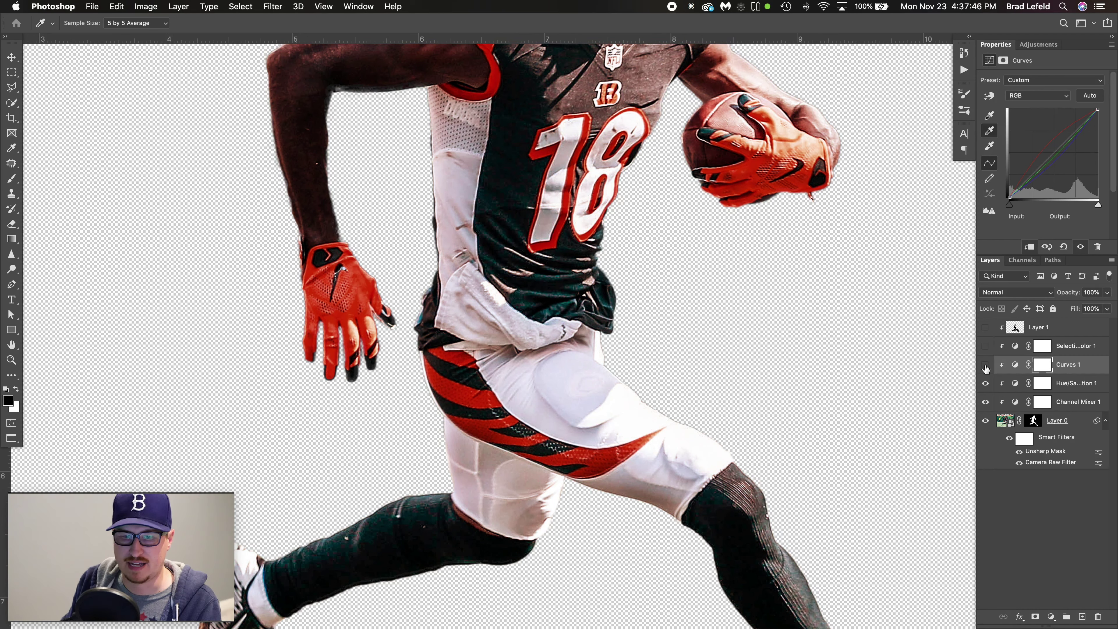
click(985, 366)
key(super+z)
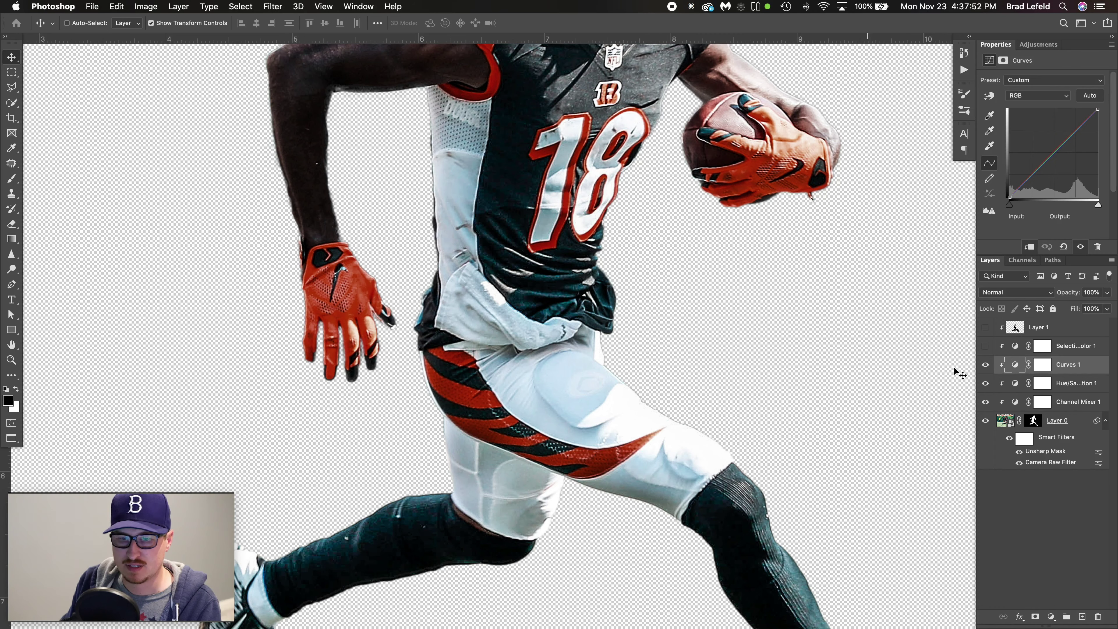
Sample gray points for Curves 1 on the jersey and pants, finishing on the gray jersey chest, and compare the adjustment off and on.
click(991, 131)
click(649, 113)
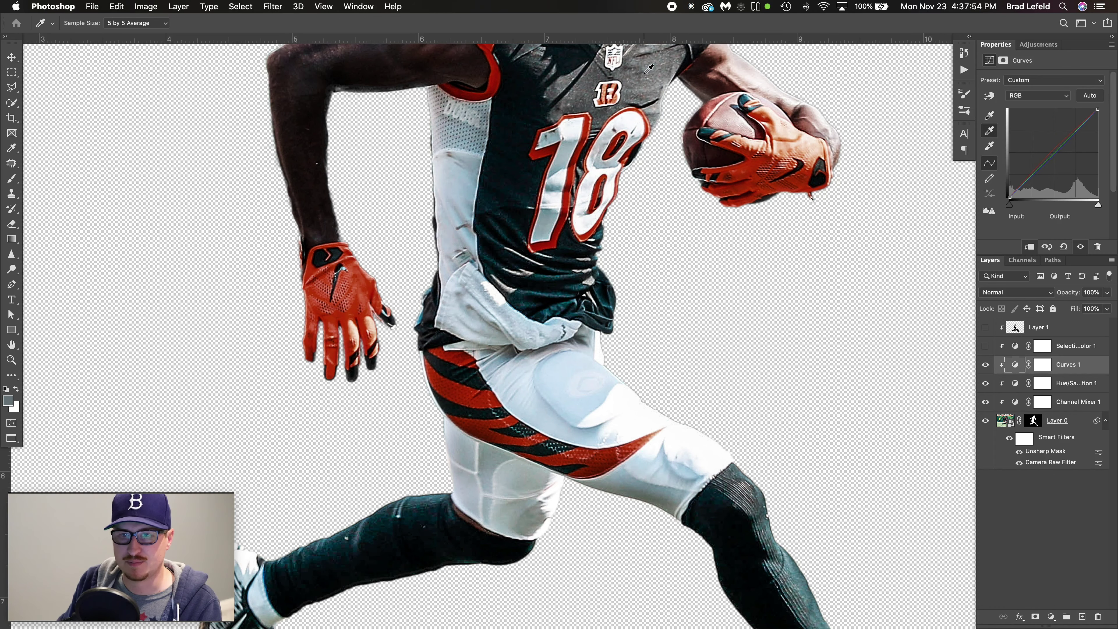
drag(651, 131, 706, 291)
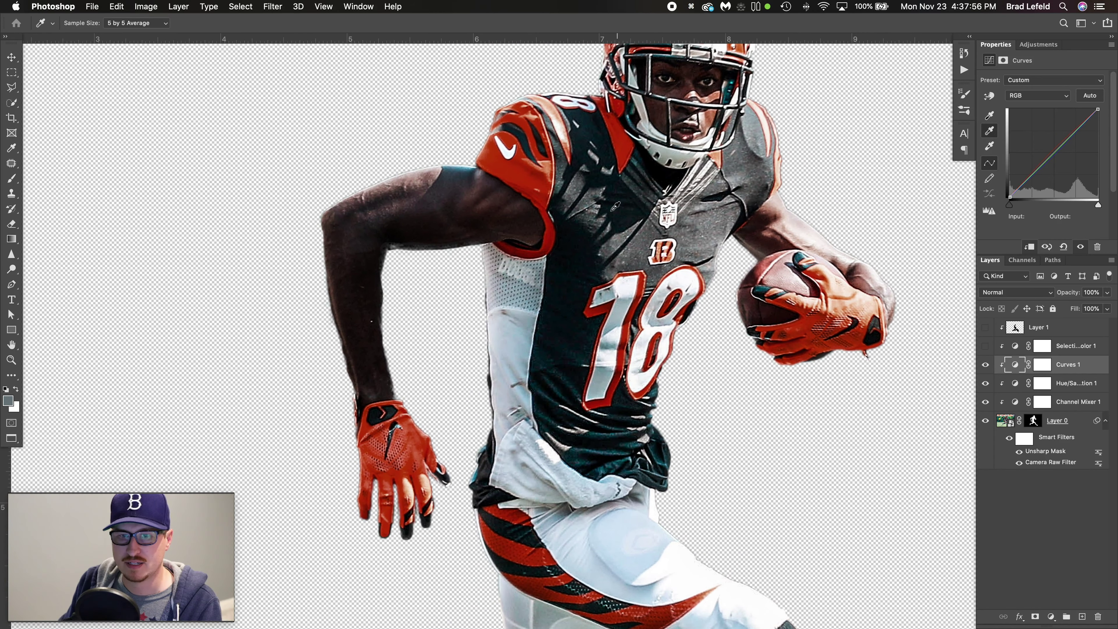
click(587, 193)
click(634, 542)
key(super+minus)
key(super+minus)
drag(591, 312, 592, 323)
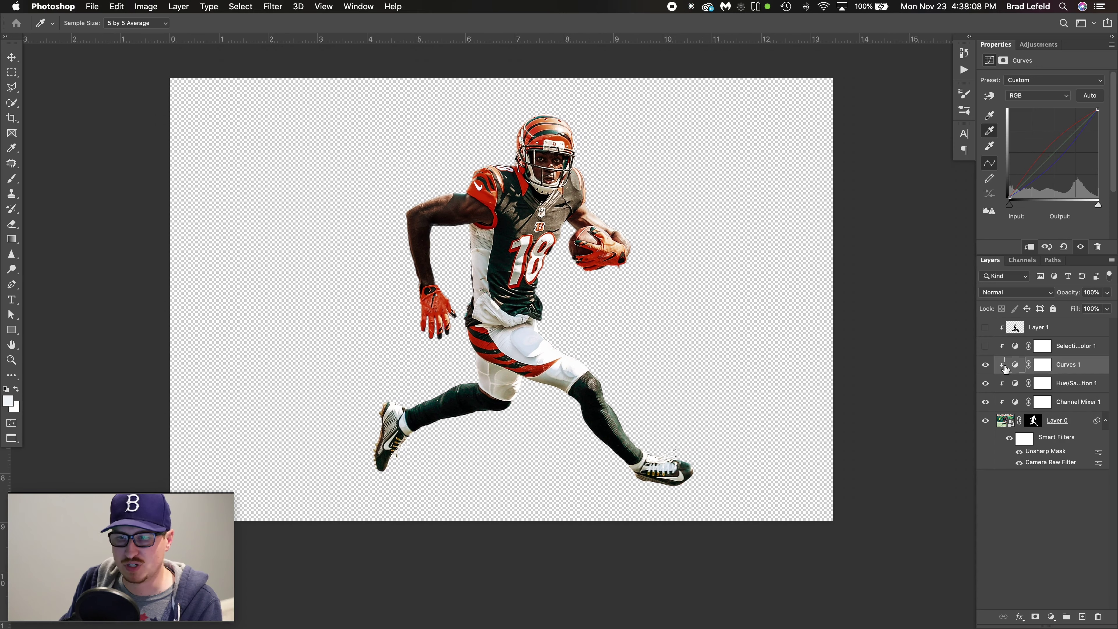
click(986, 366)
click(986, 366)
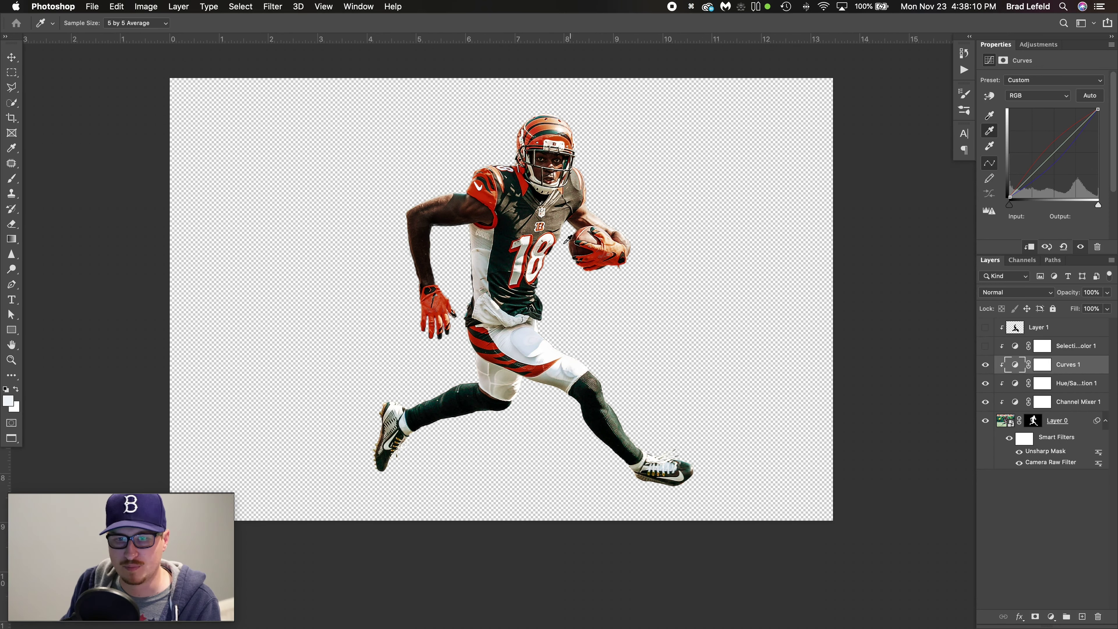
click(556, 220)
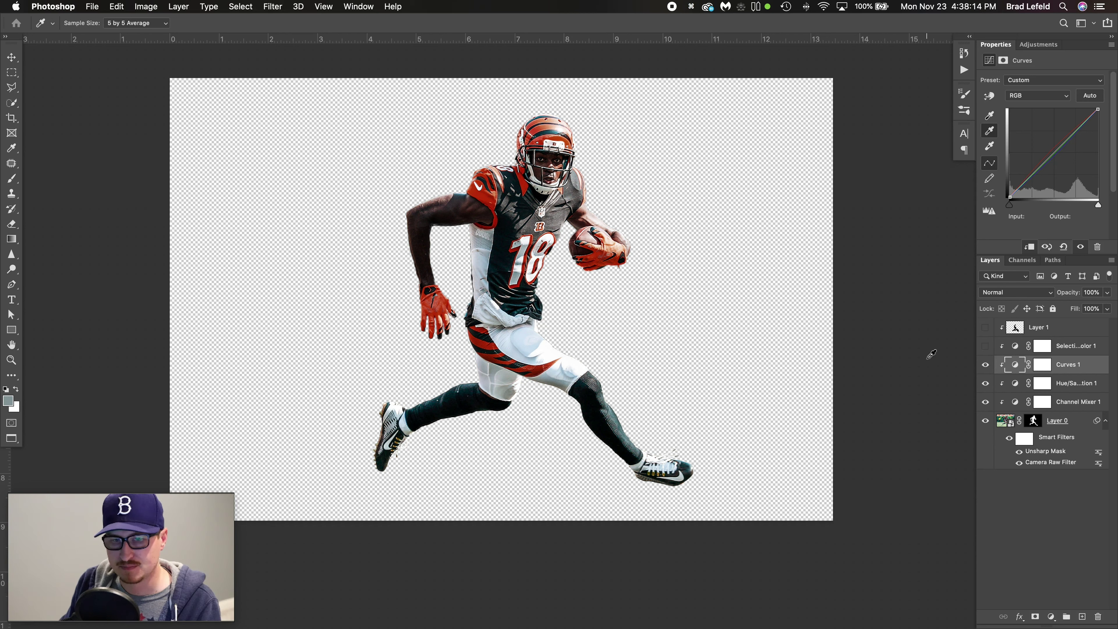
click(985, 365)
click(986, 366)
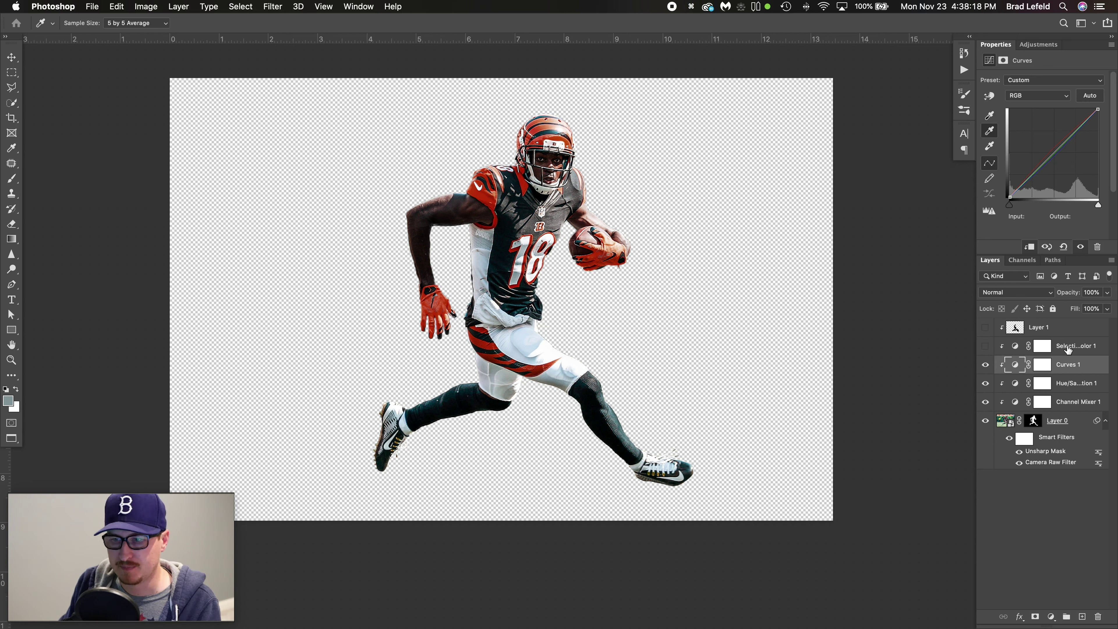
Show the Selective Color 1 adjustment and compare the reds on the helmet, jersey and gloves with it off and on, leaving it shown.
click(1069, 347)
key(v)
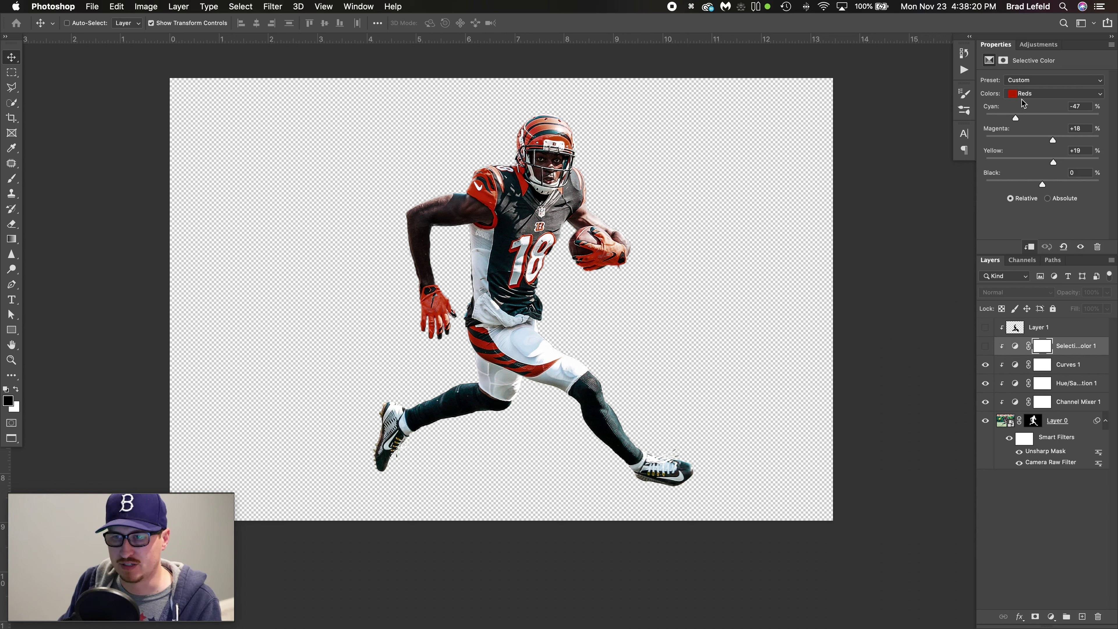
click(987, 347)
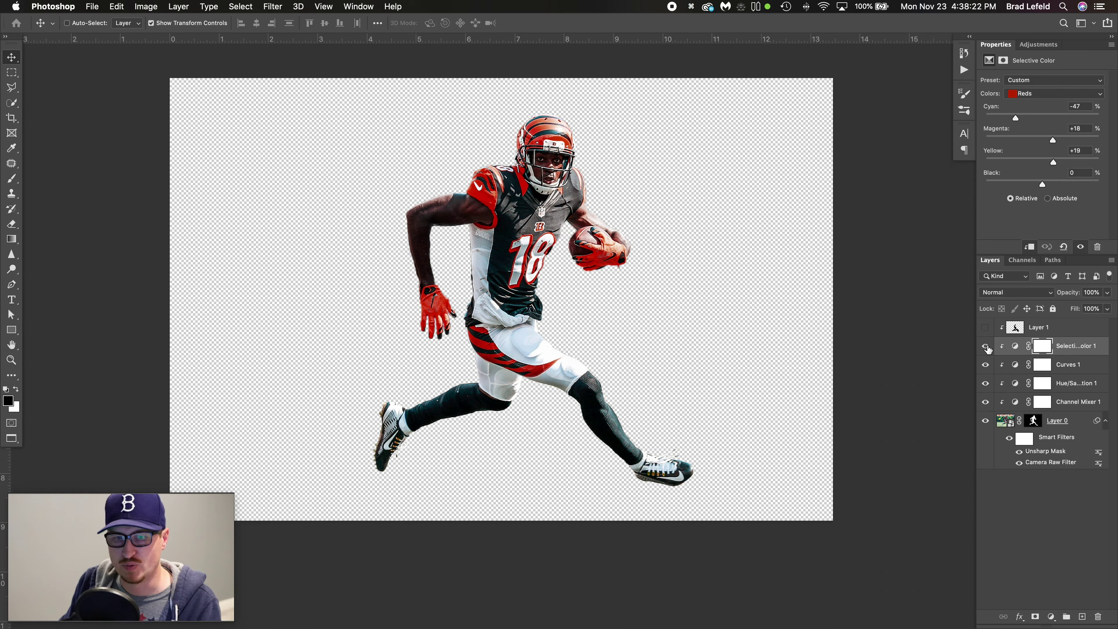
click(987, 347)
click(987, 347)
click(987, 347)
click(986, 347)
key(z)
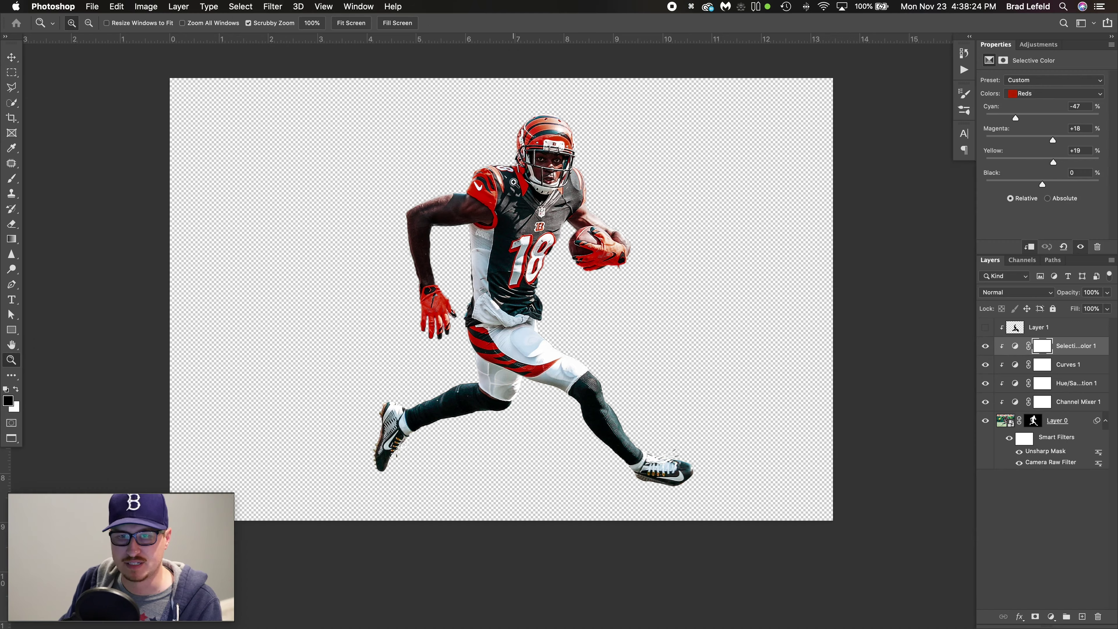
drag(539, 199, 572, 189)
click(985, 347)
click(985, 347)
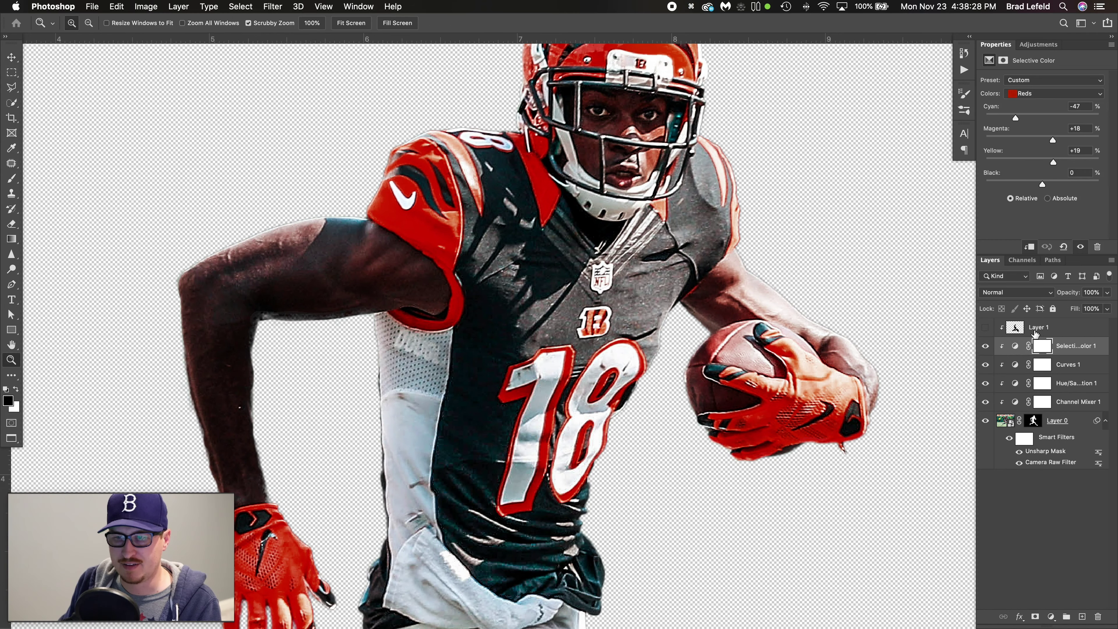
Show the Color-blended Layer 1 and examine the neutralized whites and grays across the jersey, pants and socks.
click(1035, 329)
click(986, 329)
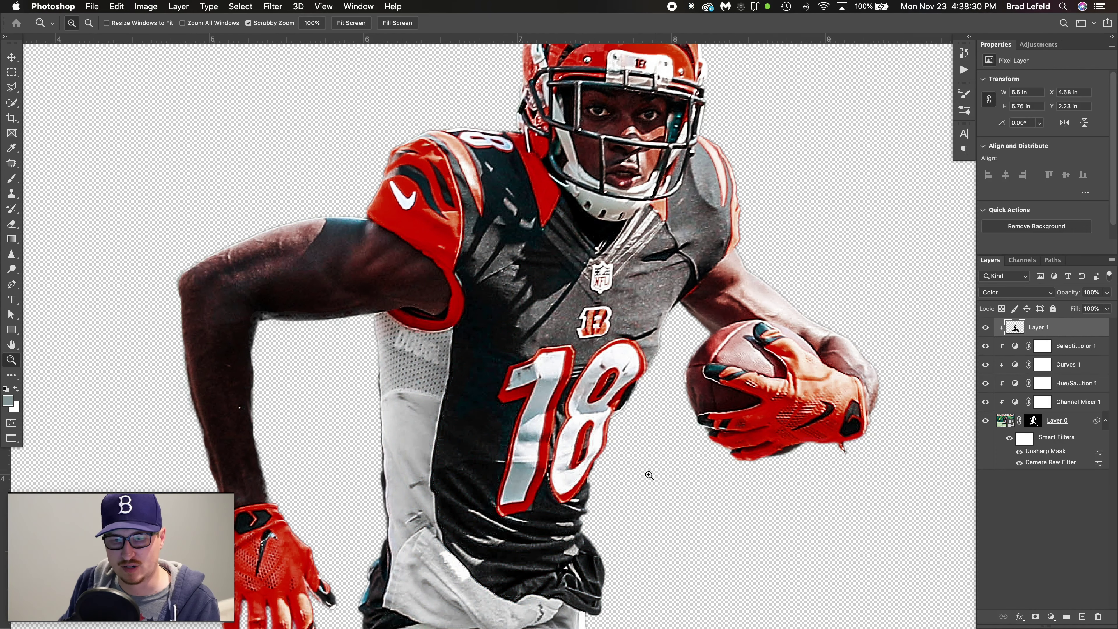
drag(651, 476, 657, 329)
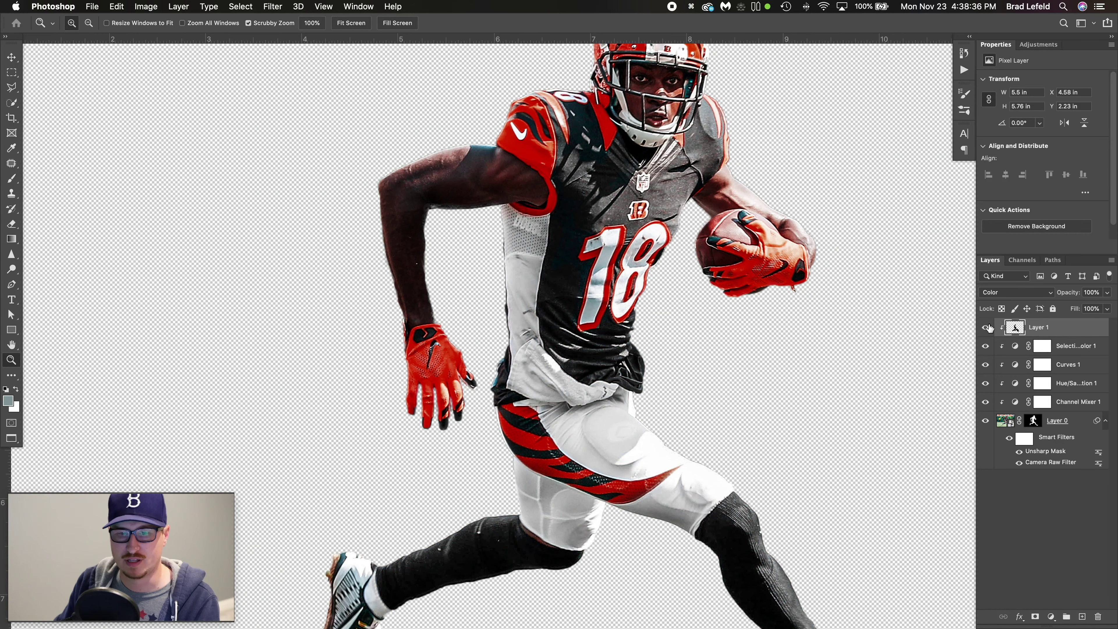
drag(834, 360, 748, 301)
alt+click(749, 301)
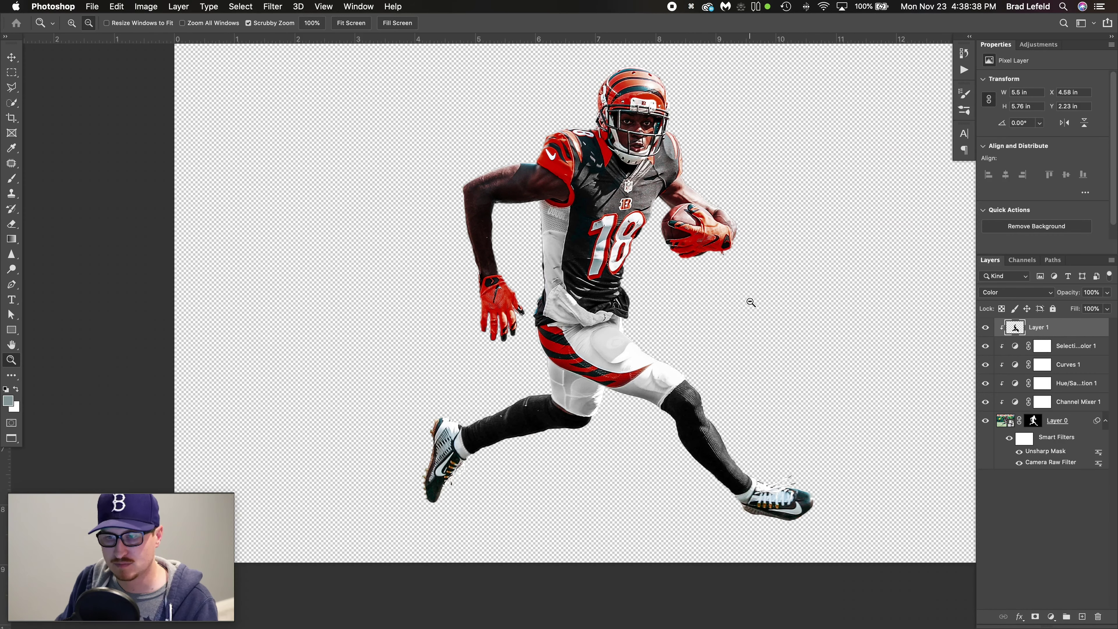
drag(753, 356, 752, 402)
Compare the player with Layer 1 off and on, leave it shown, and close the smart object with its changes saved.
click(1042, 365)
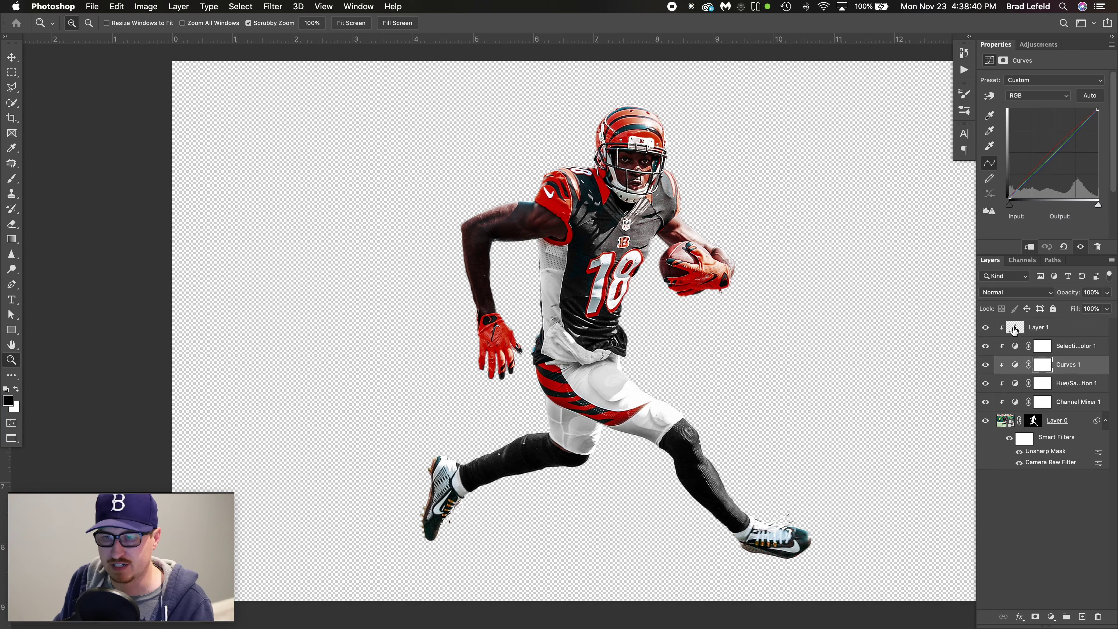
click(1014, 333)
key(v)
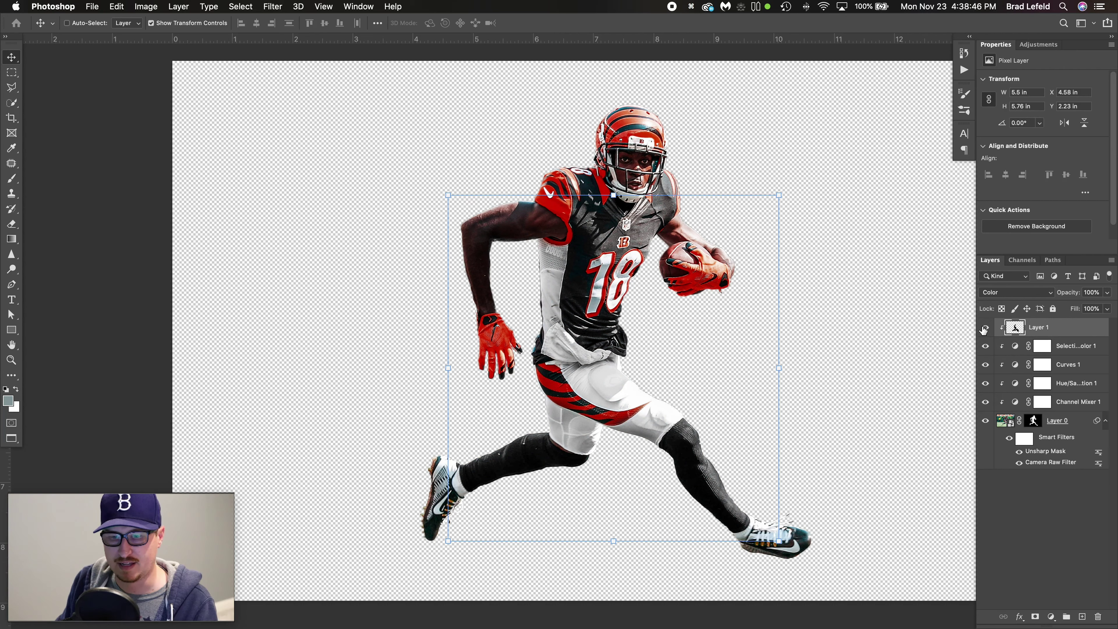
click(985, 328)
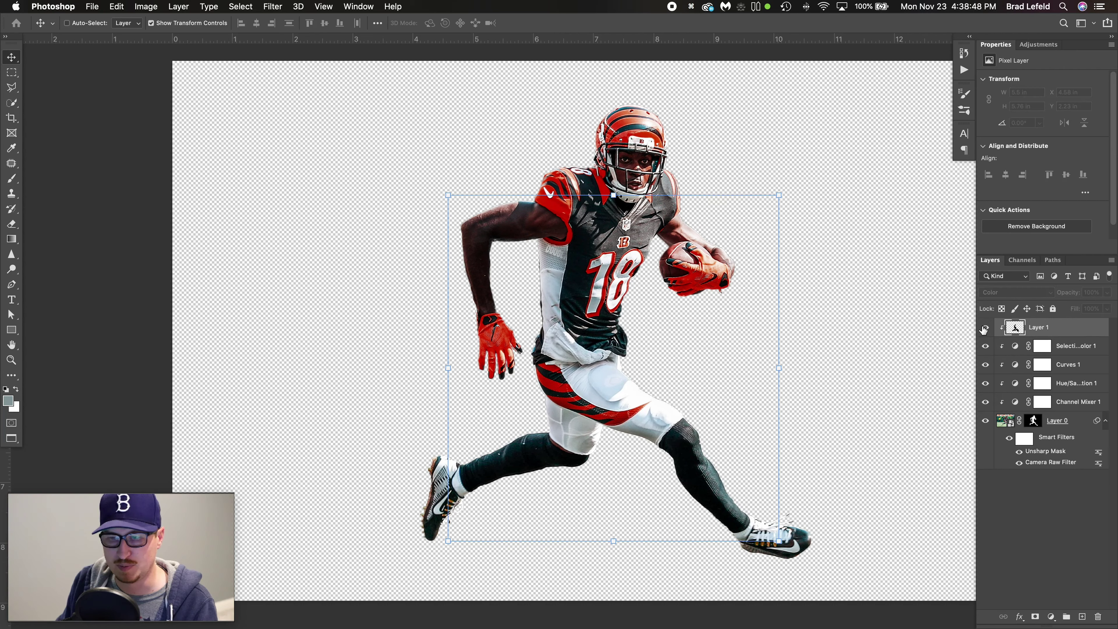
click(985, 328)
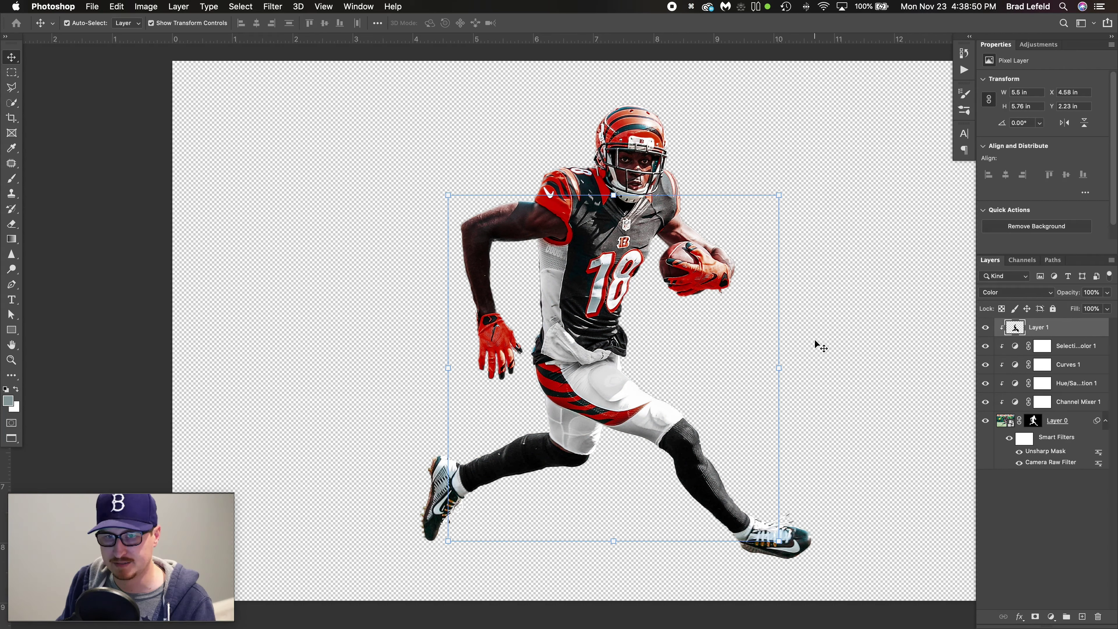
key(super+w)
key(Return)
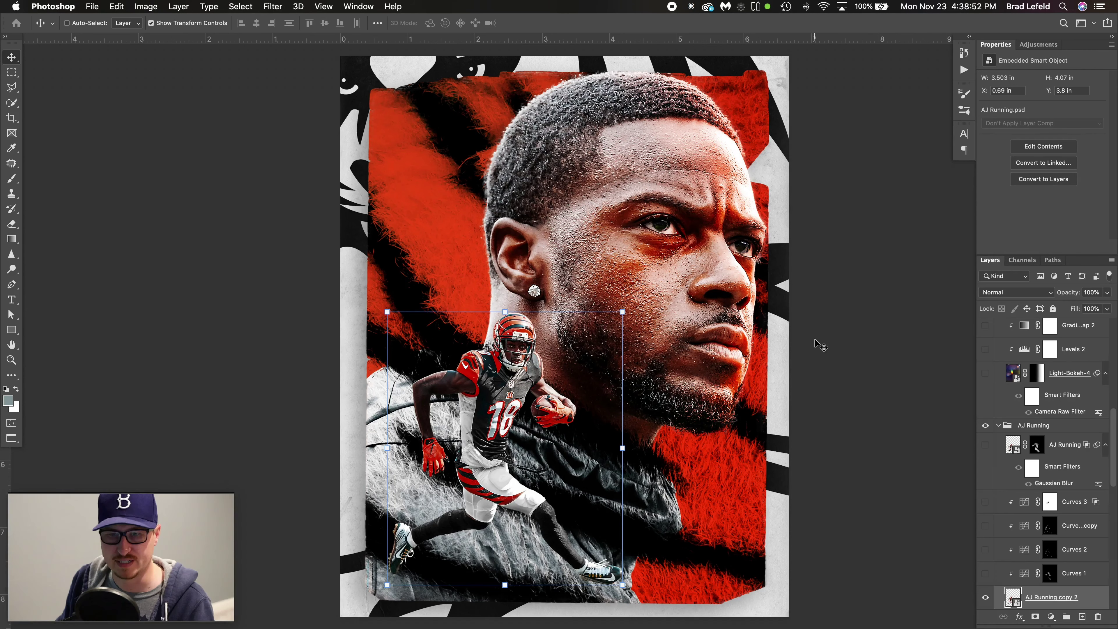
Show the Behind AJ group with only its grass layers, hiding both skyline layers and their gradient maps, and compare the grass without and with Layer 4.
scroll(1042, 459, down, 5)
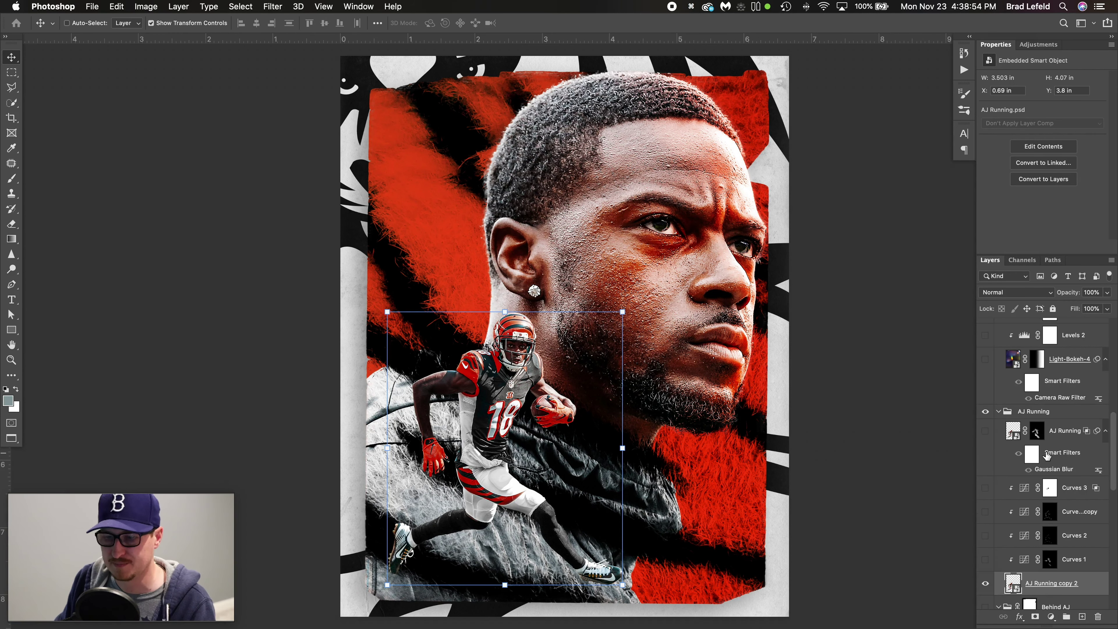
scroll(1034, 480, down, 1)
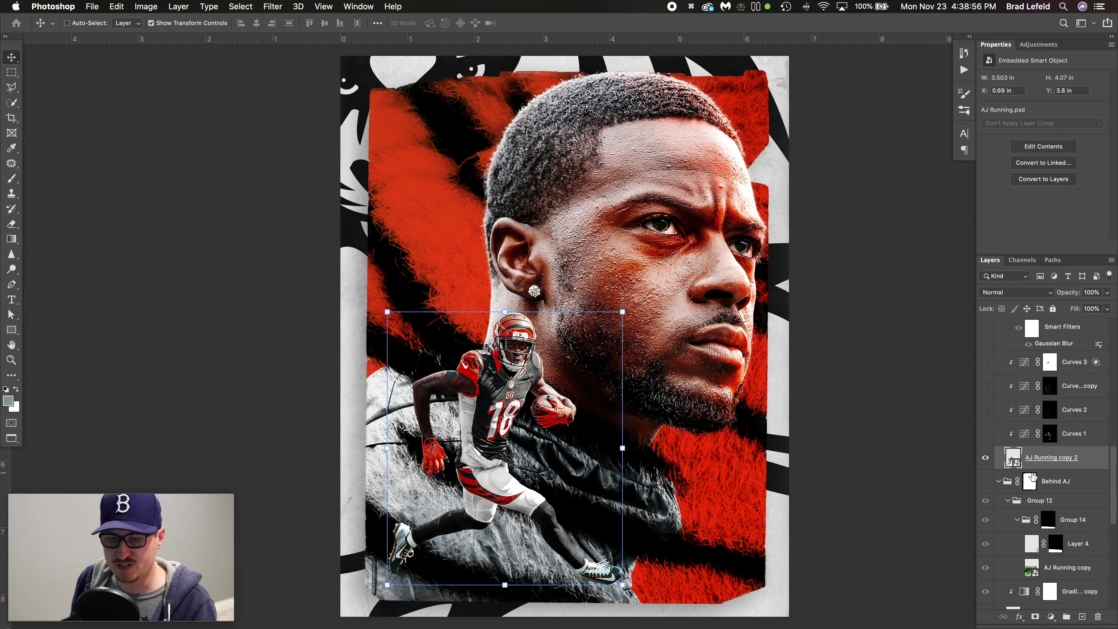
scroll(1000, 485, down, 1)
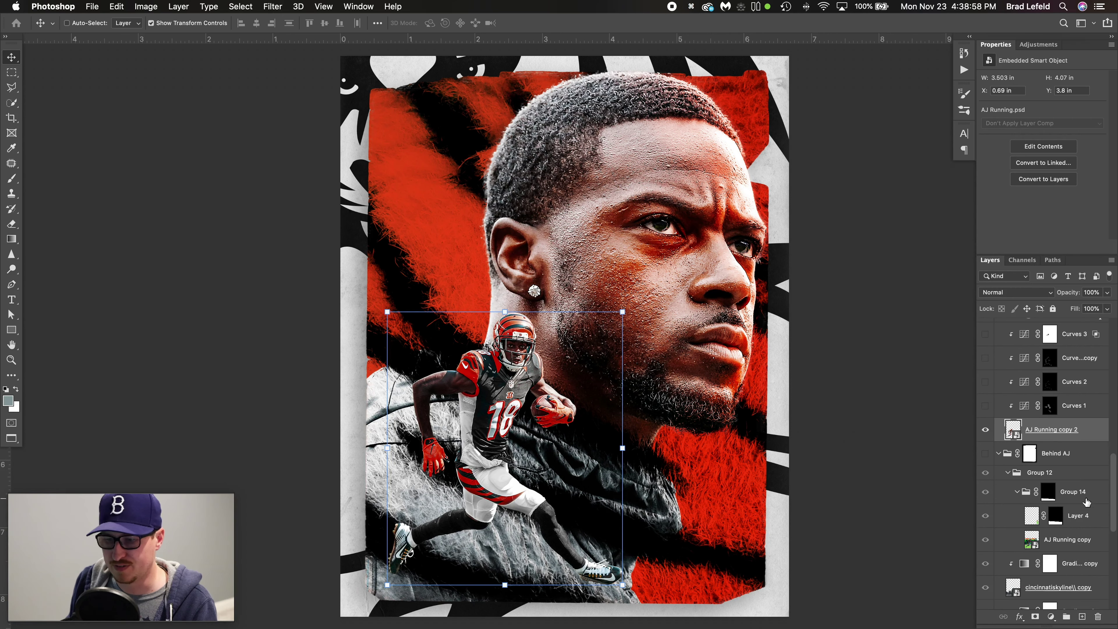
click(986, 453)
click(986, 517)
click(985, 491)
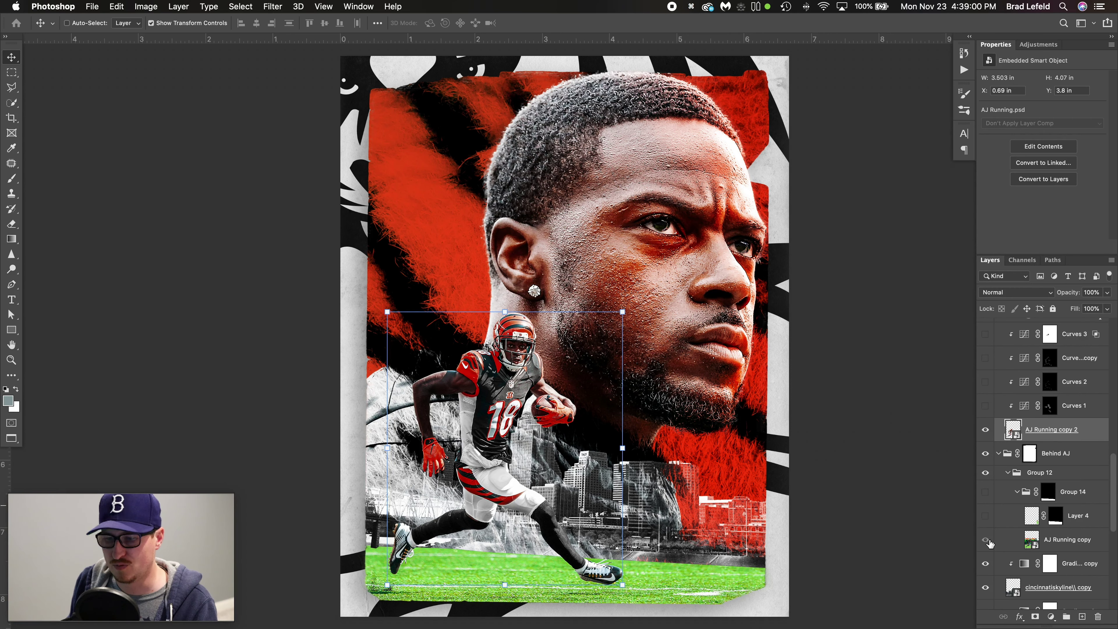
click(986, 588)
click(986, 564)
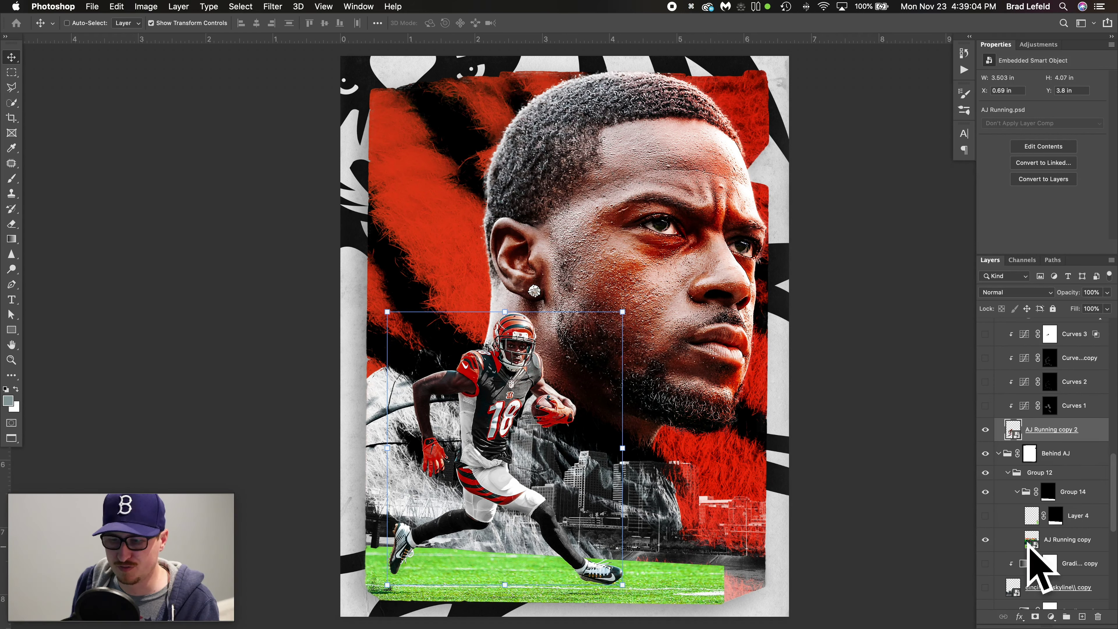
scroll(1029, 546, down, 4)
click(986, 541)
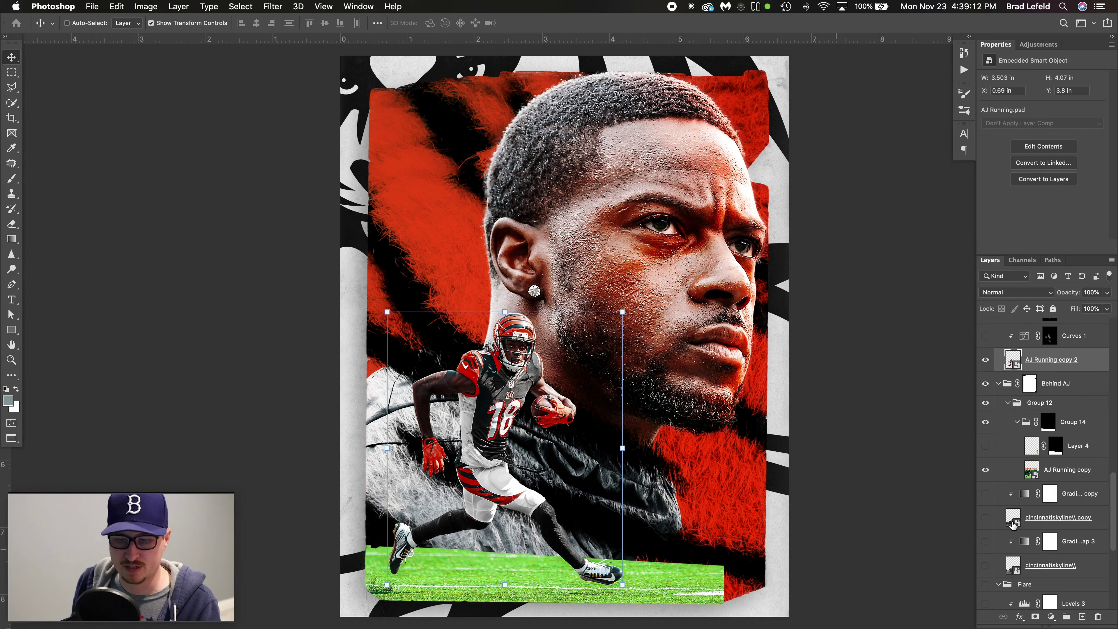
click(984, 447)
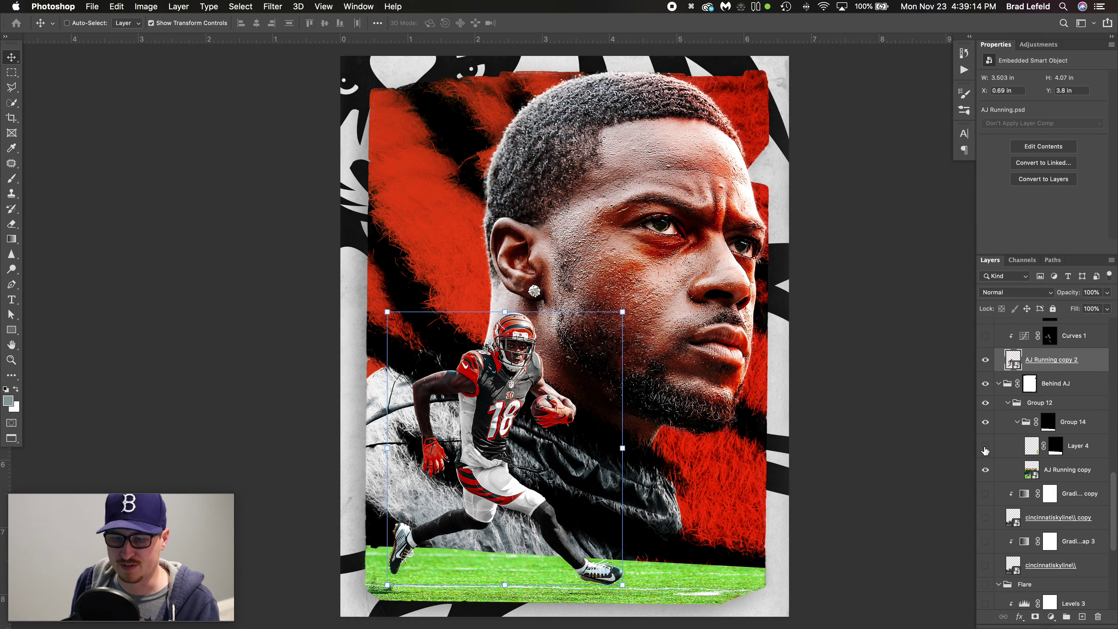
click(985, 448)
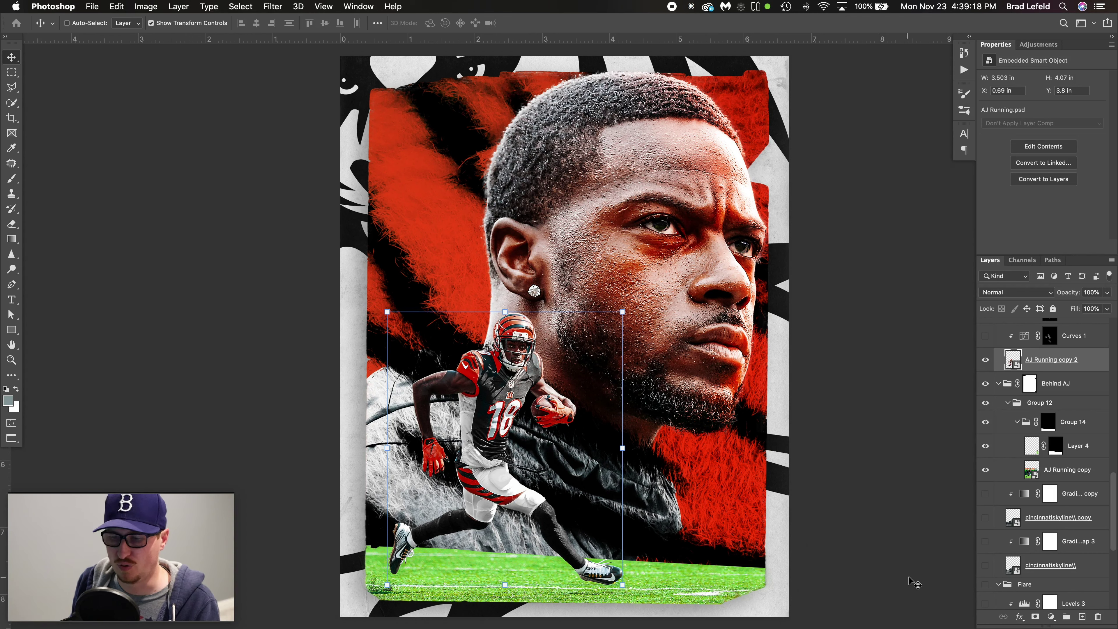
Collapse Group 12 and select the cincinnatiskyline copy layer in the Behind AJ group.
click(1038, 408)
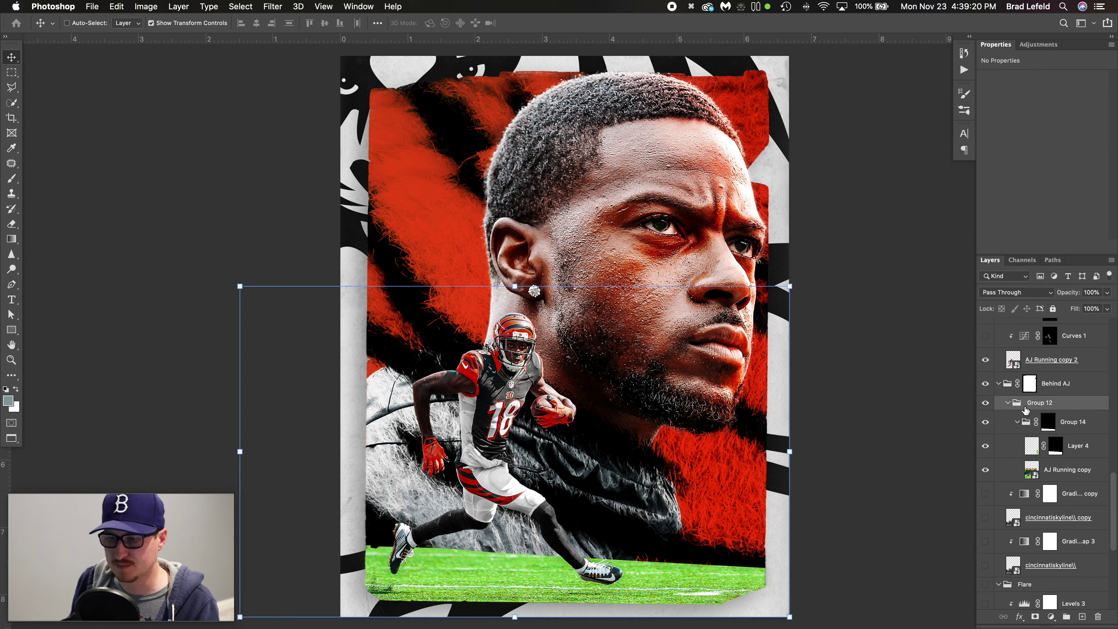
click(1008, 403)
click(1022, 454)
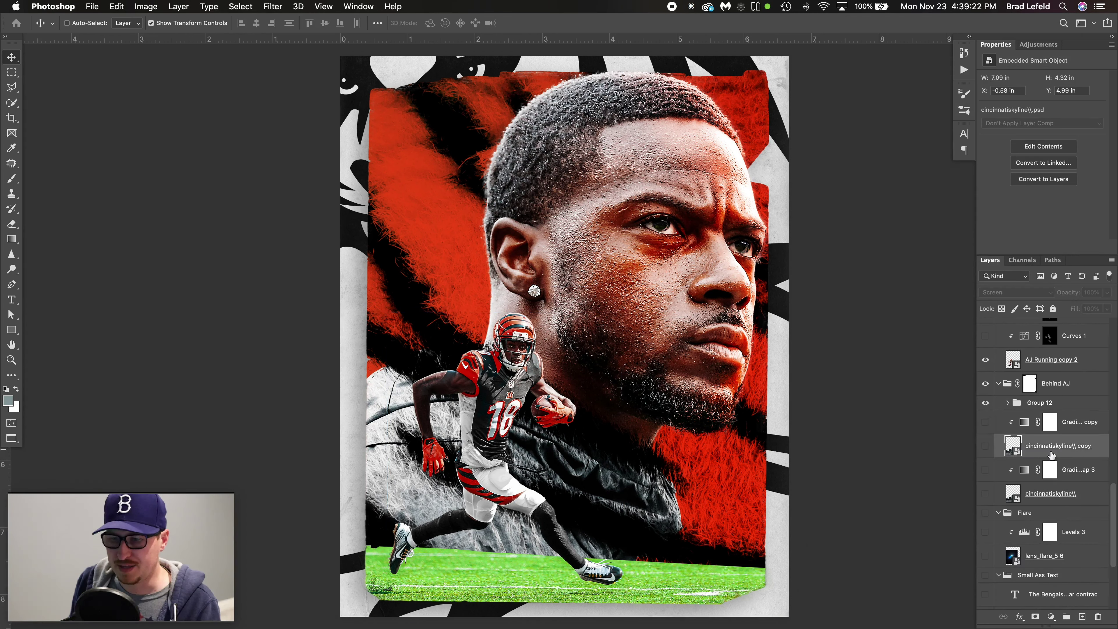
Show the cincinnatiskyline layer behind the player, then open its smart object, inspect the masked city photo and close it.
click(1036, 497)
click(990, 498)
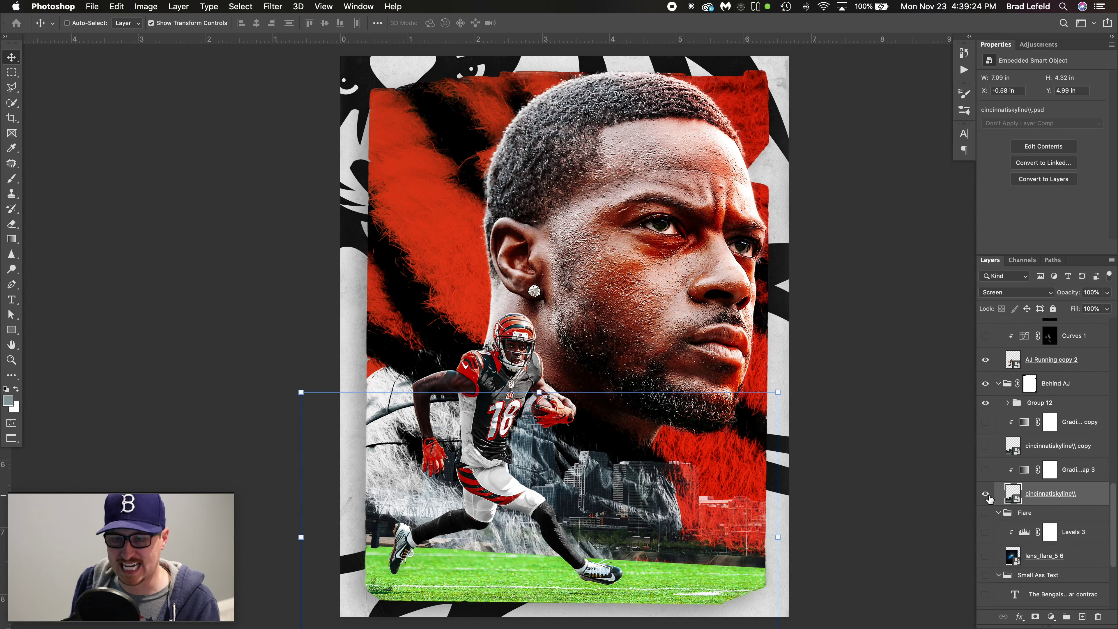
double_click(1013, 495)
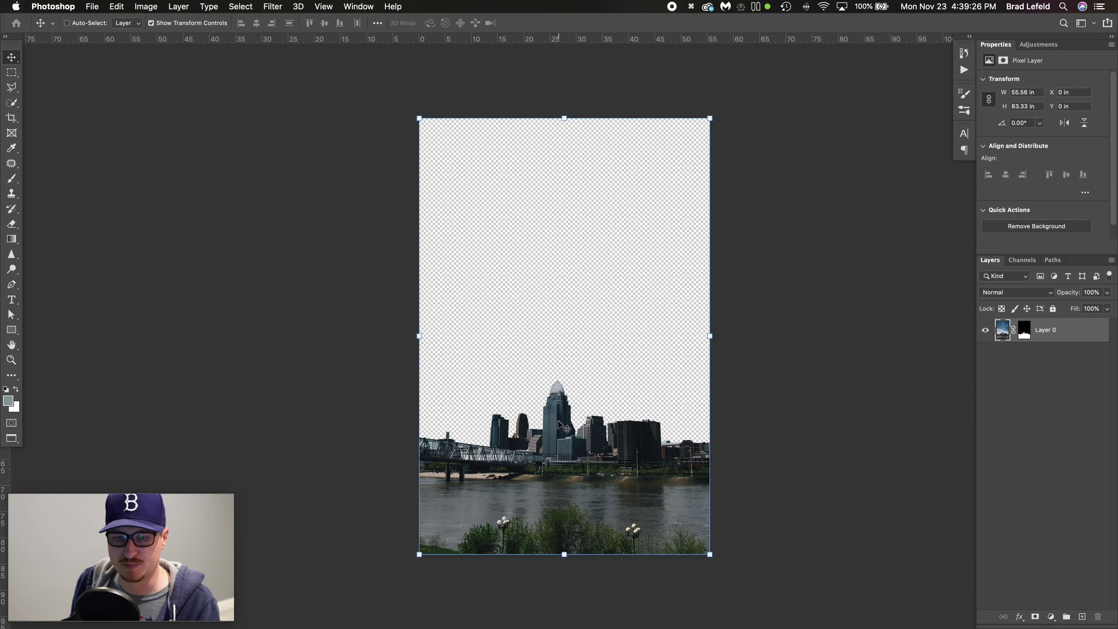
key(super+s)
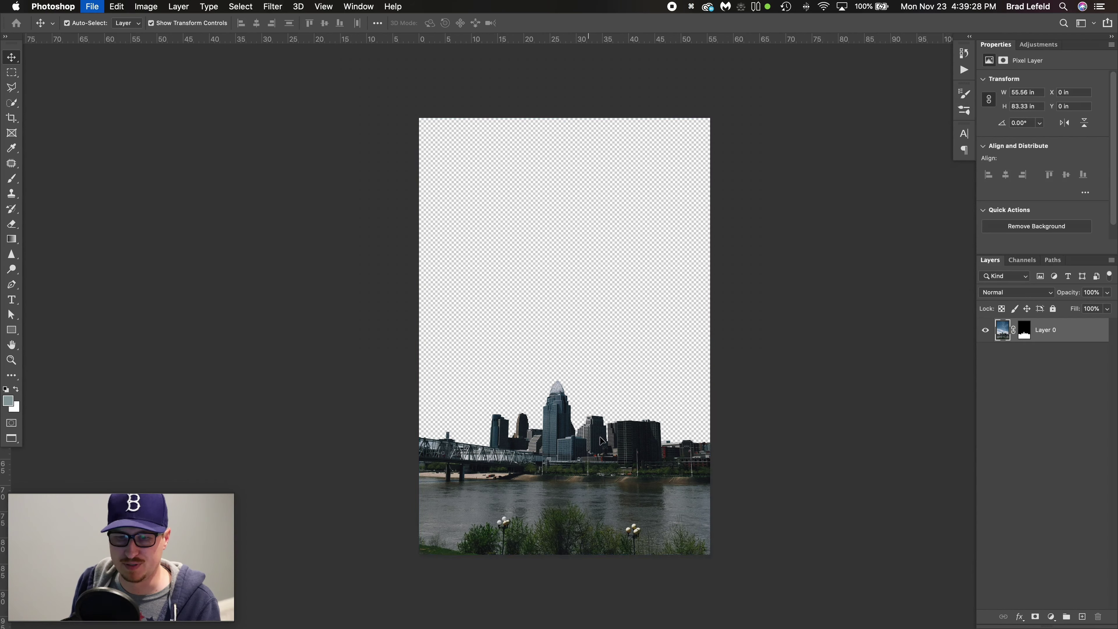
key(super+w)
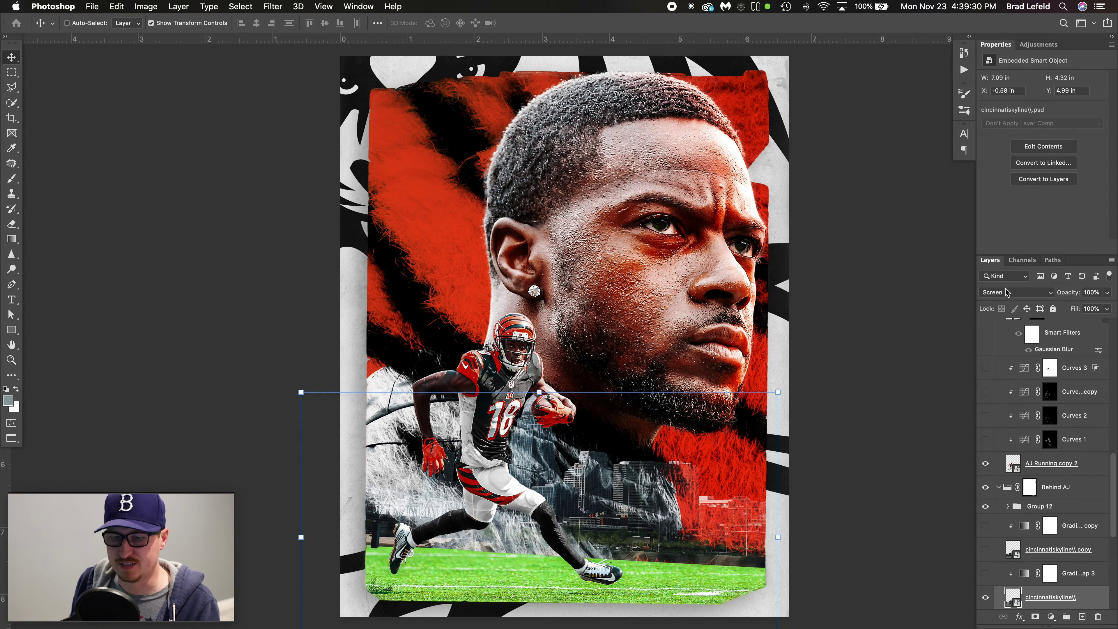
Show Gradient Map 3 on the skyline, inspect its black-to-white gradient, and show the skyline copy with its own gradient map.
click(1077, 574)
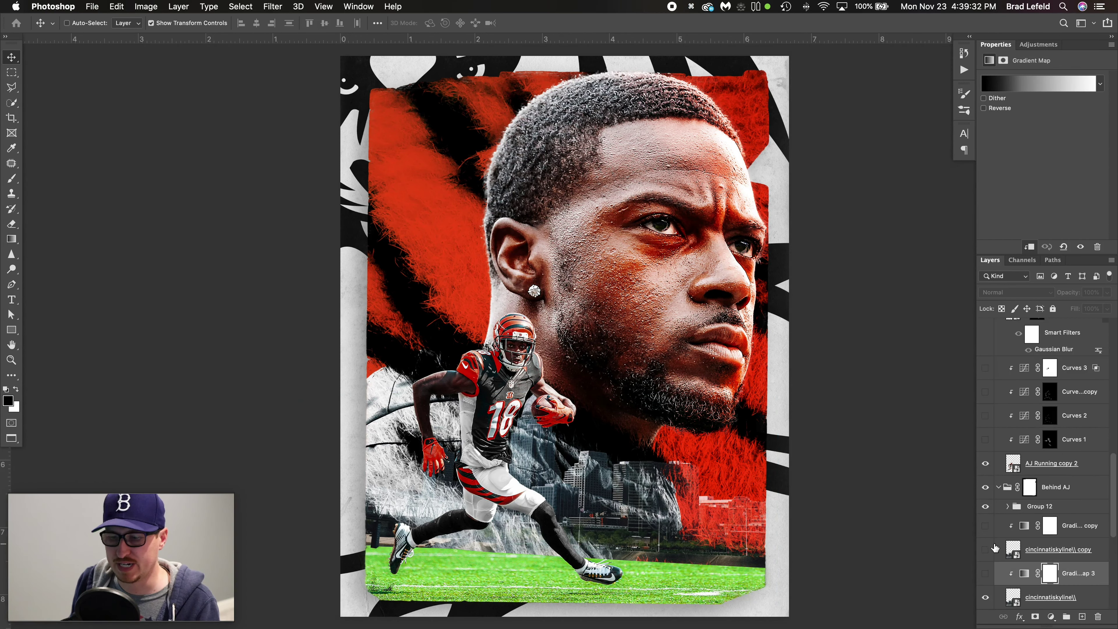
click(985, 574)
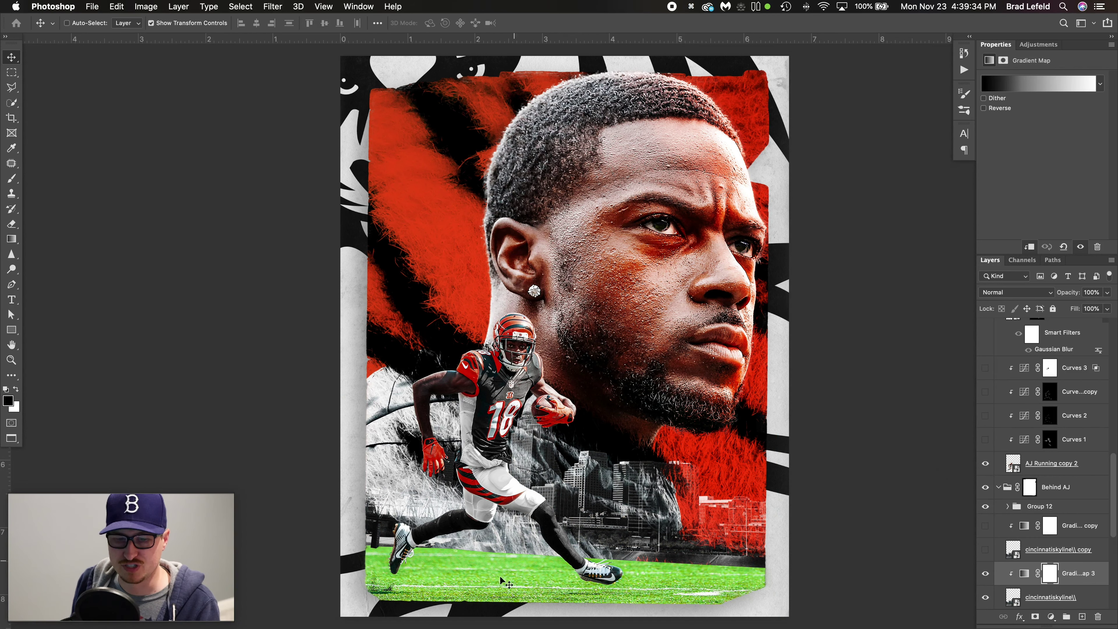
click(1030, 84)
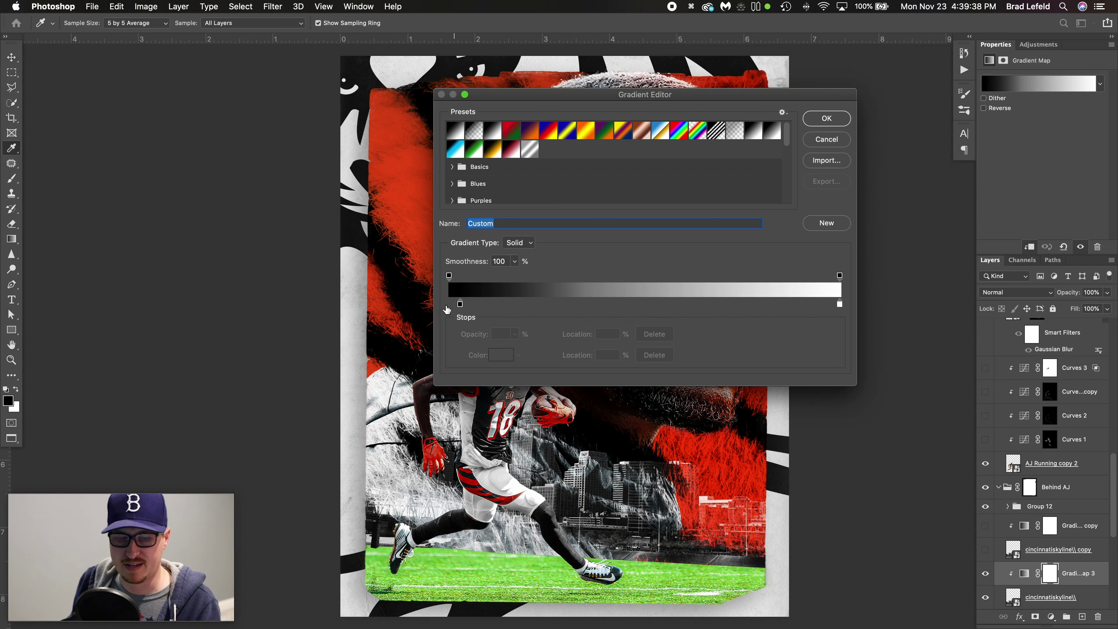
click(826, 123)
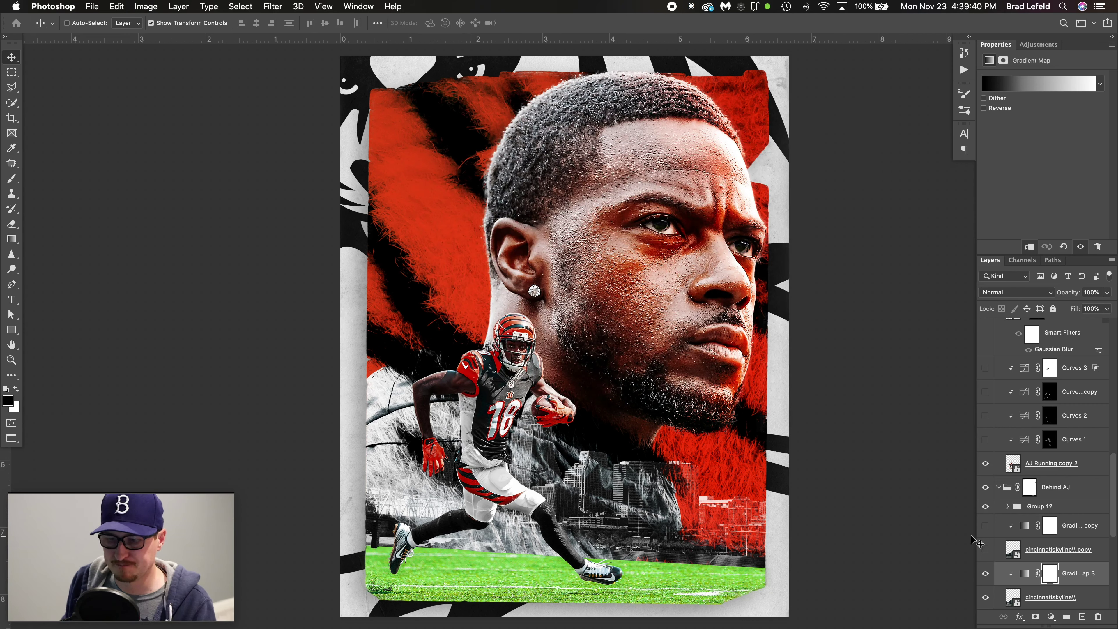
click(986, 526)
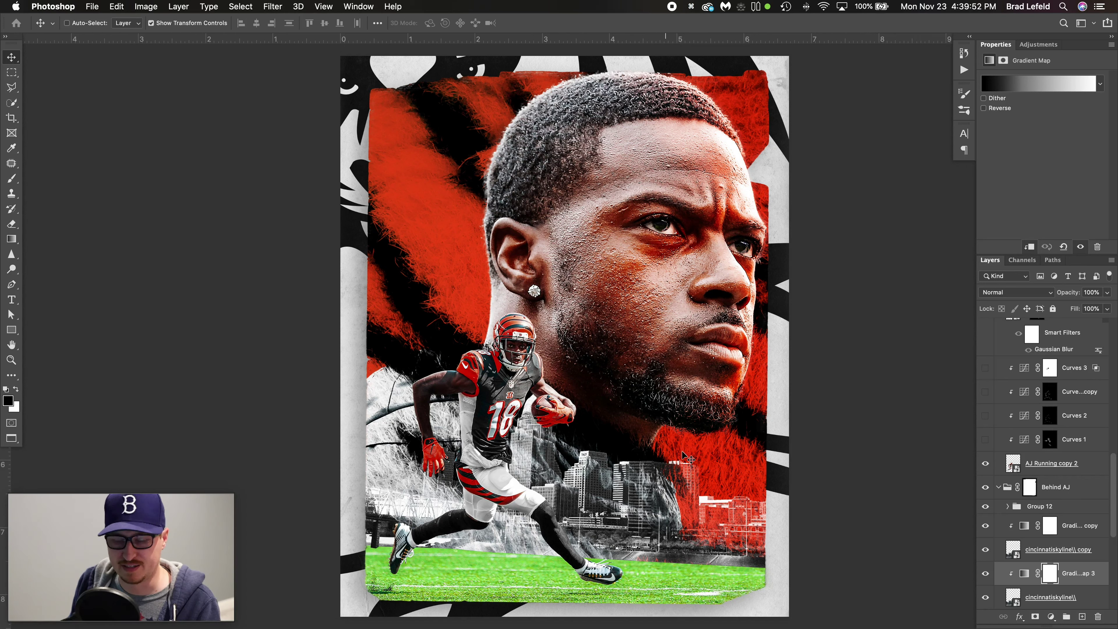
Show the Curves 1, Curves 2 and Curves copy adjustments clipped to the AJ Running copy 2 layer.
scroll(1050, 492, up, 3)
click(1055, 542)
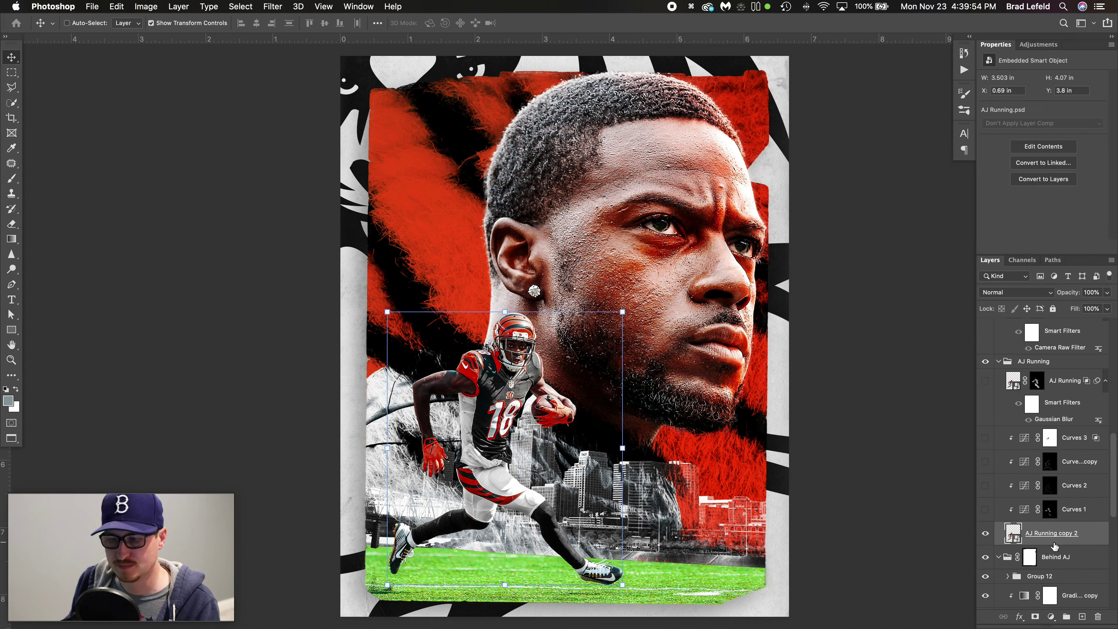
click(1024, 514)
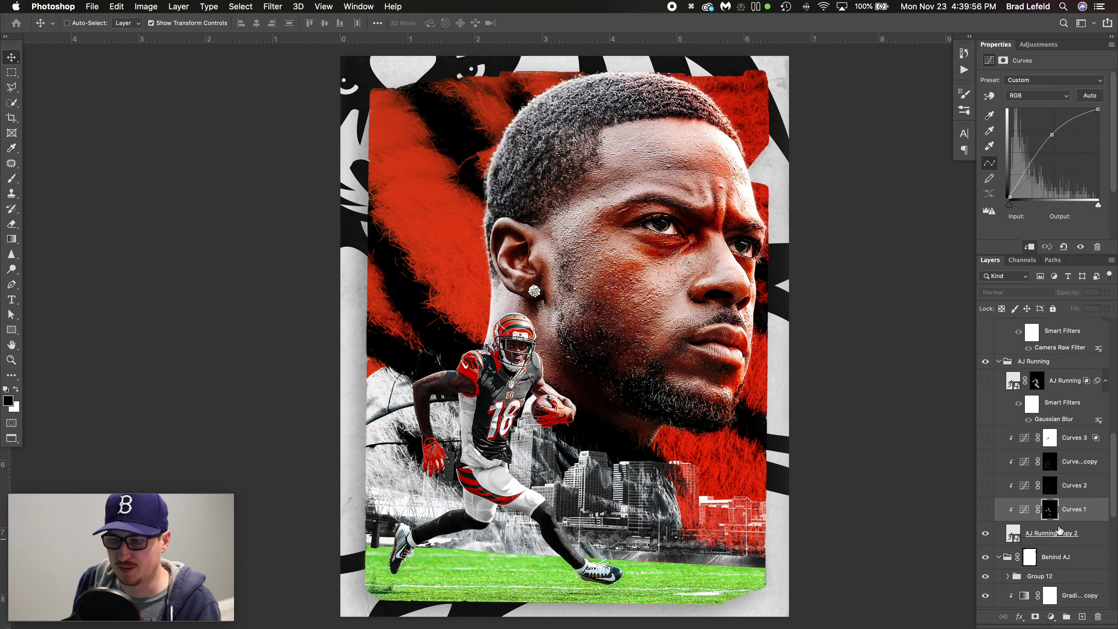
click(986, 510)
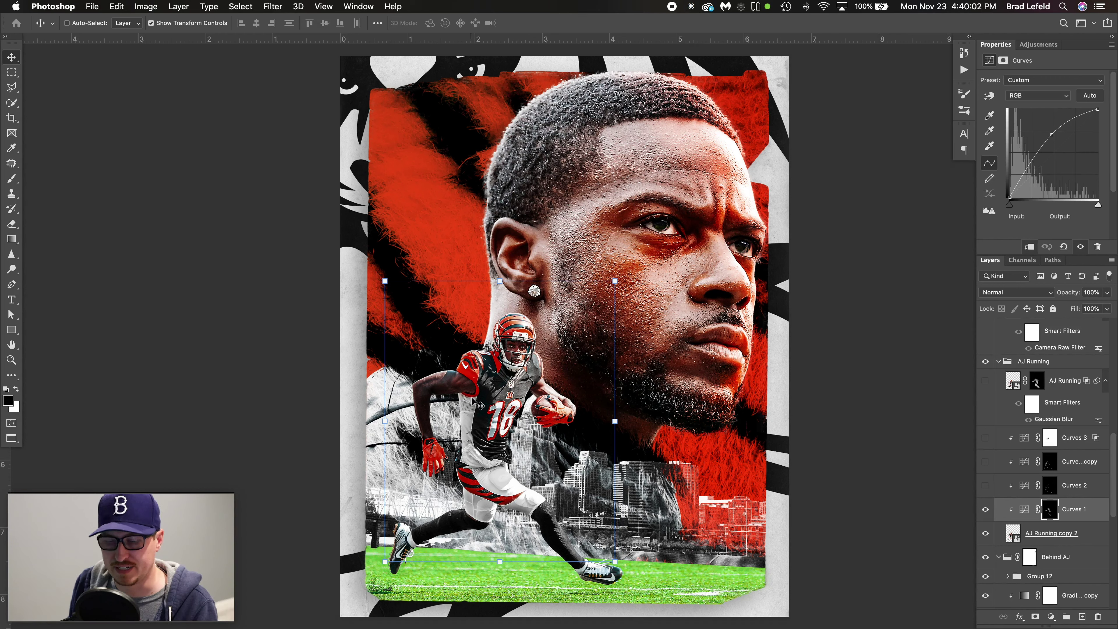
click(1077, 486)
click(986, 486)
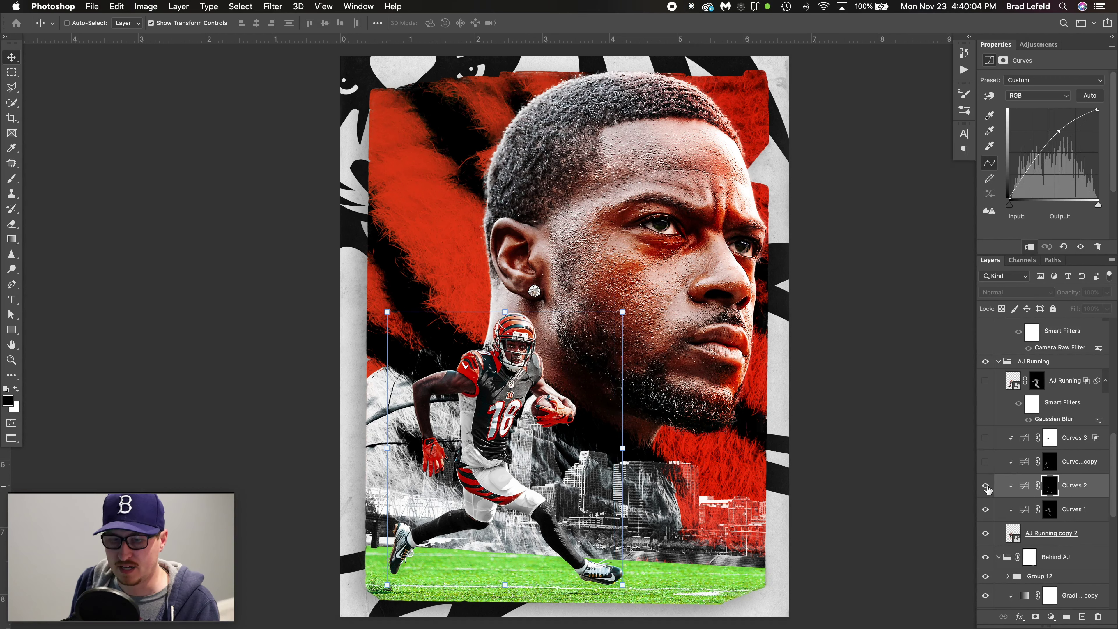
click(986, 486)
click(986, 487)
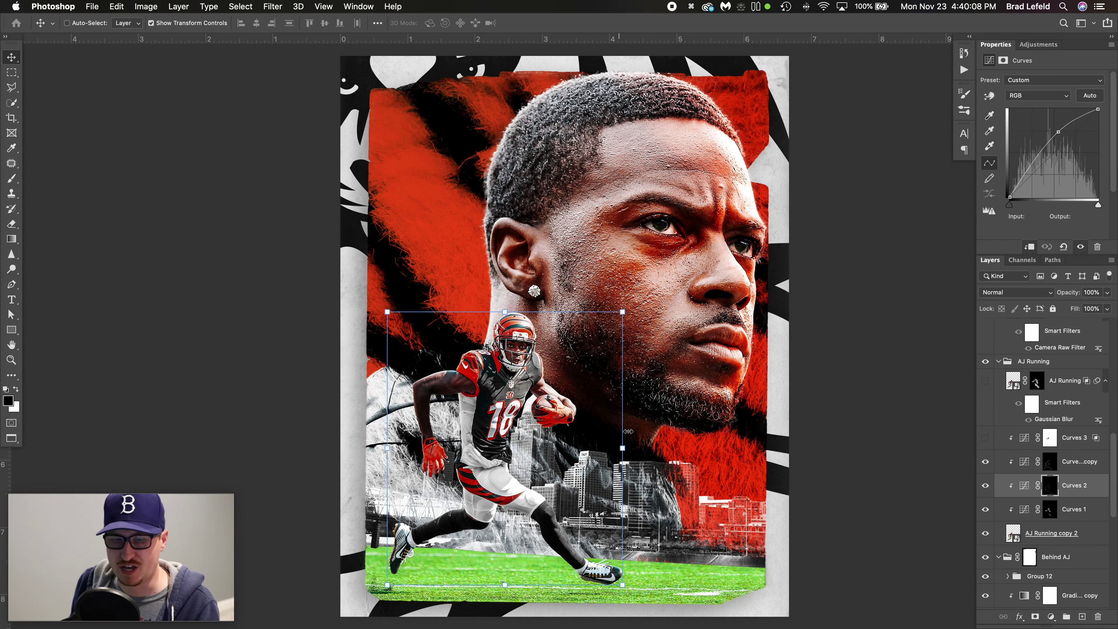
Examine the running player up close, comparing the highlights with Curves 2 and the Curves copy off and on.
key(z)
drag(455, 391, 499, 362)
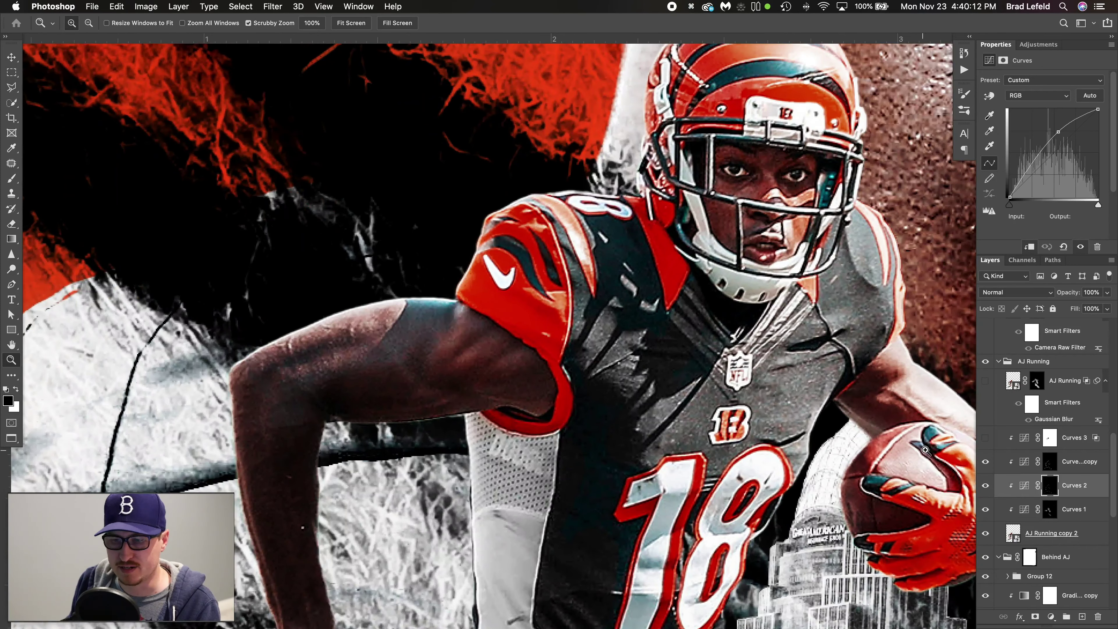
drag(985, 485, 986, 462)
alt+click(760, 433)
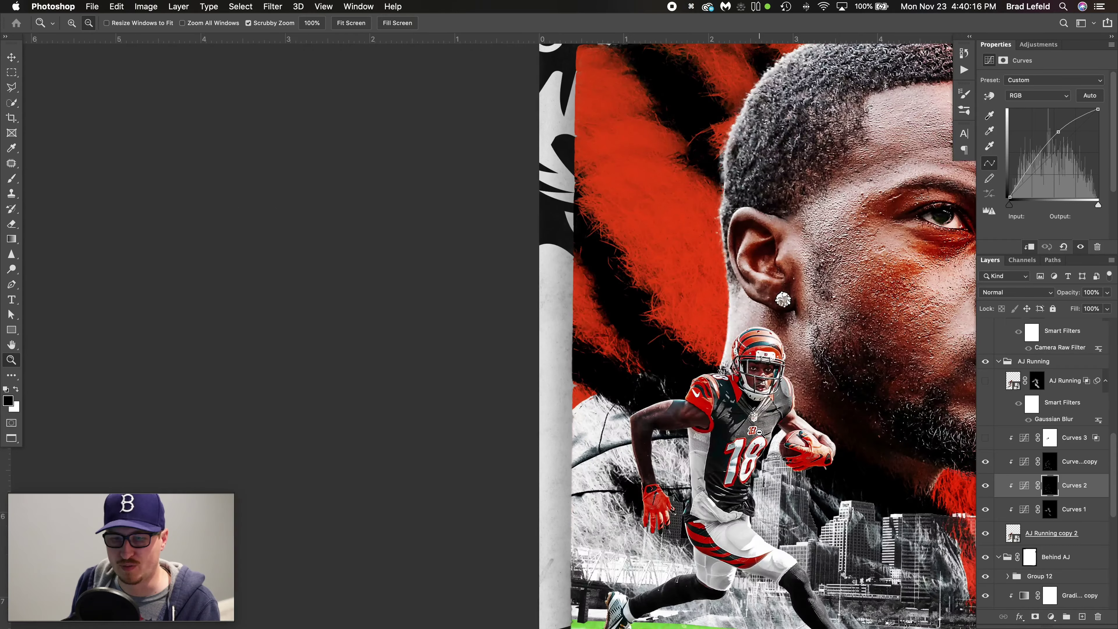
drag(748, 433, 624, 338)
Show the darkening Curves 3 adjustment on the player, compare it off and on, and leave it shown.
click(987, 439)
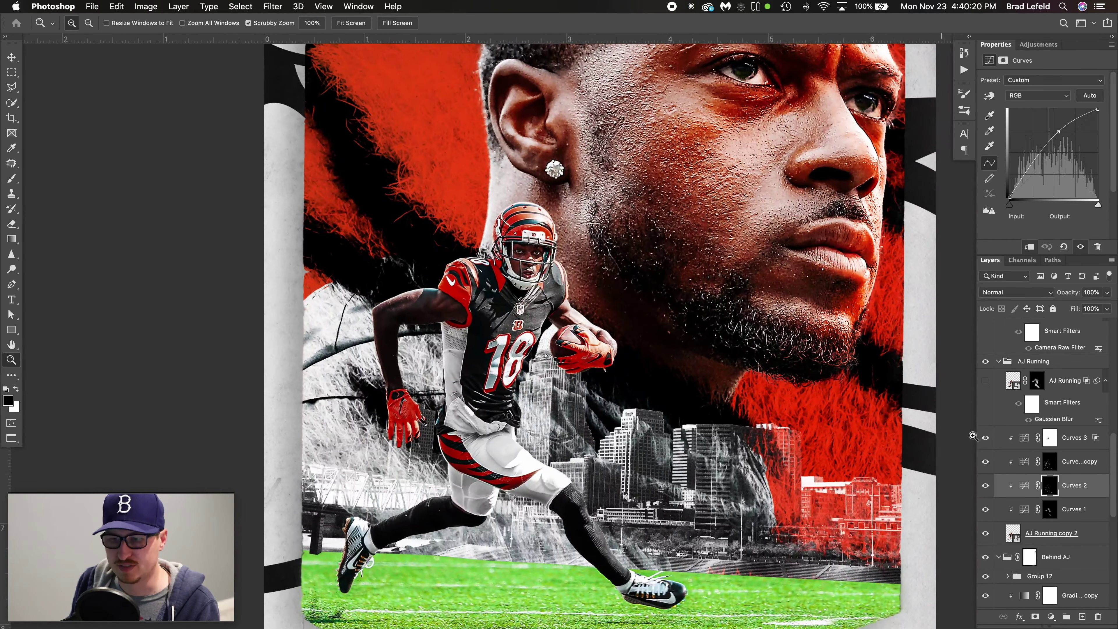
click(1076, 443)
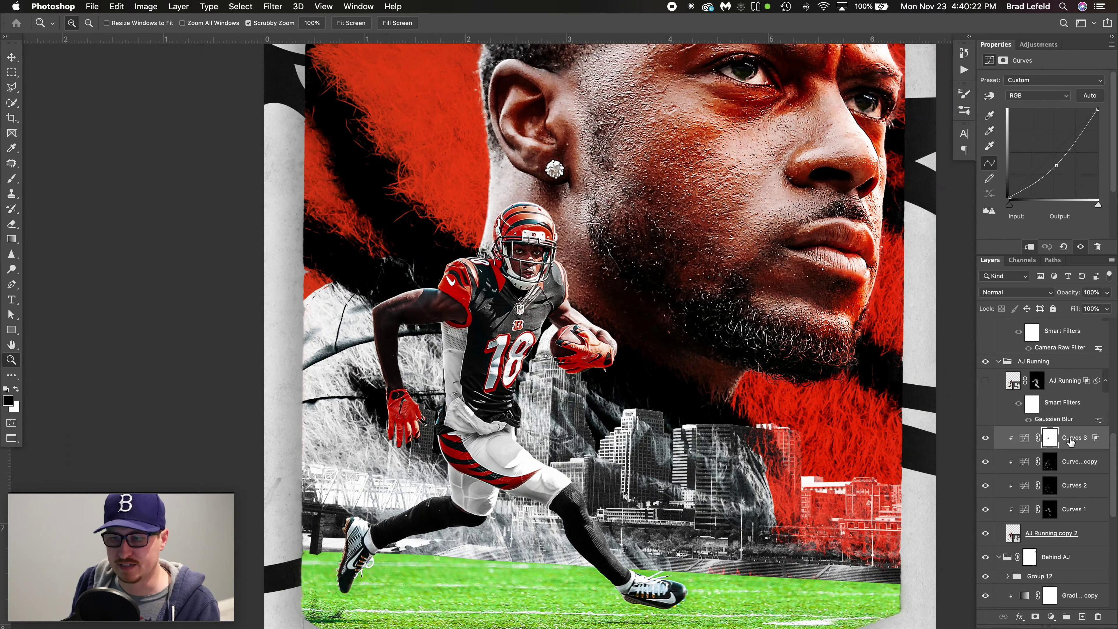
click(986, 438)
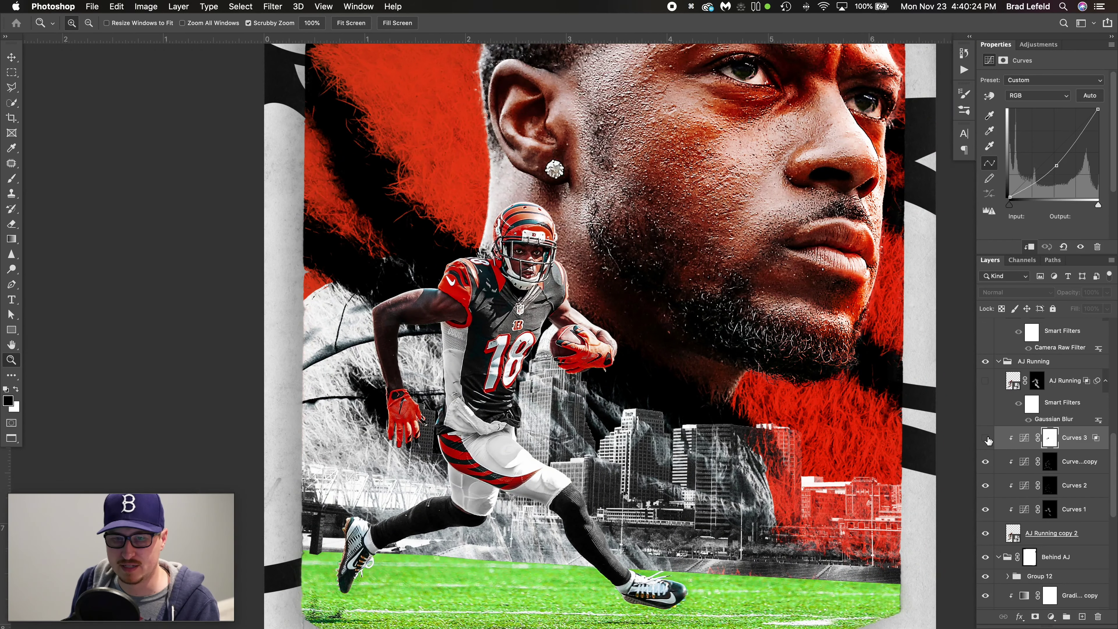
click(986, 439)
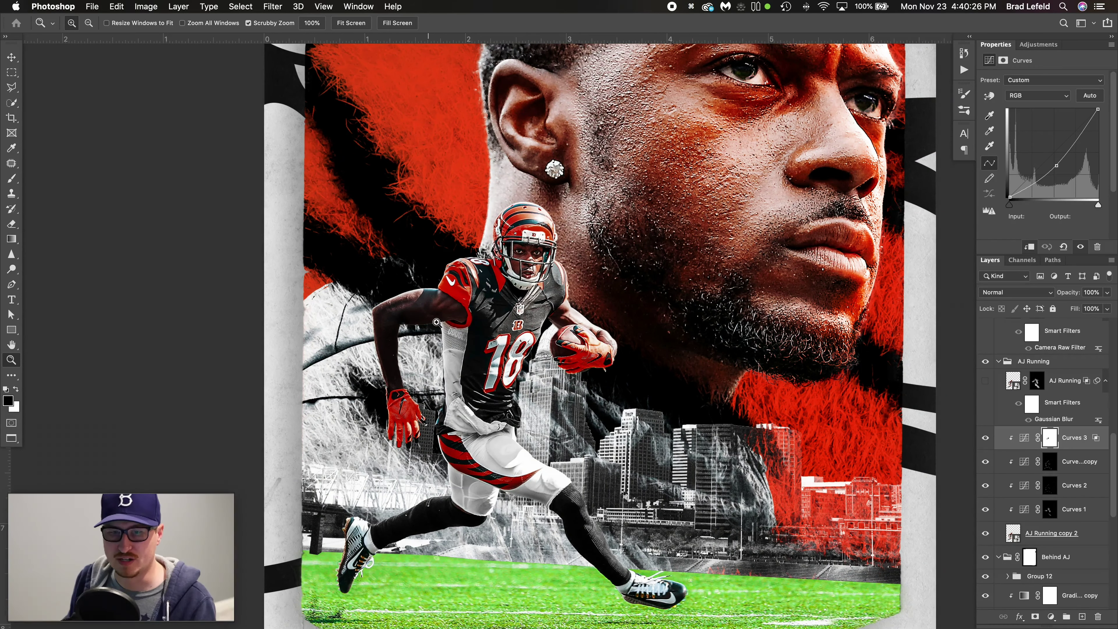
Inspect the Blend If settings of the Curves 3 adjustment in its layer style without changing them.
double_click(1074, 437)
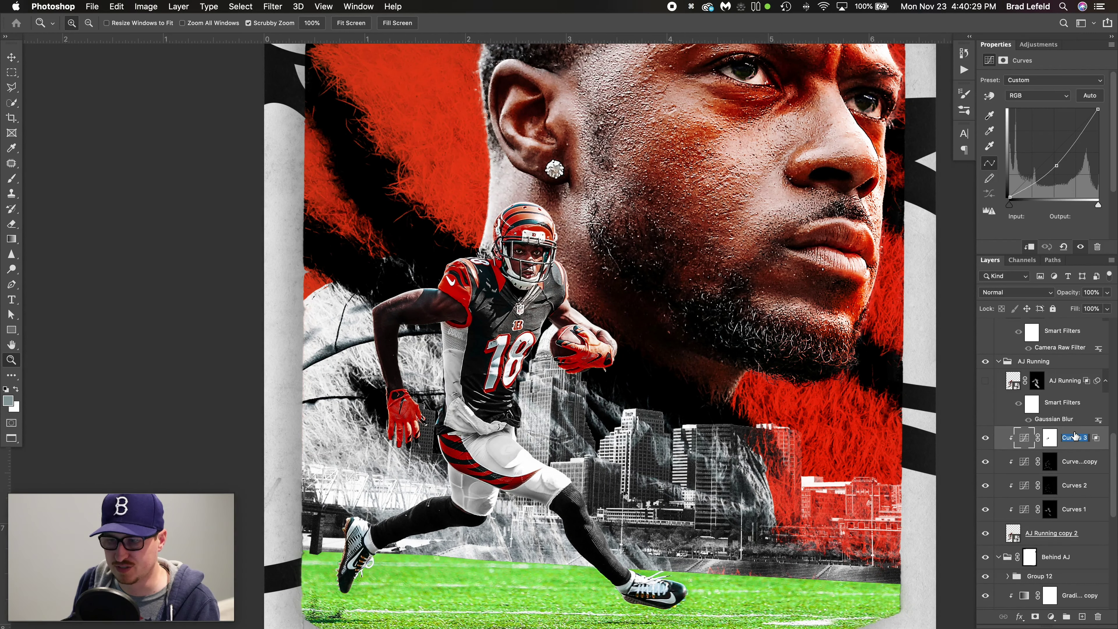
double_click(1099, 447)
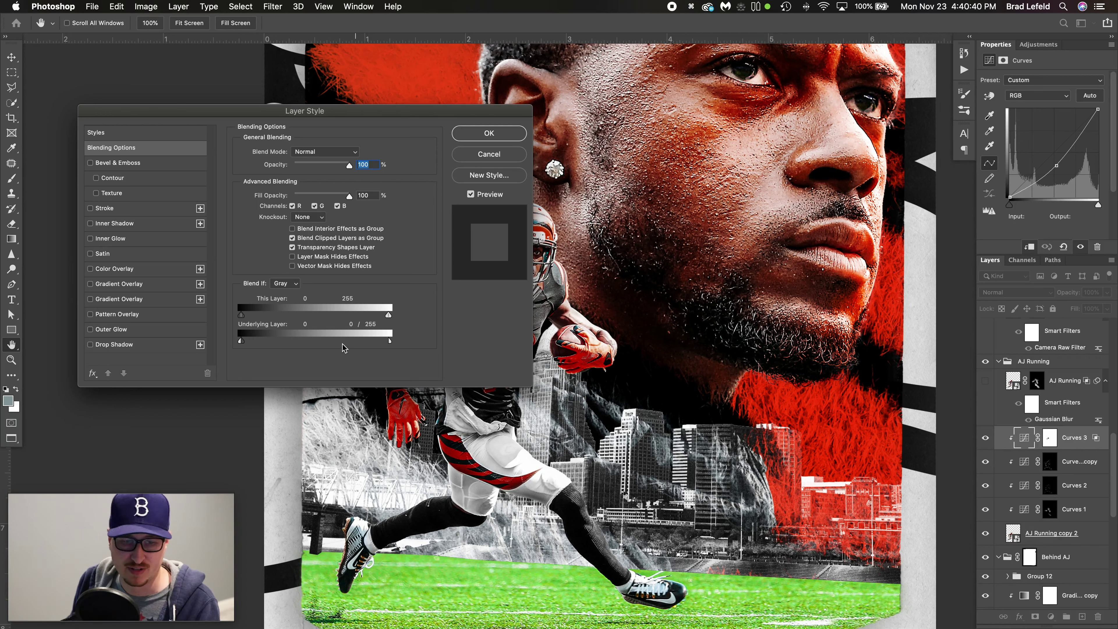
click(479, 155)
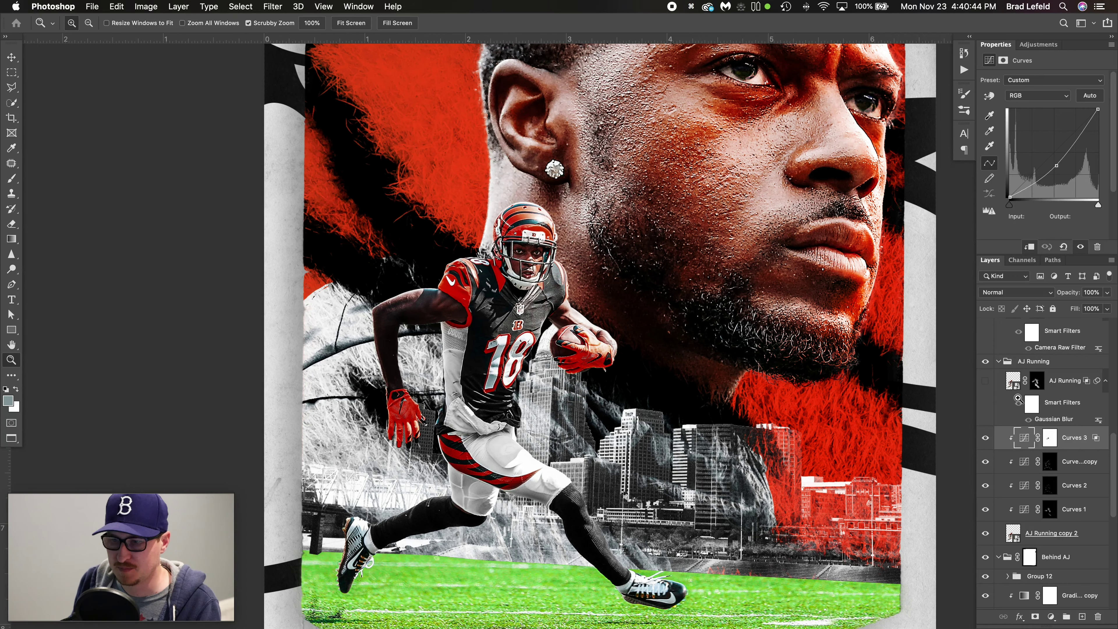
Show the masked, Screen-blended AJ Running layer with its Gaussian Blur, compare it off and on, and leave it shown.
click(1067, 392)
click(989, 383)
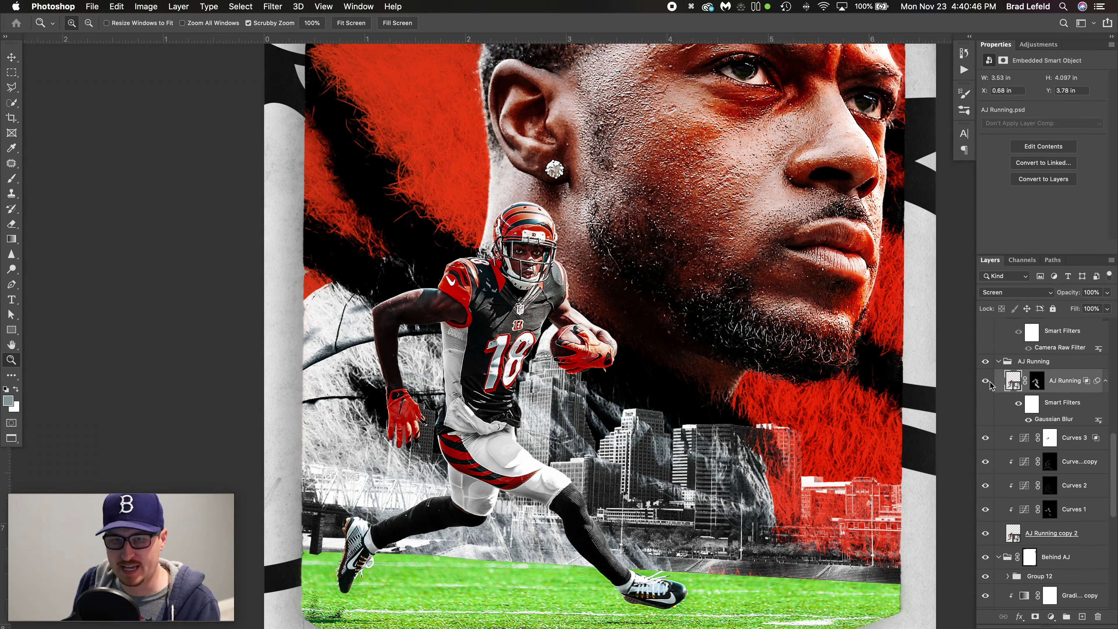
click(990, 382)
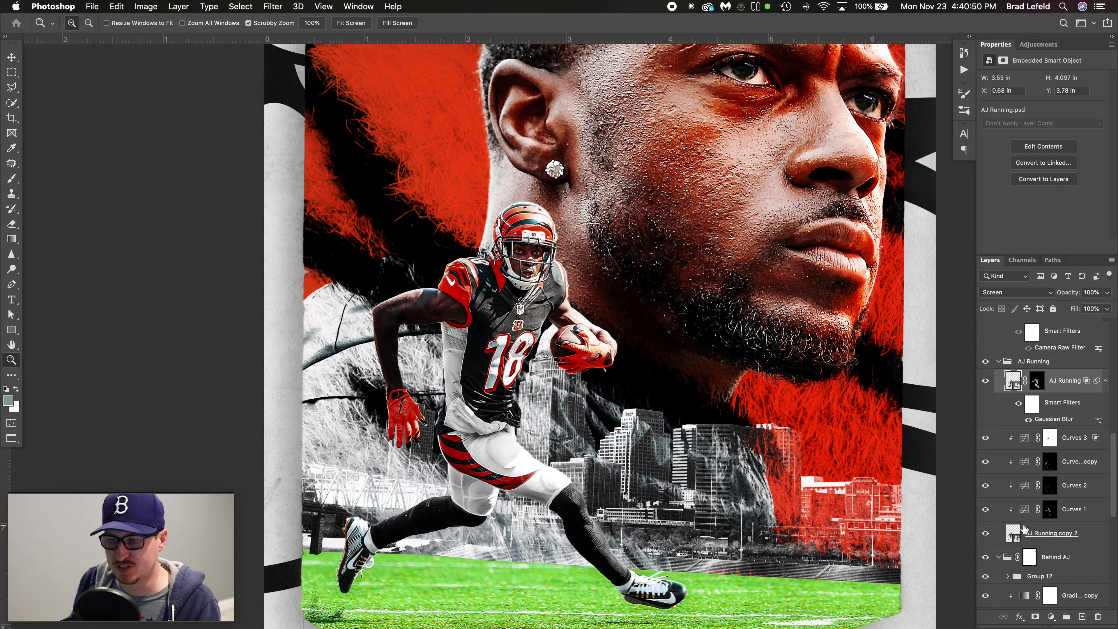
click(987, 382)
click(987, 381)
click(987, 382)
click(987, 382)
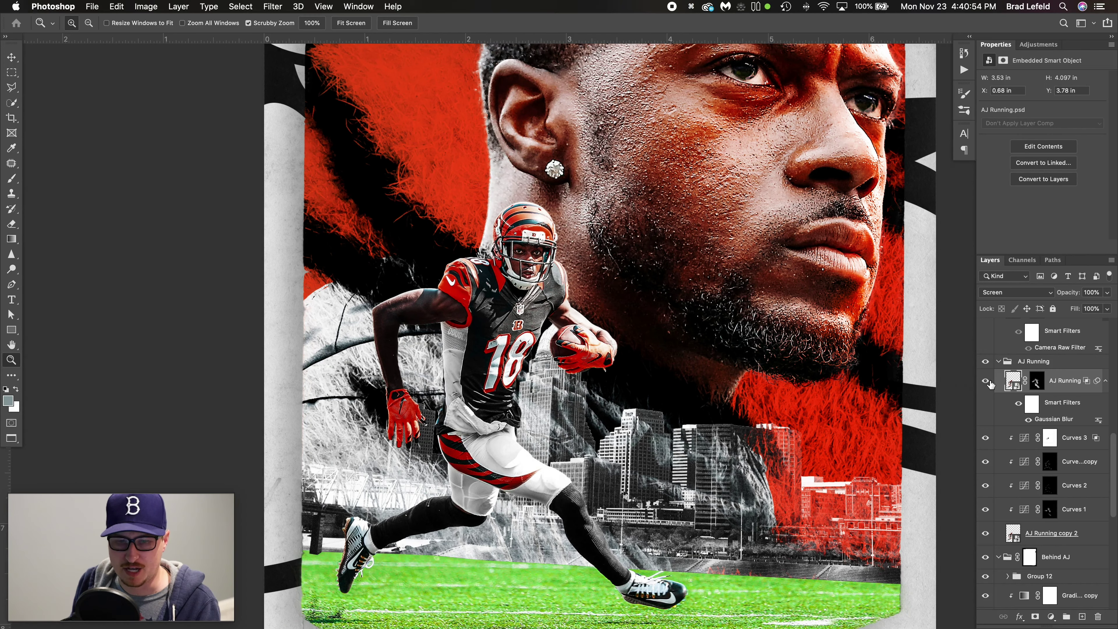
Bring the whole poster back into view and collapse the AJ Running and Behind AJ groups.
alt+click(708, 350)
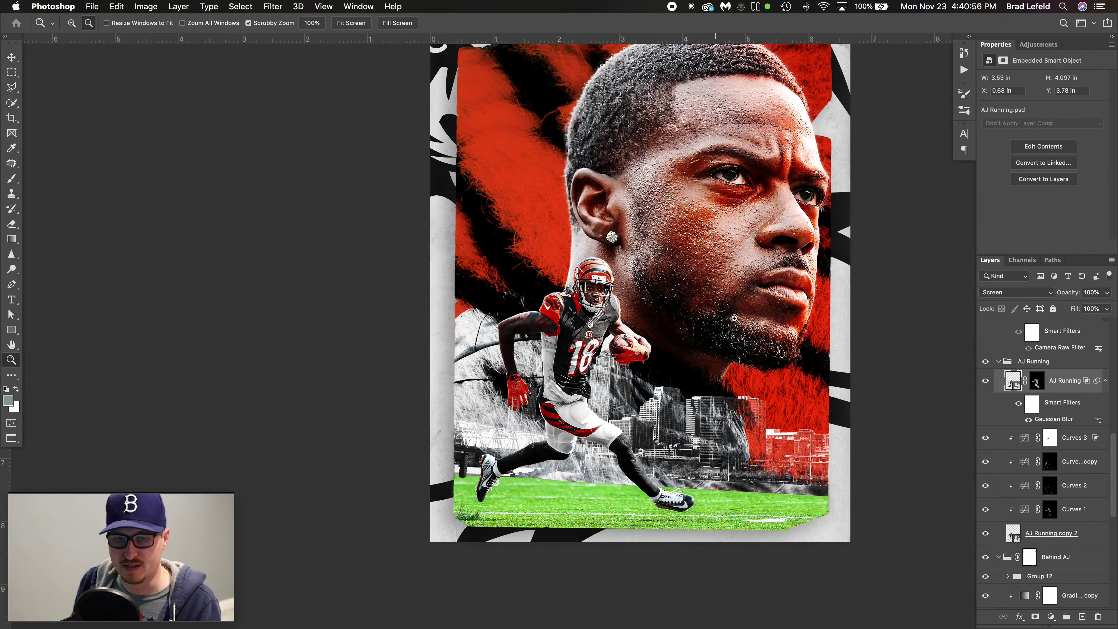
scroll(709, 350, right, 5)
key(v)
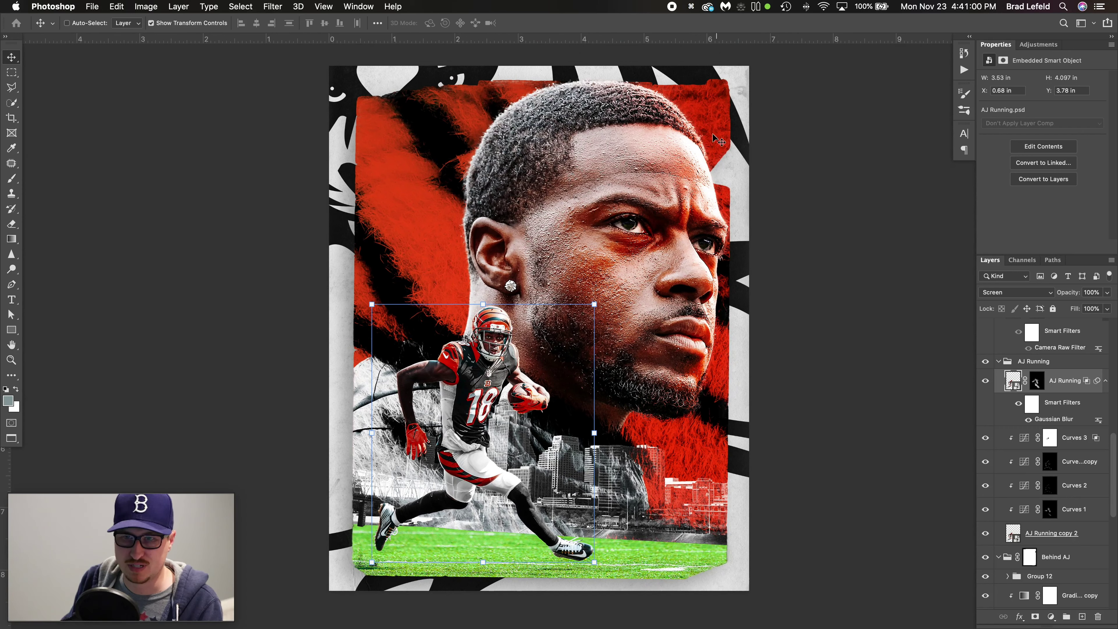
click(999, 362)
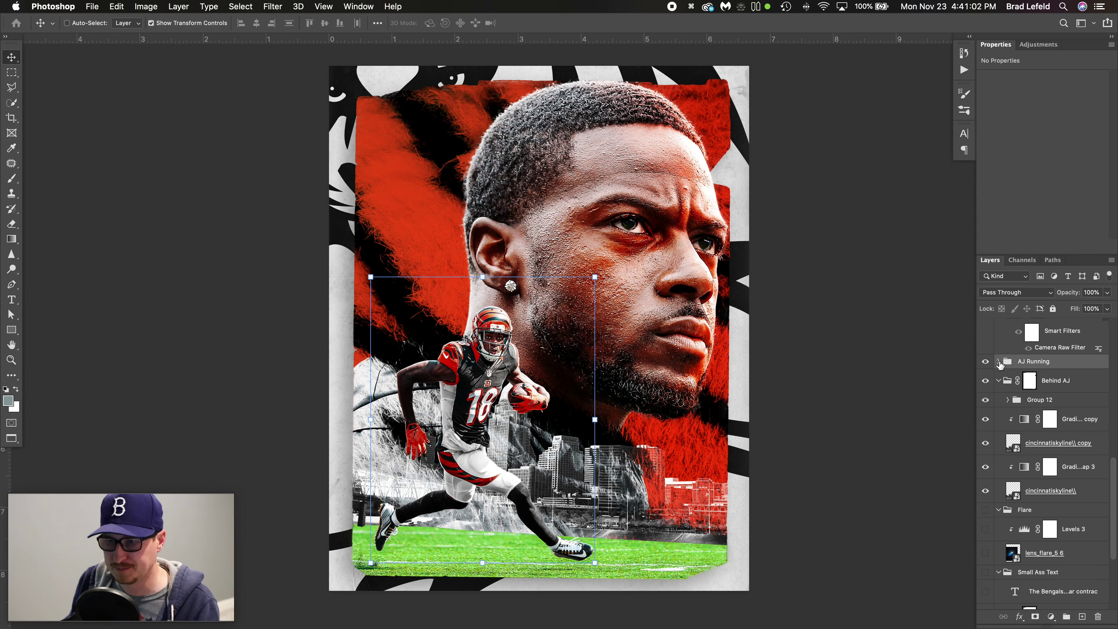
click(999, 382)
Show the Flare group with its lens_flare_5 6 layer and clipped Levels 3 adjustment, and display the Levels 3 settings.
click(985, 400)
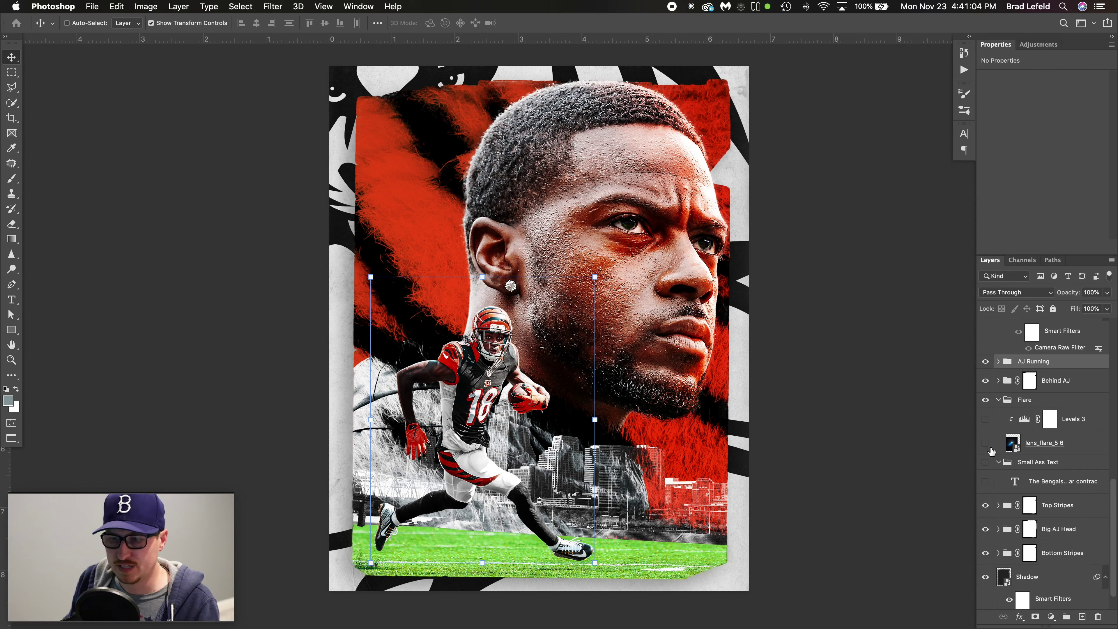
click(986, 444)
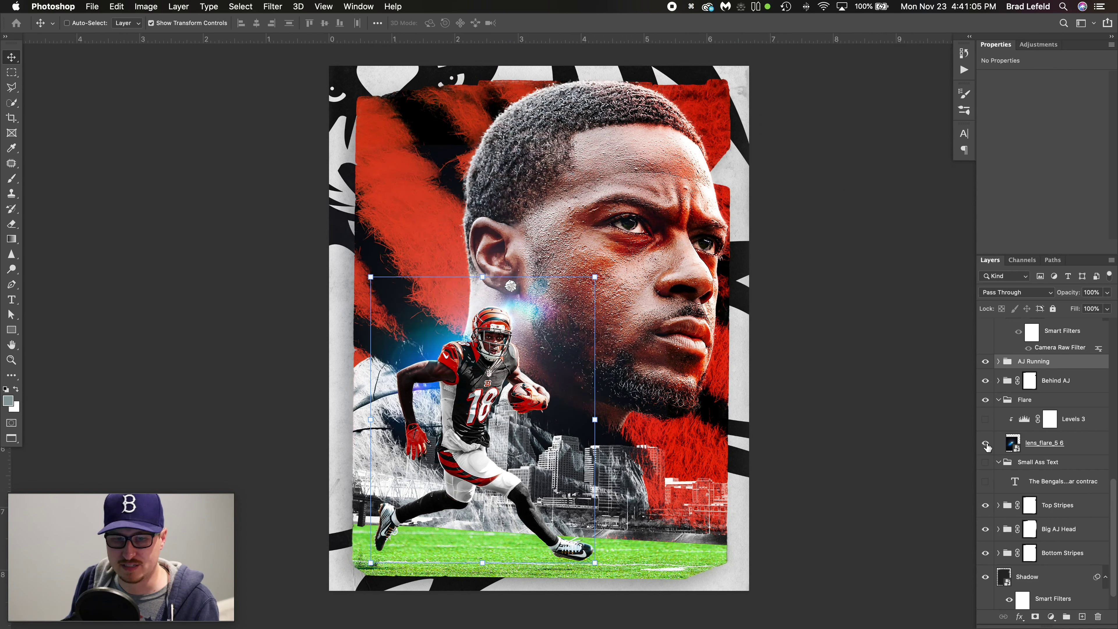
click(983, 422)
click(1065, 424)
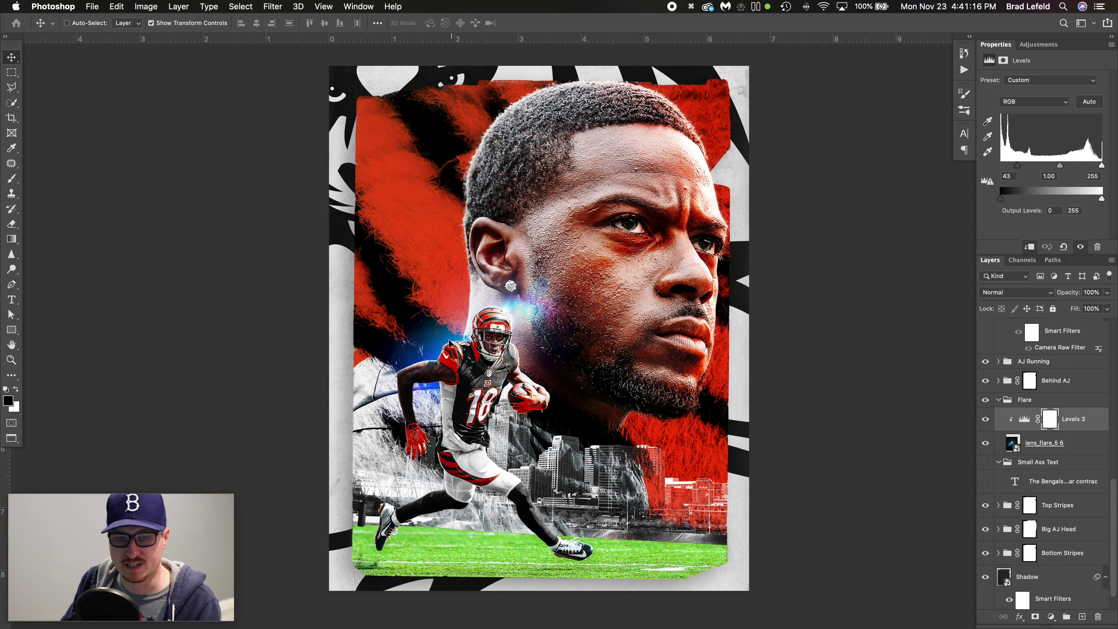
Show the Lighting group's Light-Bokeh-4 layer without its Levels 2 and Gradient Map 2 adjustments.
click(1055, 462)
scroll(1055, 471, up, 3)
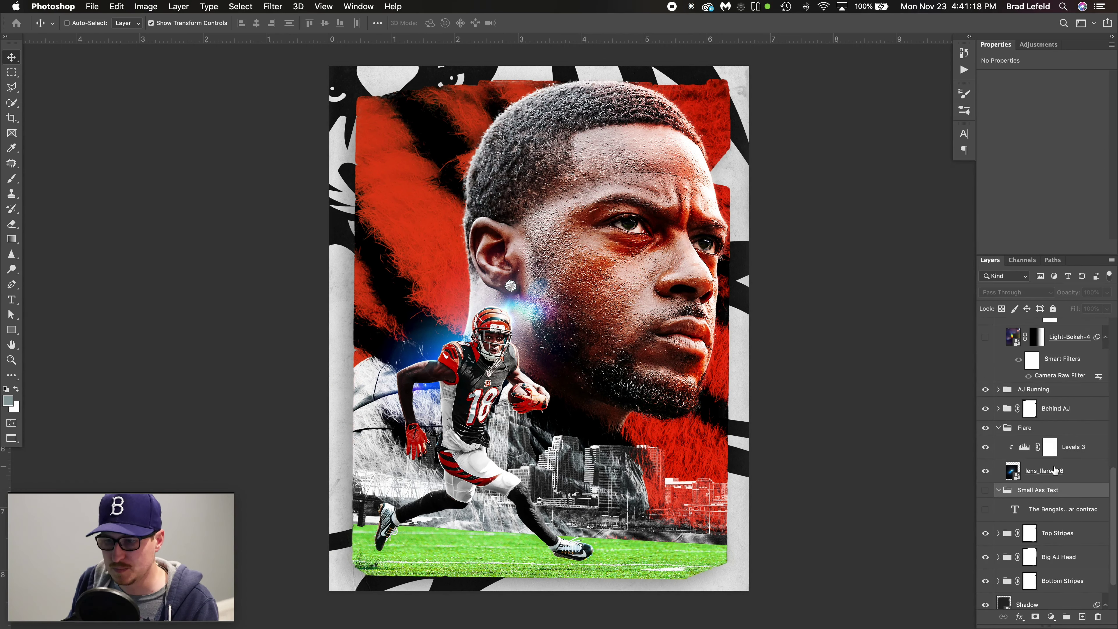
scroll(1055, 471, up, 5)
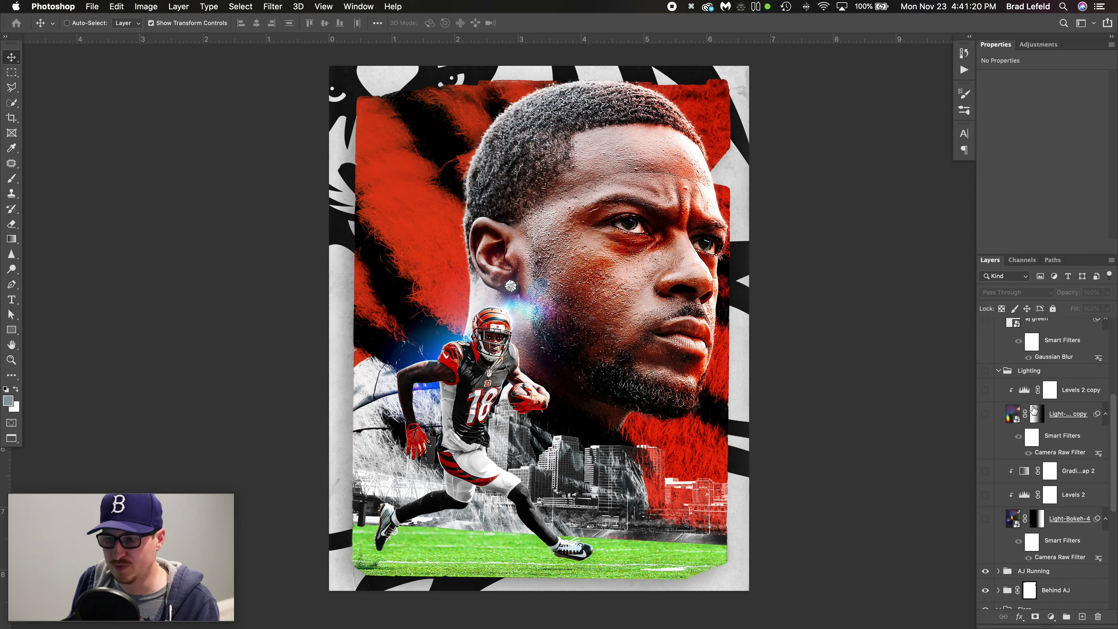
click(985, 520)
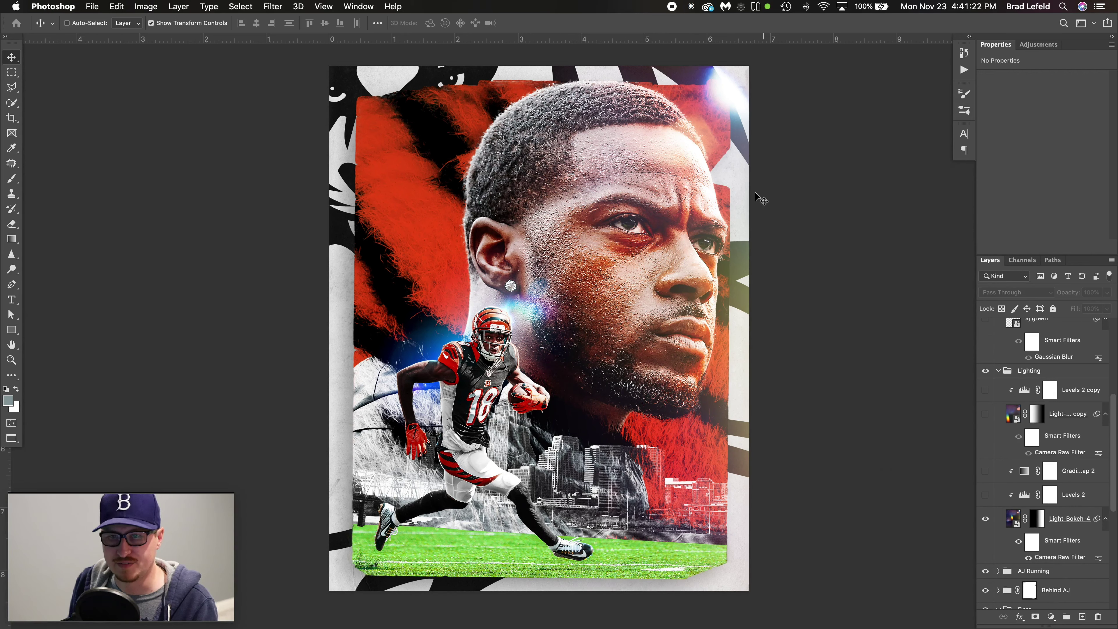
Show the Levels 2 and Gradient Map 2 adjustments above Light-Bokeh-4 and inspect the black-red-white gradient without changing it.
click(1076, 496)
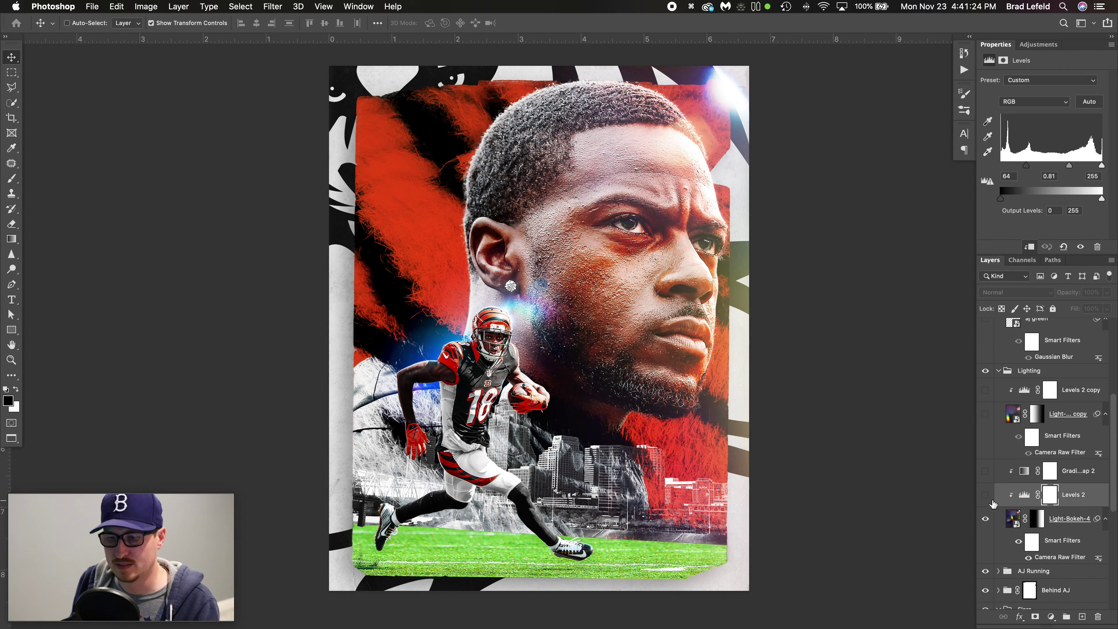
click(985, 495)
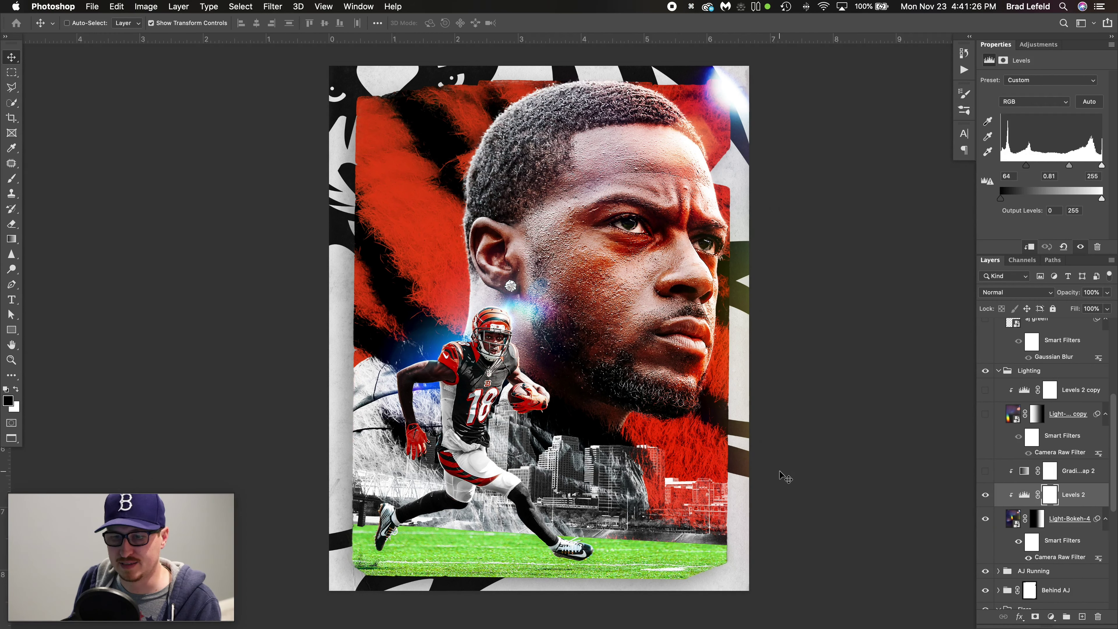
click(1070, 472)
click(985, 471)
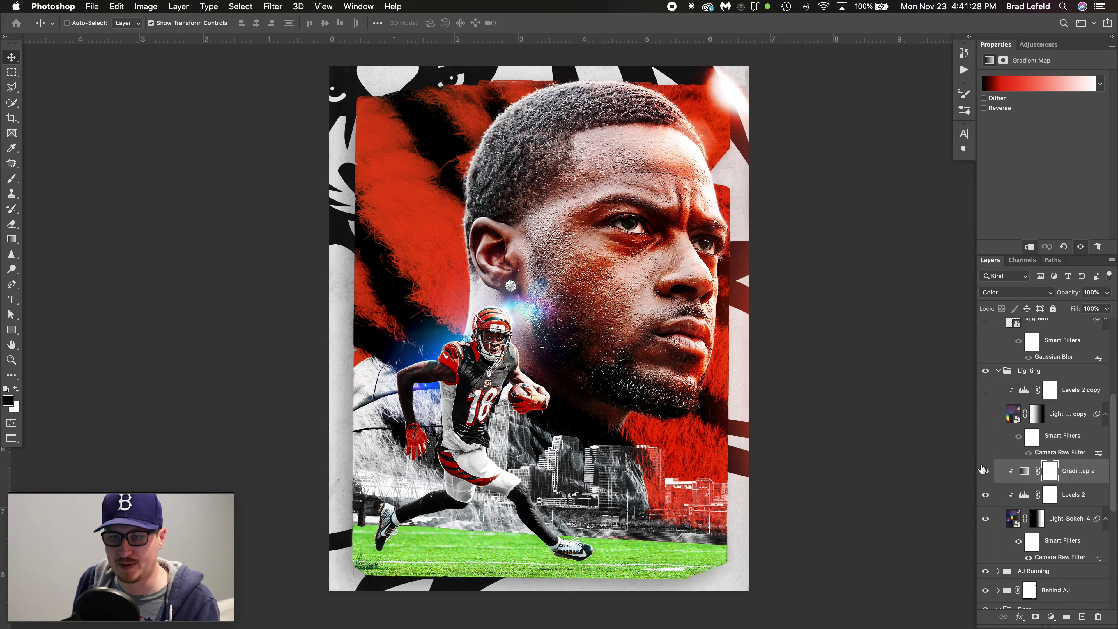
click(1026, 90)
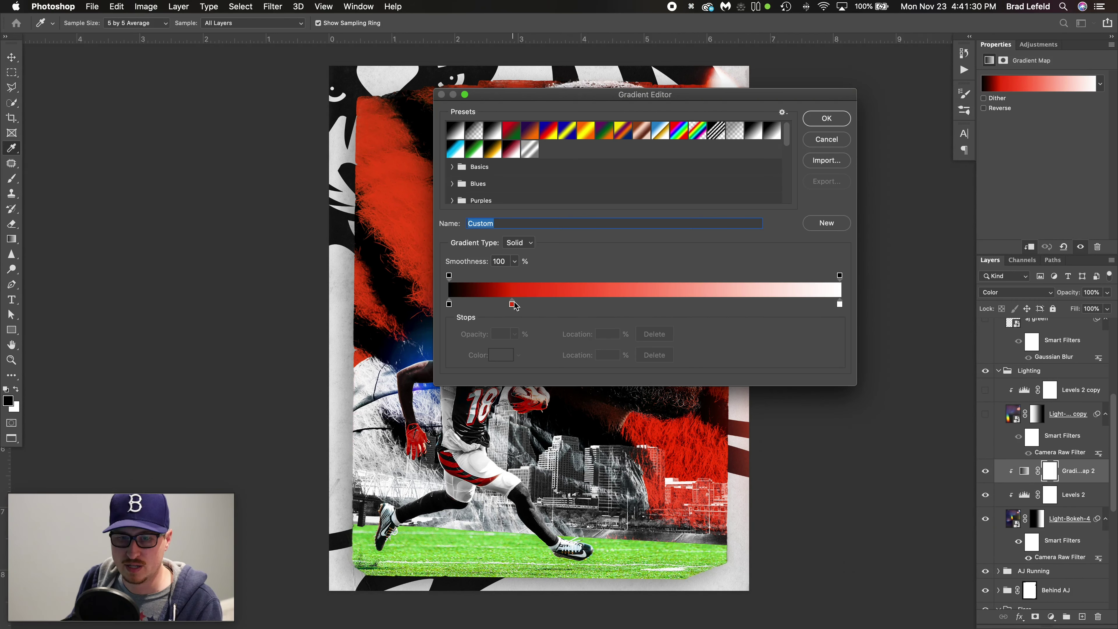
click(829, 143)
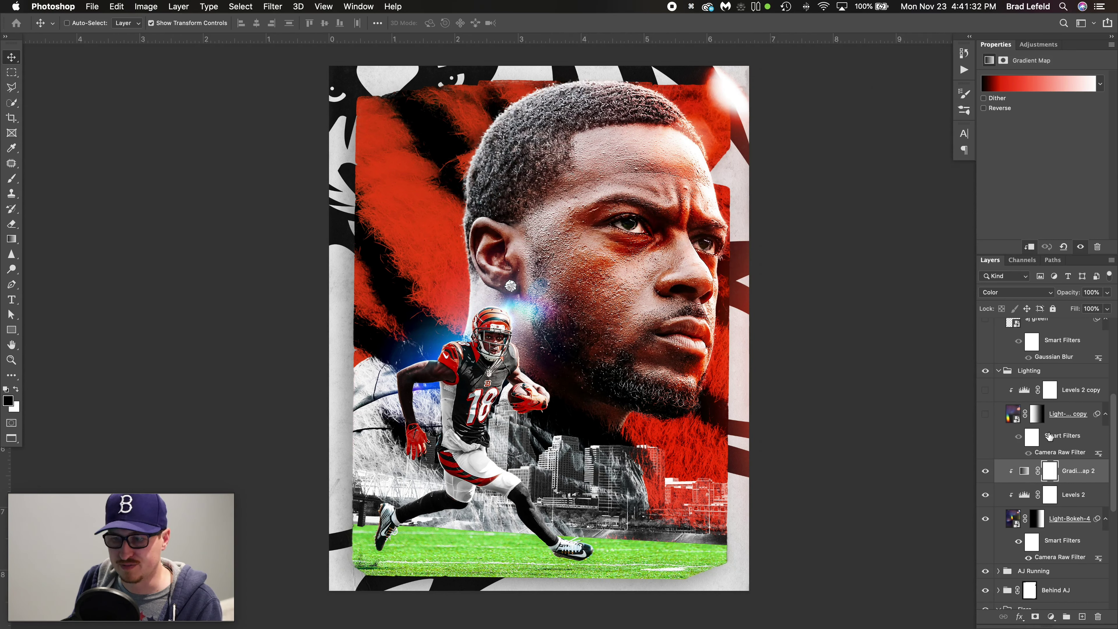
Show the Screen-blended Light-Bokeh-4 copy layer together with its clipped Levels 2 copy adjustment.
click(1060, 422)
click(986, 414)
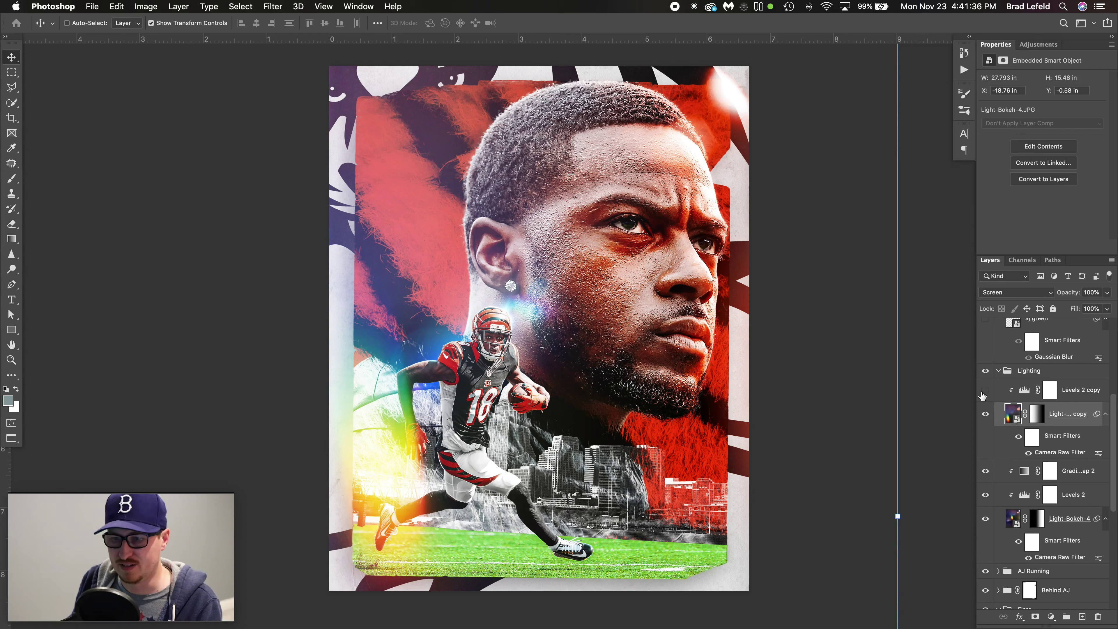
click(985, 391)
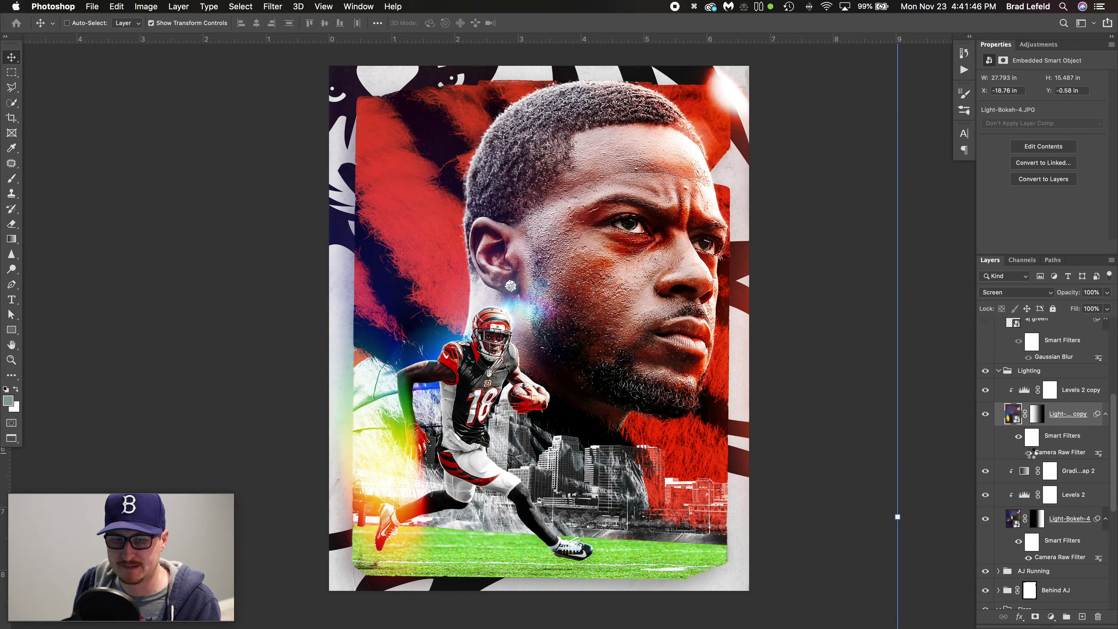
Inspect the Camera Raw Filter settings of the Light-Bokeh-4 copy layer, from Basic through Calibration, and leave without applying changes.
double_click(1055, 453)
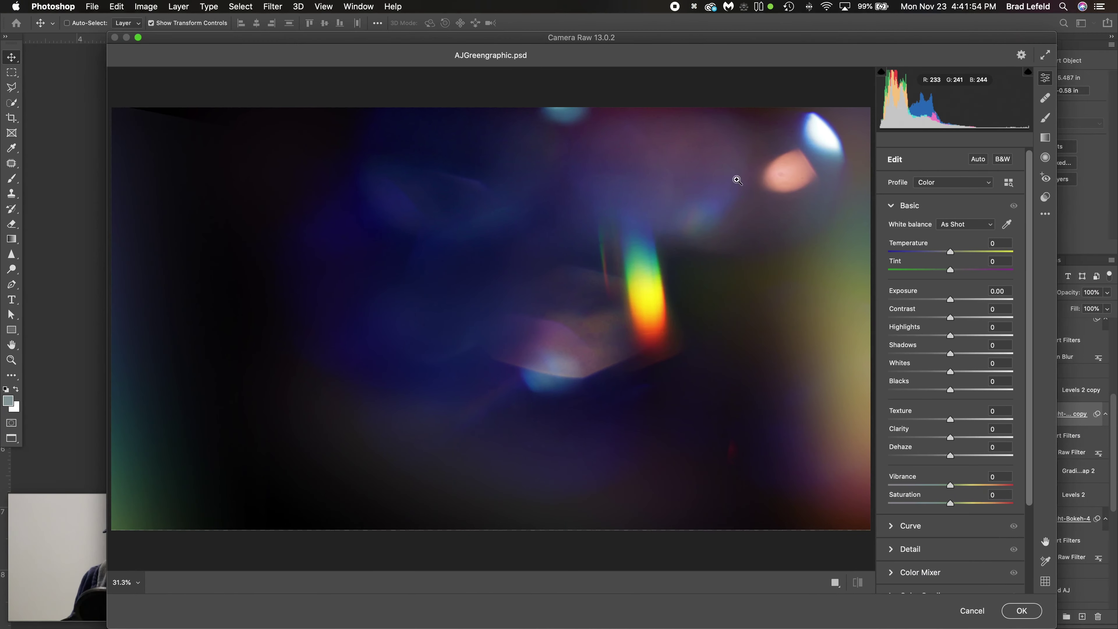
scroll(944, 520, down, 3)
scroll(940, 514, up, 4)
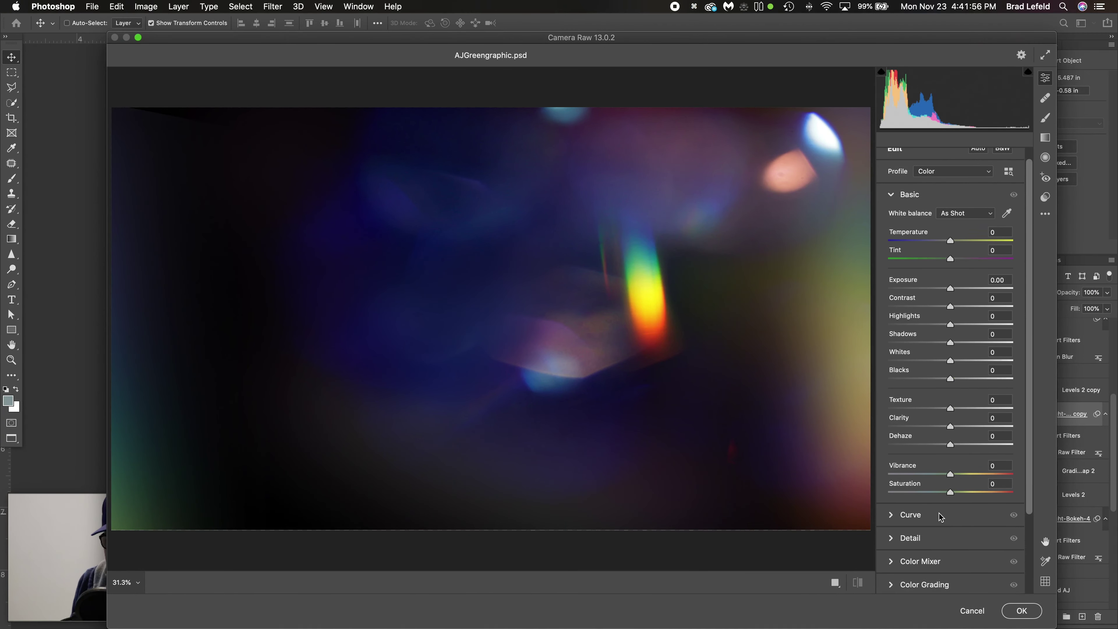
scroll(925, 441, down, 3)
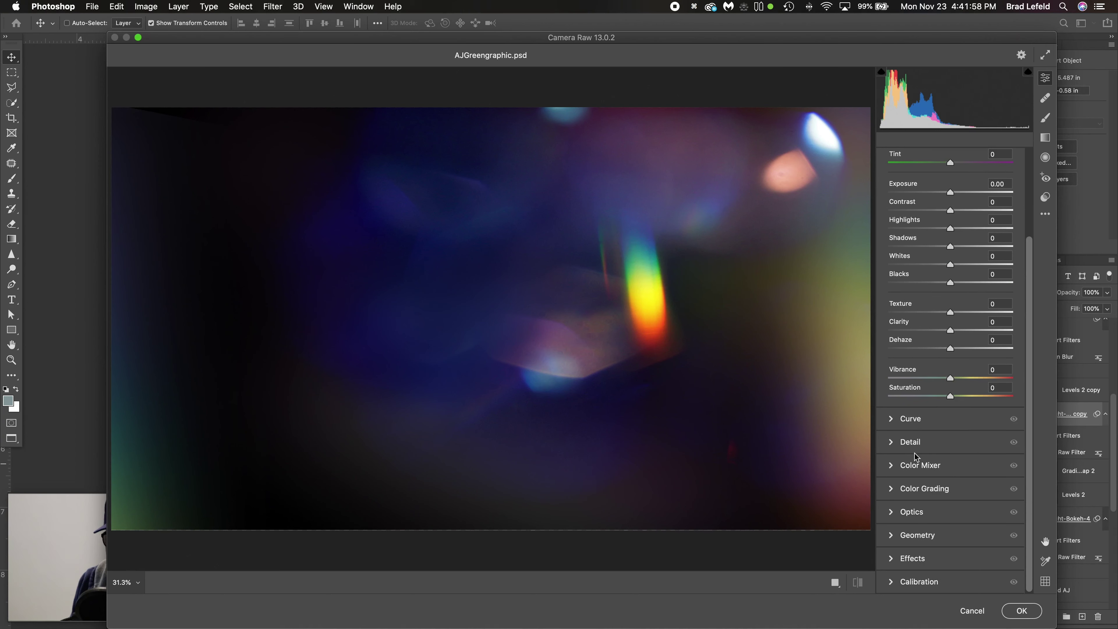
click(891, 418)
click(892, 502)
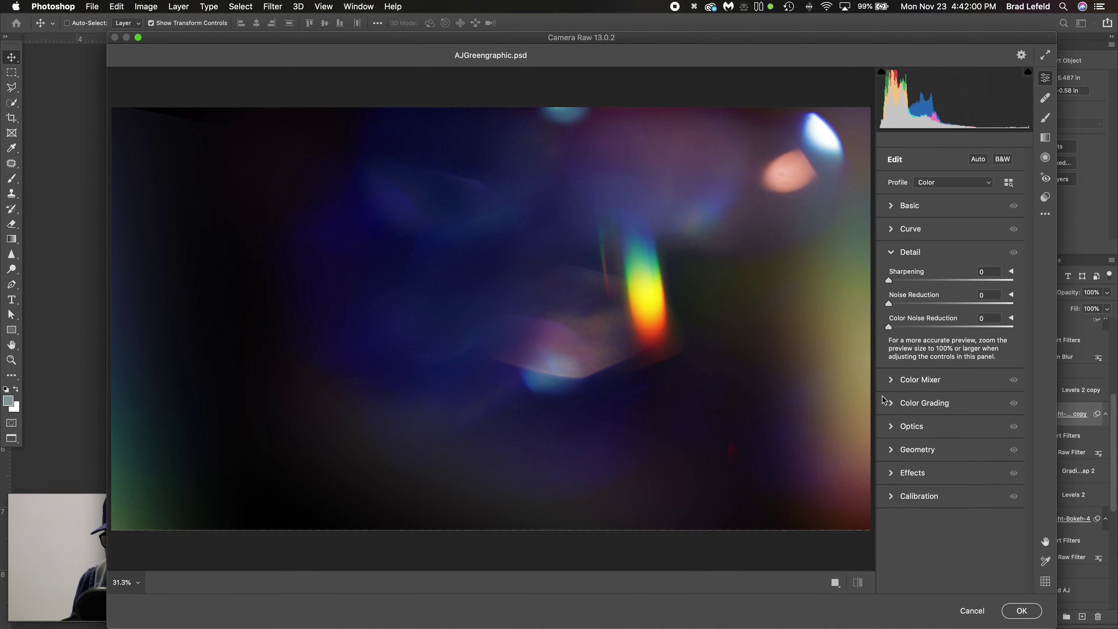
click(889, 381)
click(888, 489)
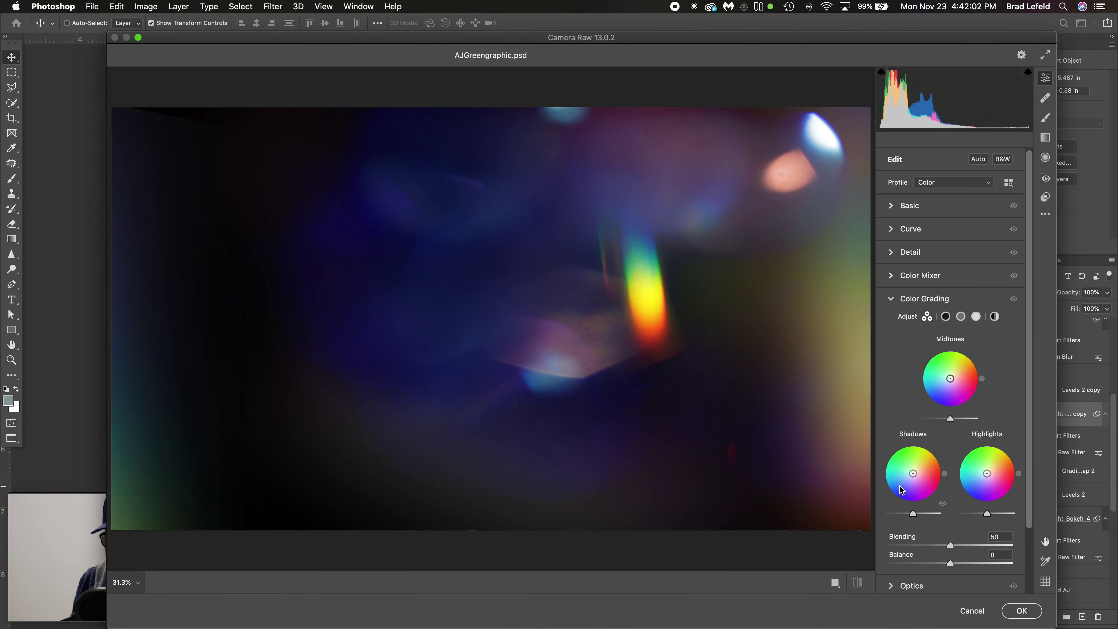
scroll(900, 490, down, 2)
click(893, 511)
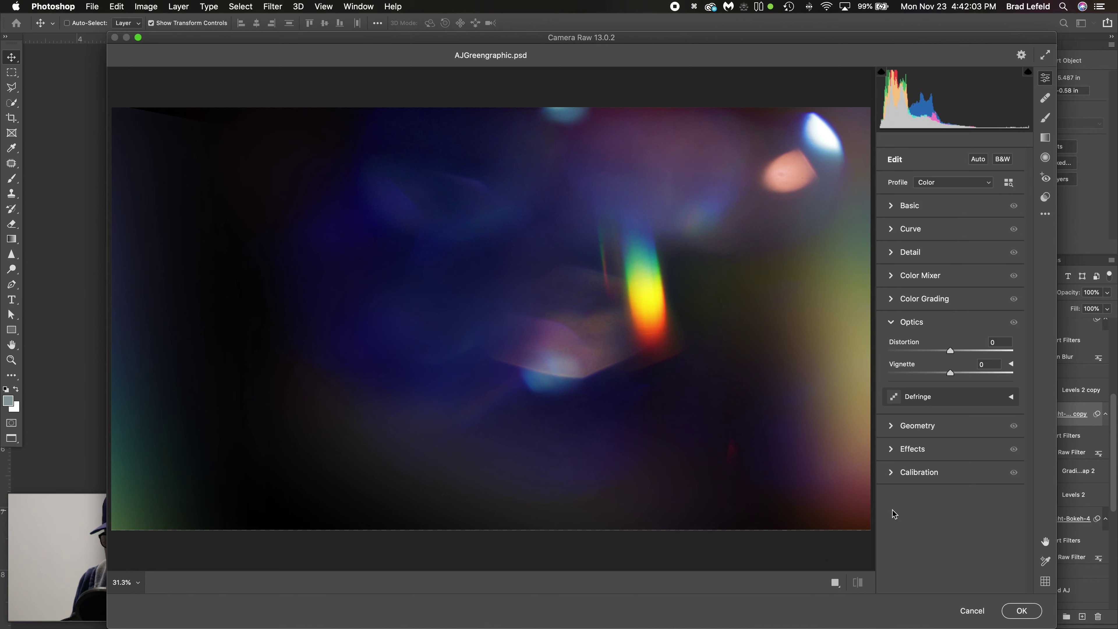
click(894, 429)
click(893, 430)
click(894, 447)
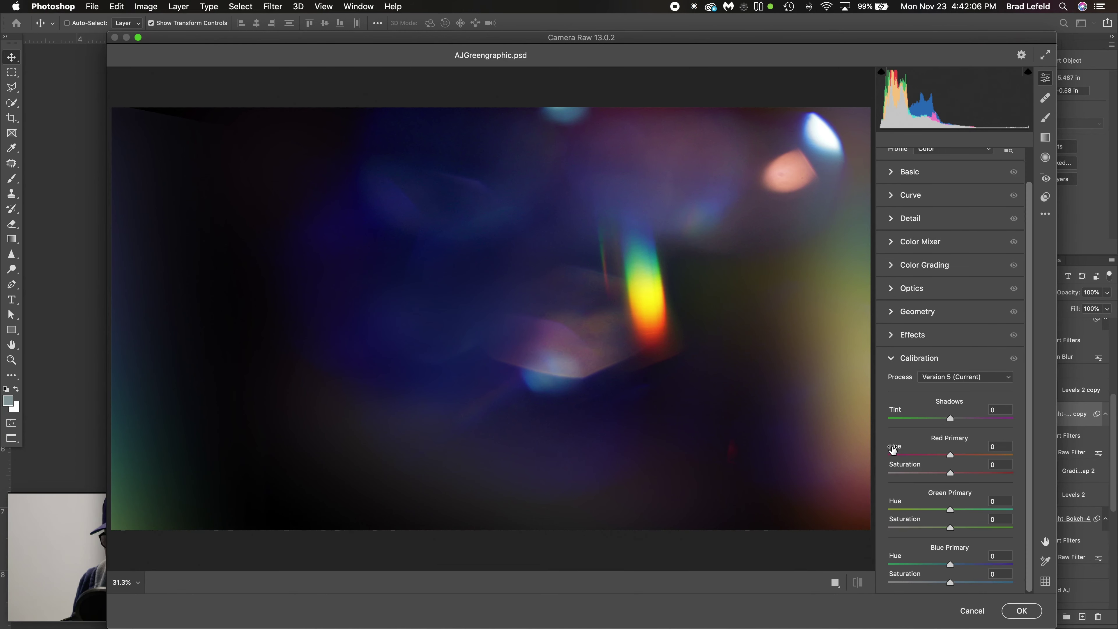
click(973, 611)
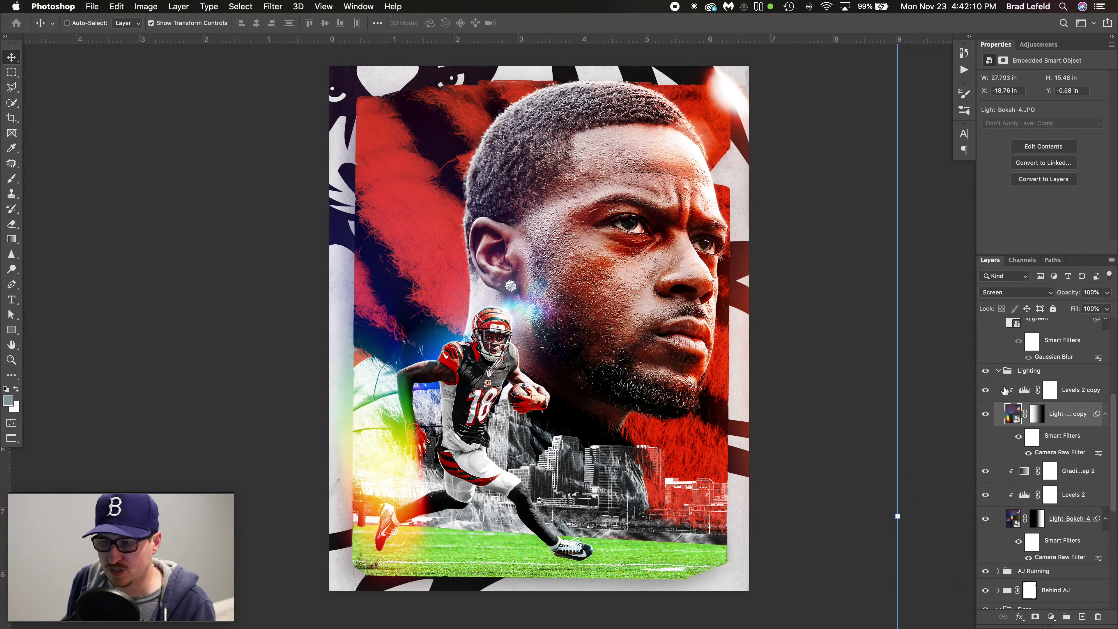
Collapse the Lighting group and compare the poster with the group off and on, leaving it shown.
click(999, 371)
click(986, 373)
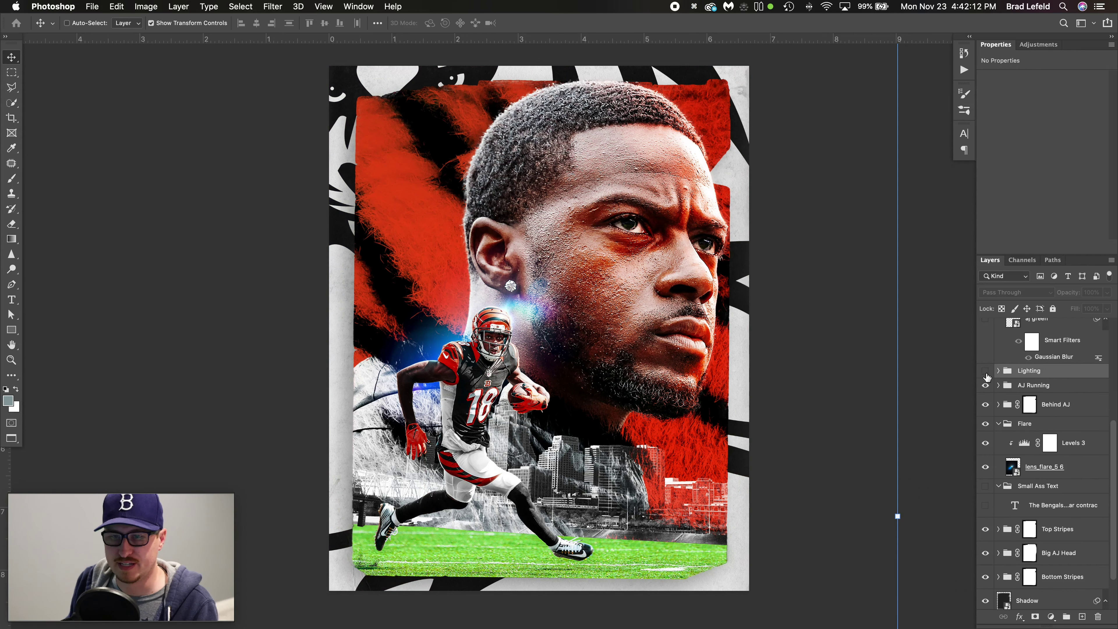
click(986, 373)
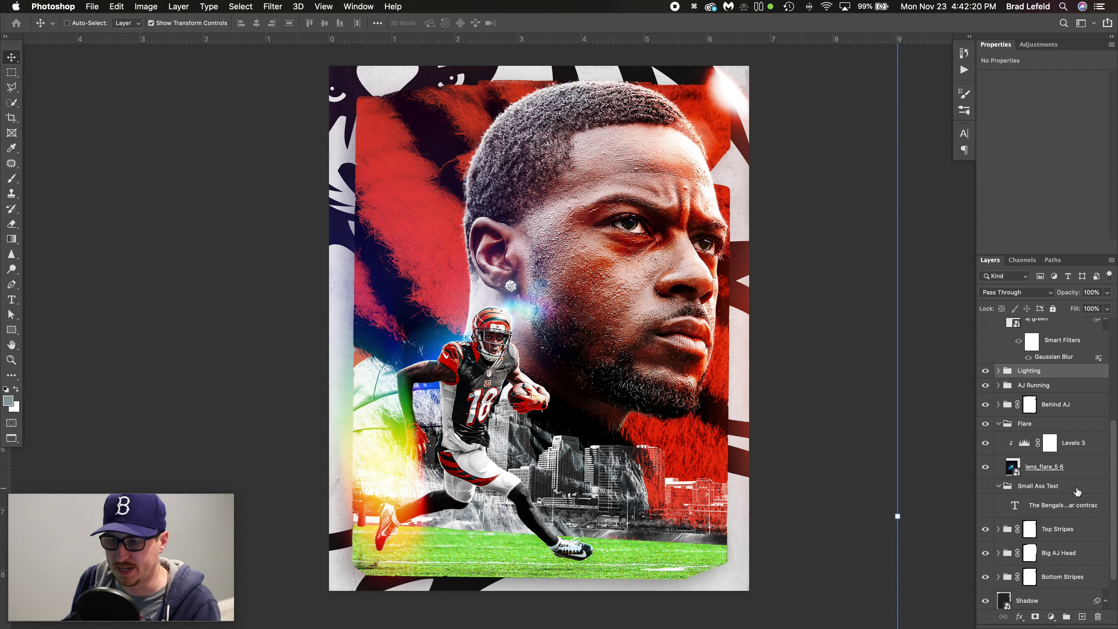
Show the aj green copy title in the AJ Green Text group and the blurred Multiply aj green shadow layer beneath it.
scroll(1077, 491, up, 10)
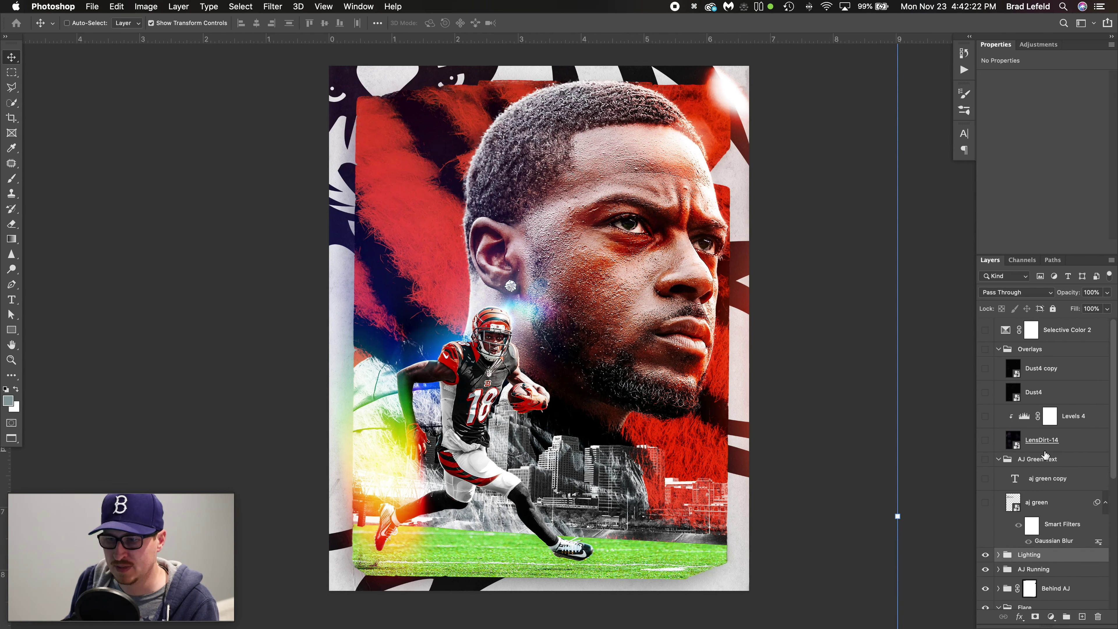
scroll(1046, 454, down, 12)
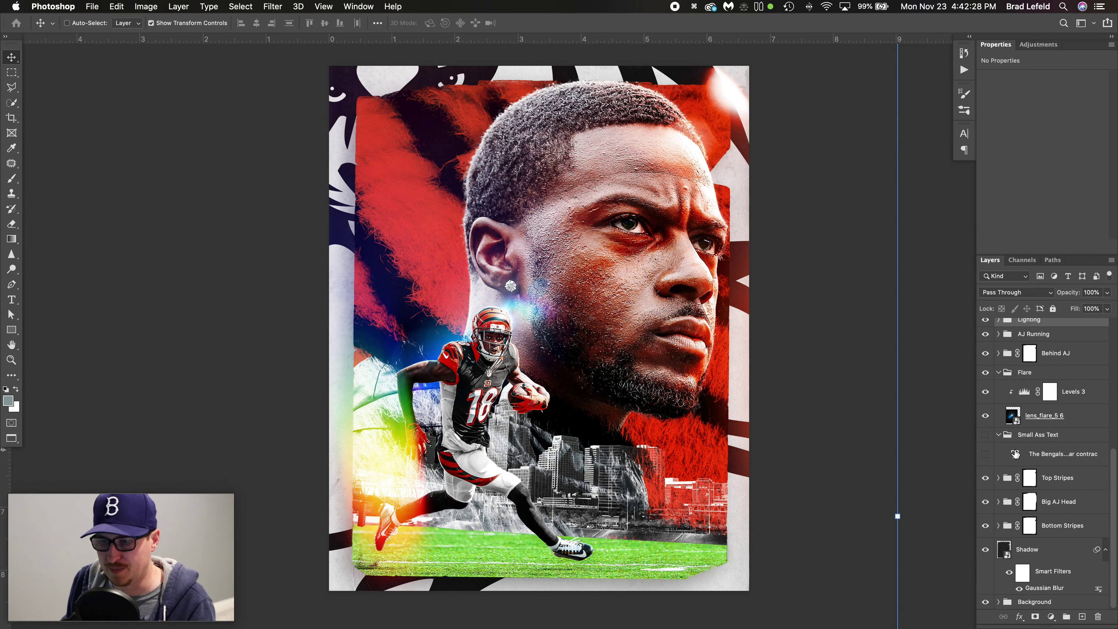
scroll(1007, 399, up, 5)
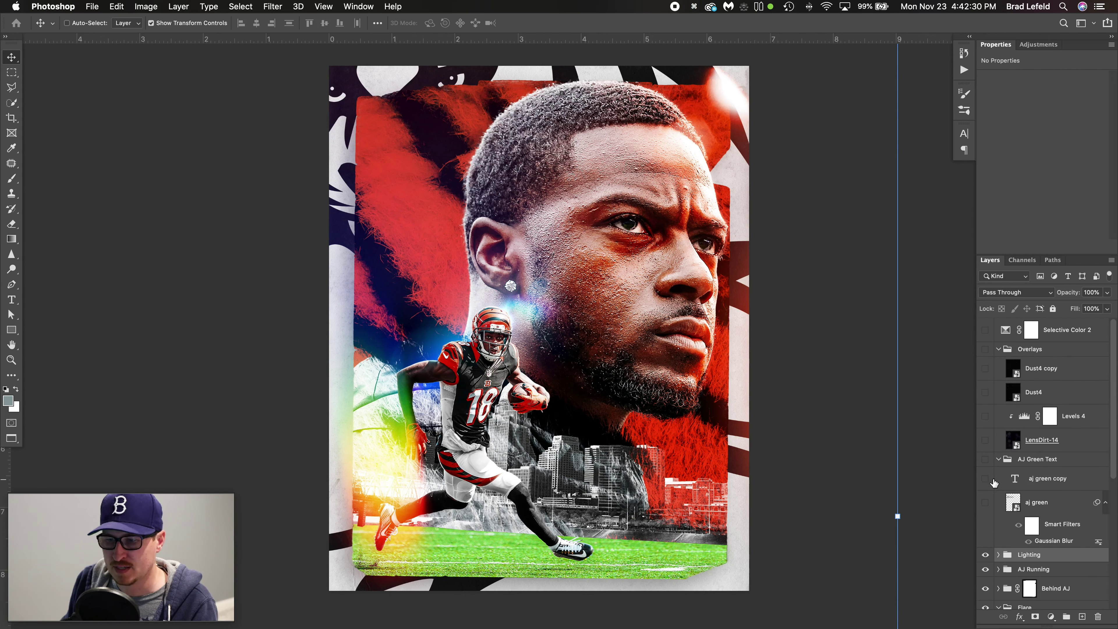
click(986, 480)
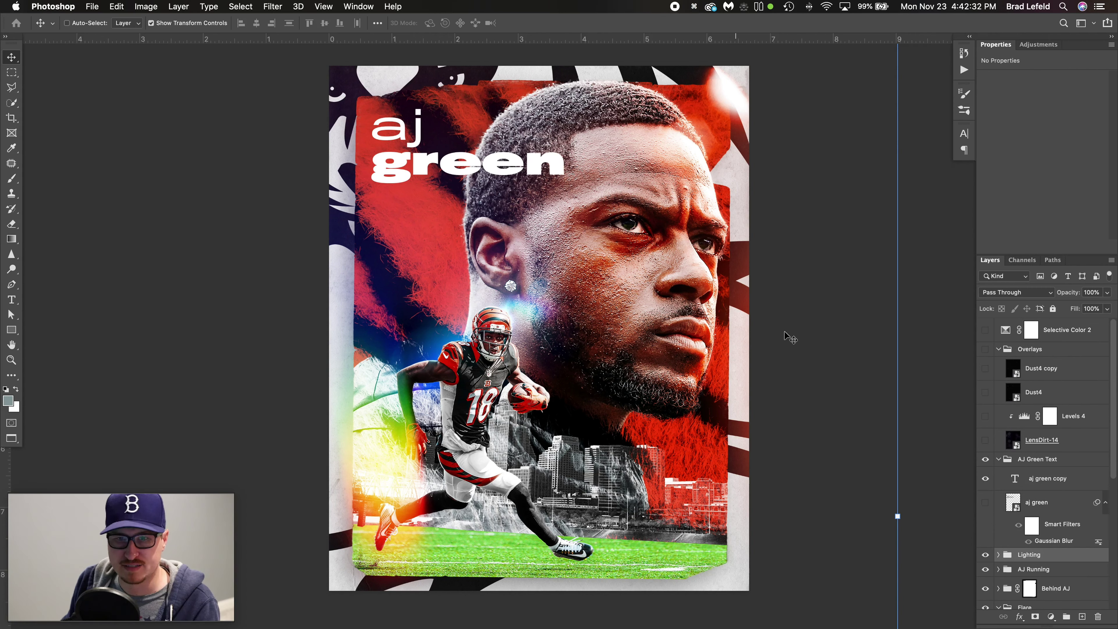
click(1049, 507)
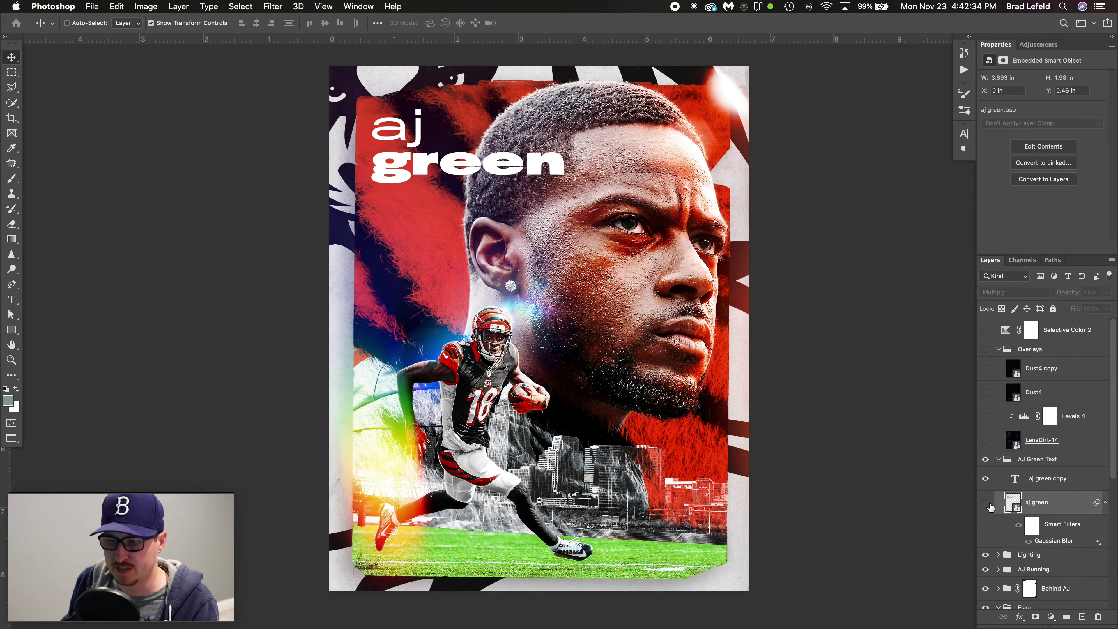
click(986, 502)
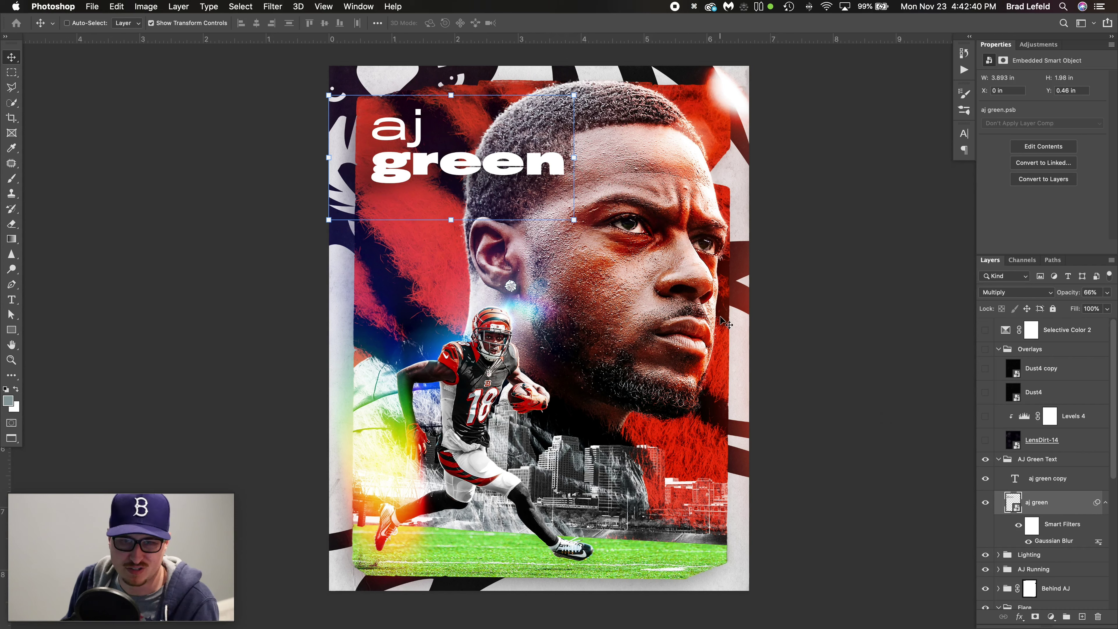
Show the Small Ass Text group and its text layer about the Bengals contract below the title.
scroll(1017, 481, down, 1)
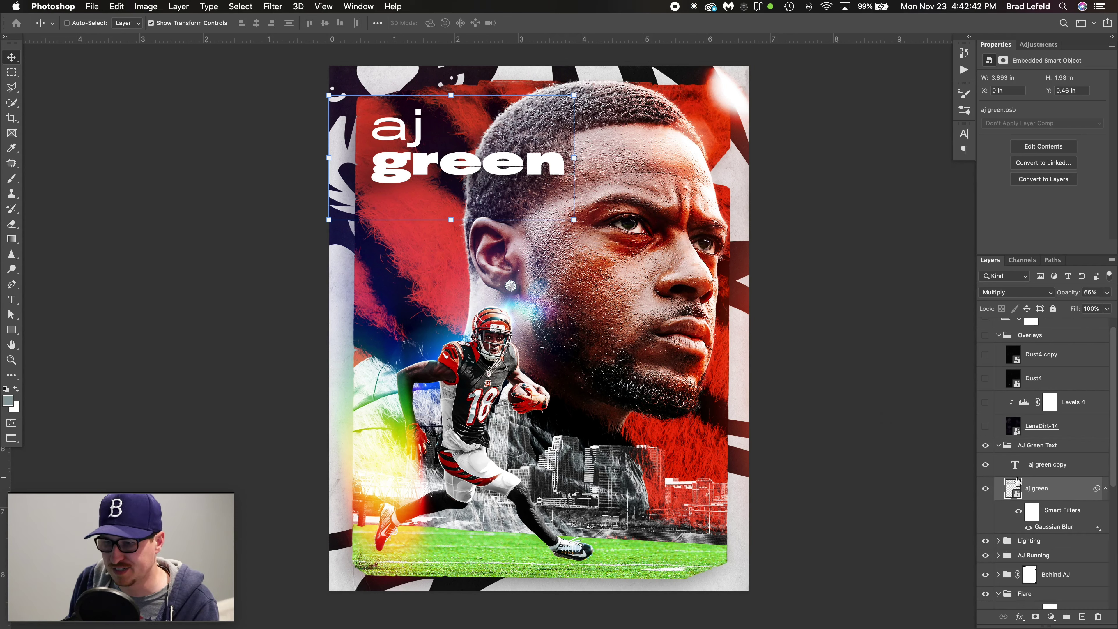
scroll(1046, 438, down, 5)
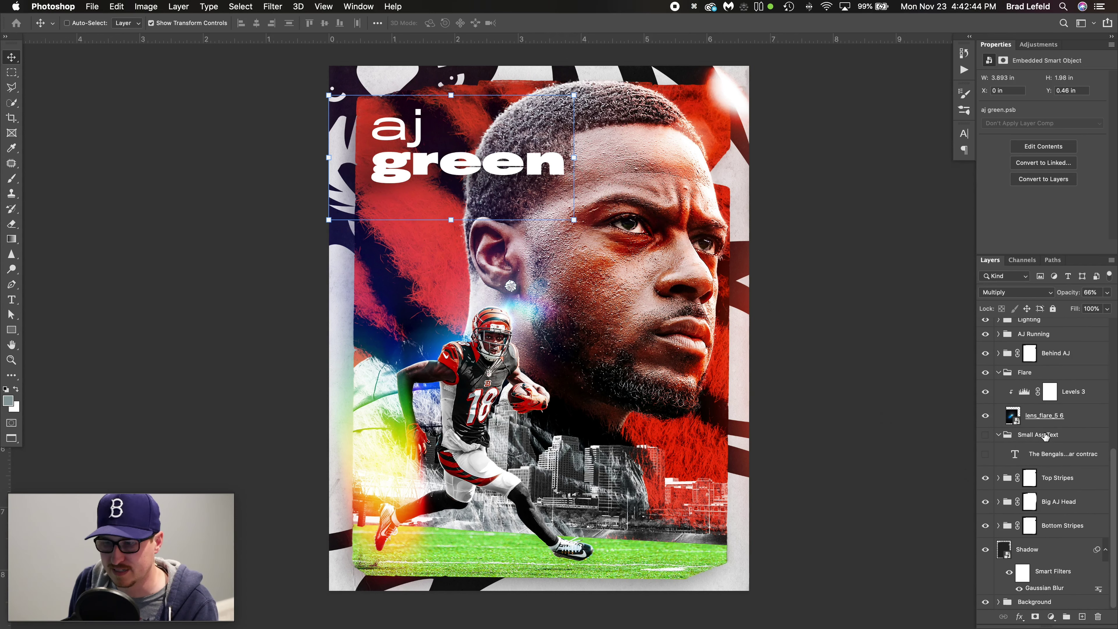
click(1063, 454)
click(985, 435)
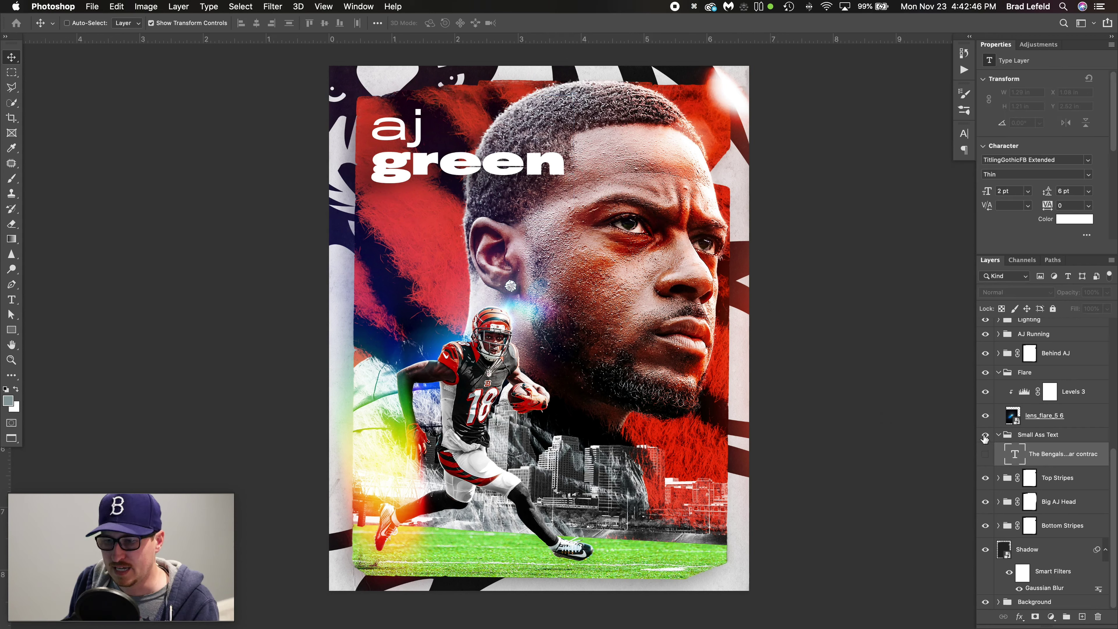
click(986, 458)
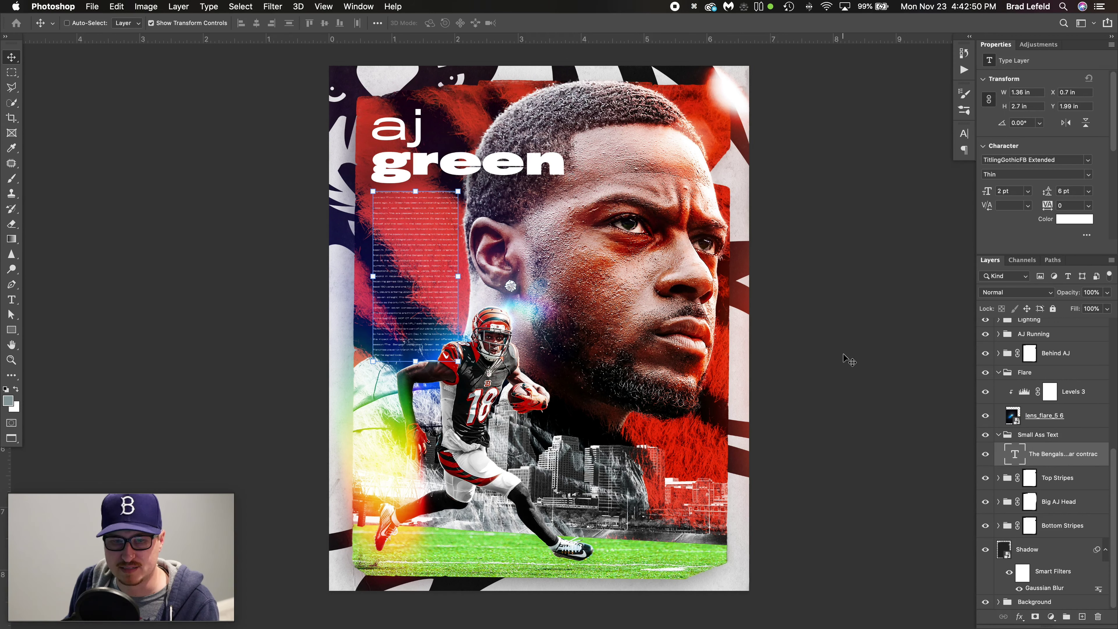
Examine the small article text up close, then fit the whole poster back on screen.
key(super+h)
key(super+h)
key(super+h)
key(super+h)
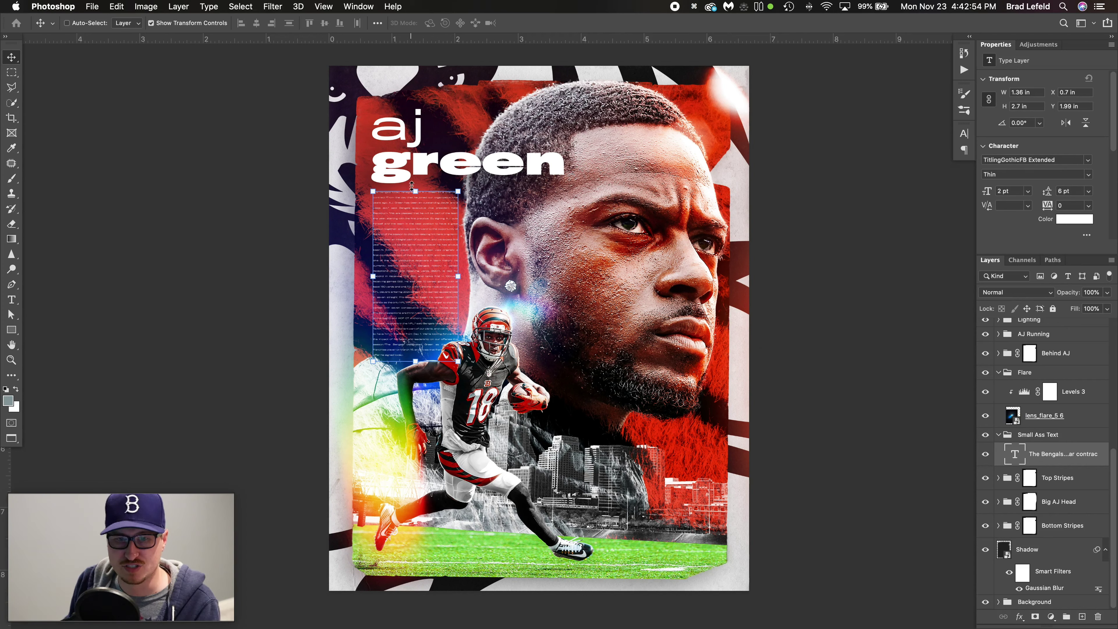
key(z)
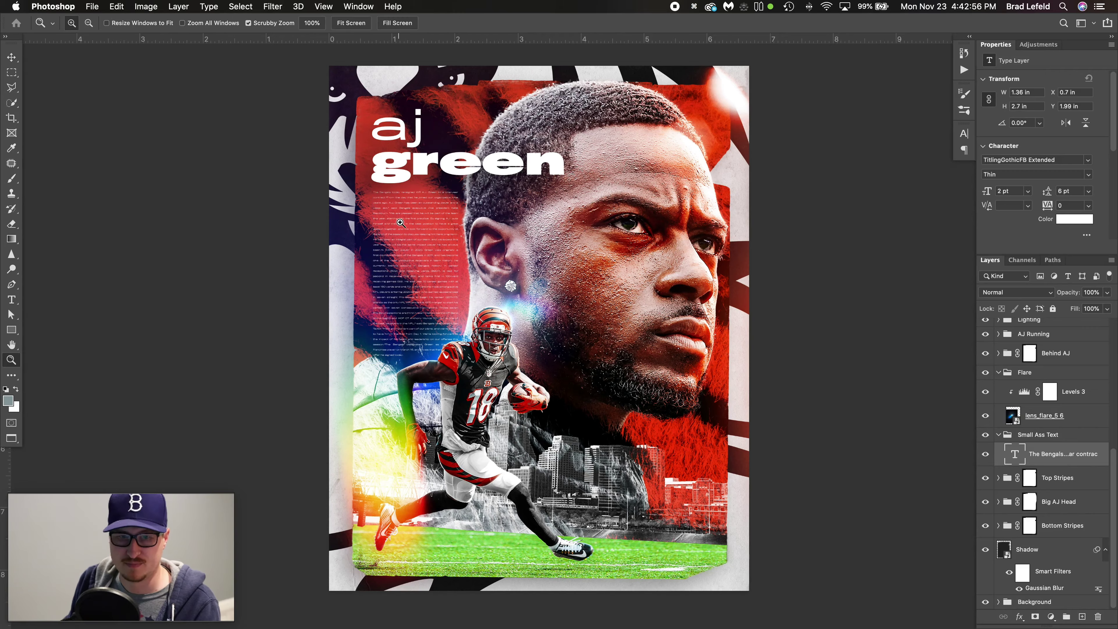
drag(398, 223, 450, 222)
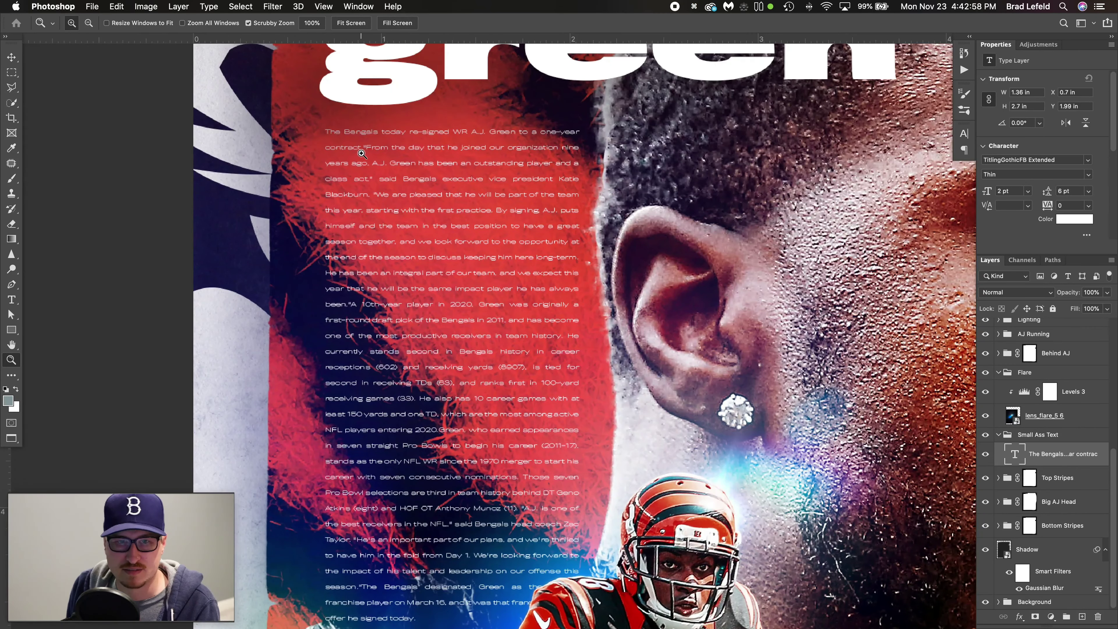
alt+click(483, 228)
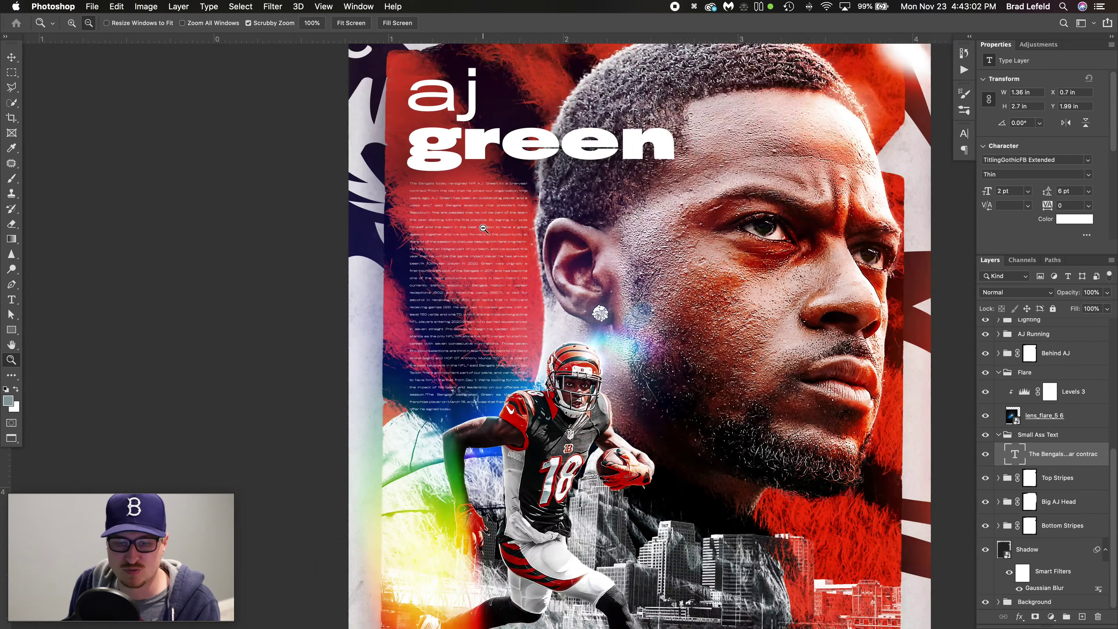
key(super+0)
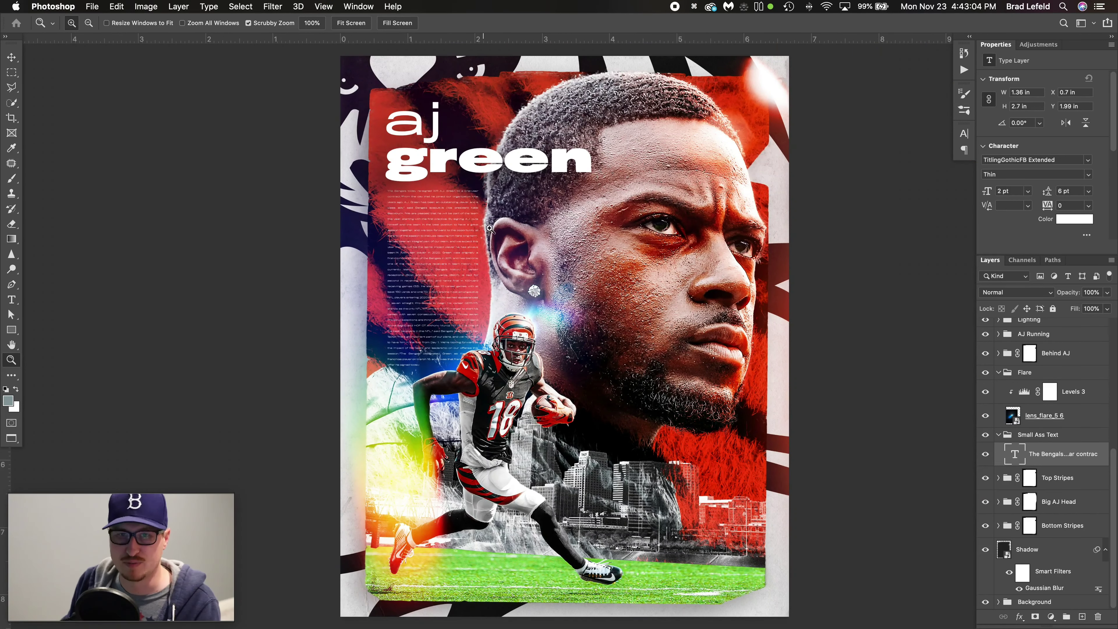
key(v)
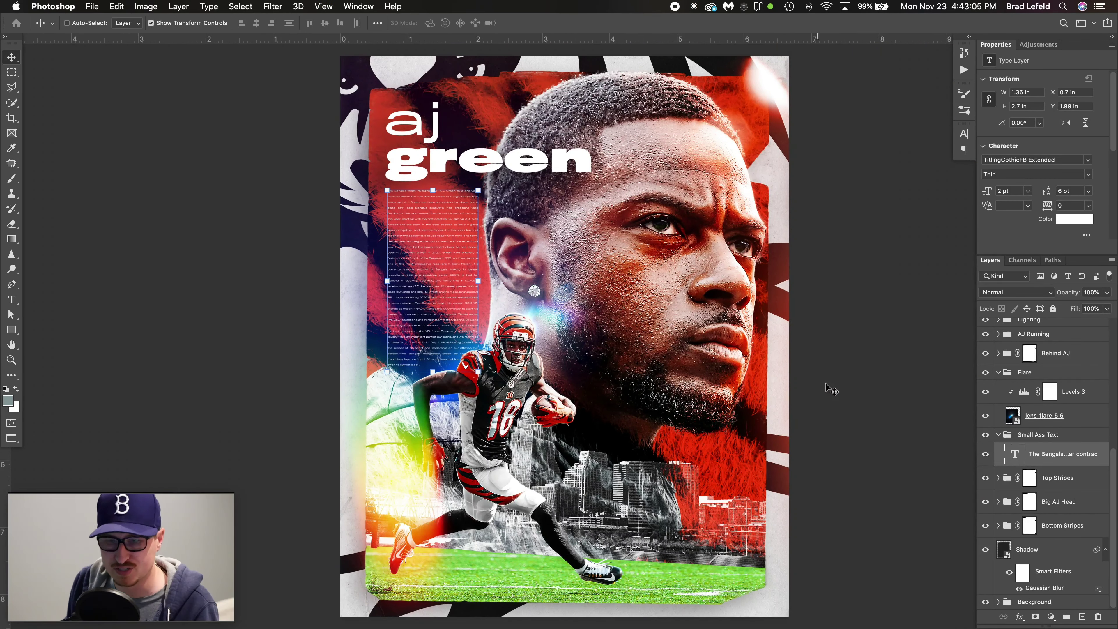
Collapse the Small Ass Text and Flare groups in the layer stack.
click(999, 435)
click(999, 396)
scroll(1013, 440, up, 5)
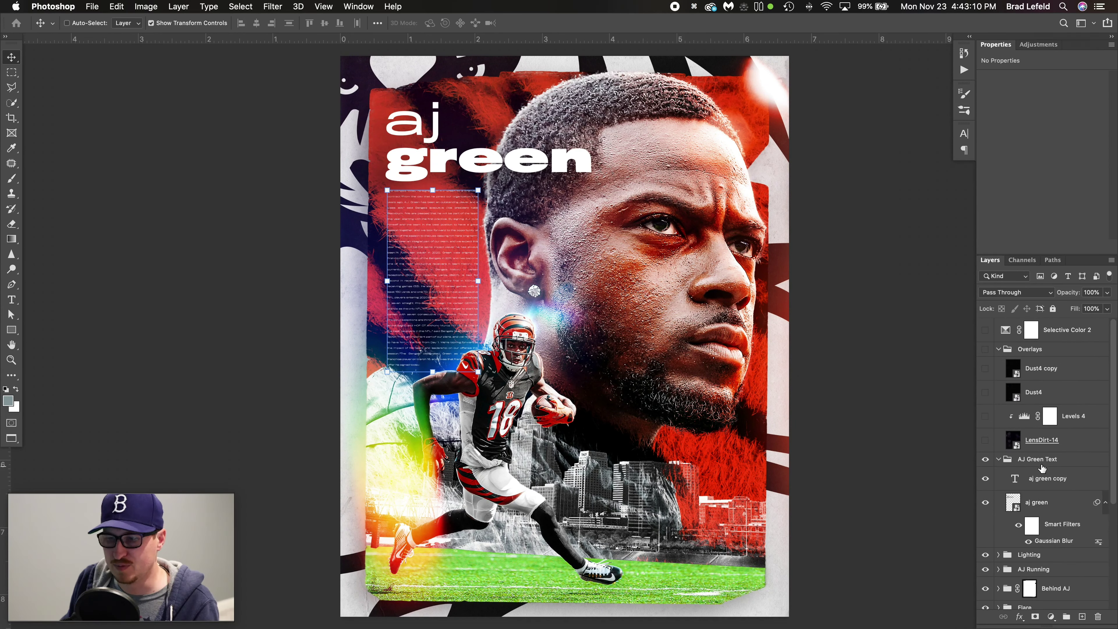
Show the Screen-blended LensDirt-14 layer in the Overlays group with its clipped Levels 4 adjustment.
click(1042, 440)
click(985, 440)
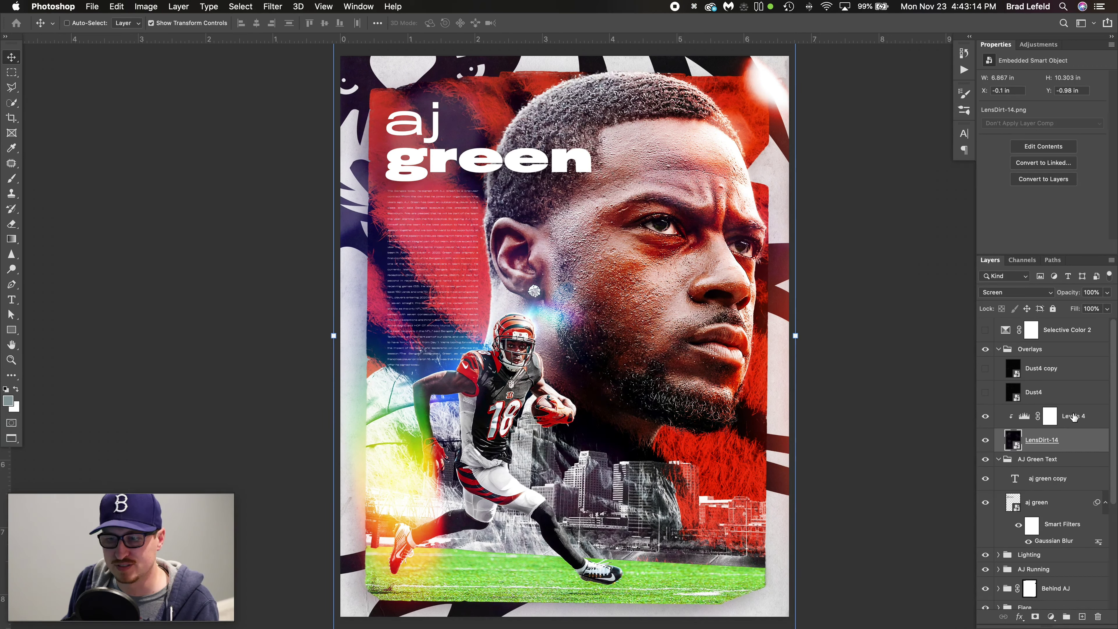
Inspect the Levels 4 adjustment's settings, and show the Screen-blended Dust4 and Dust4 copy layers in the Overlays group.
click(1054, 411)
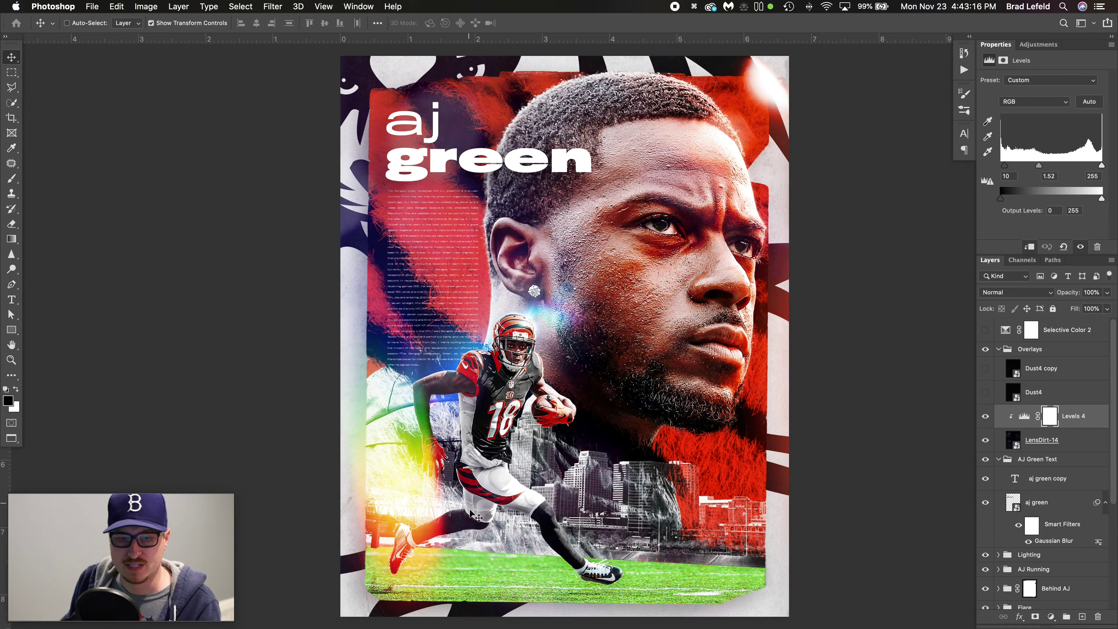
click(1033, 392)
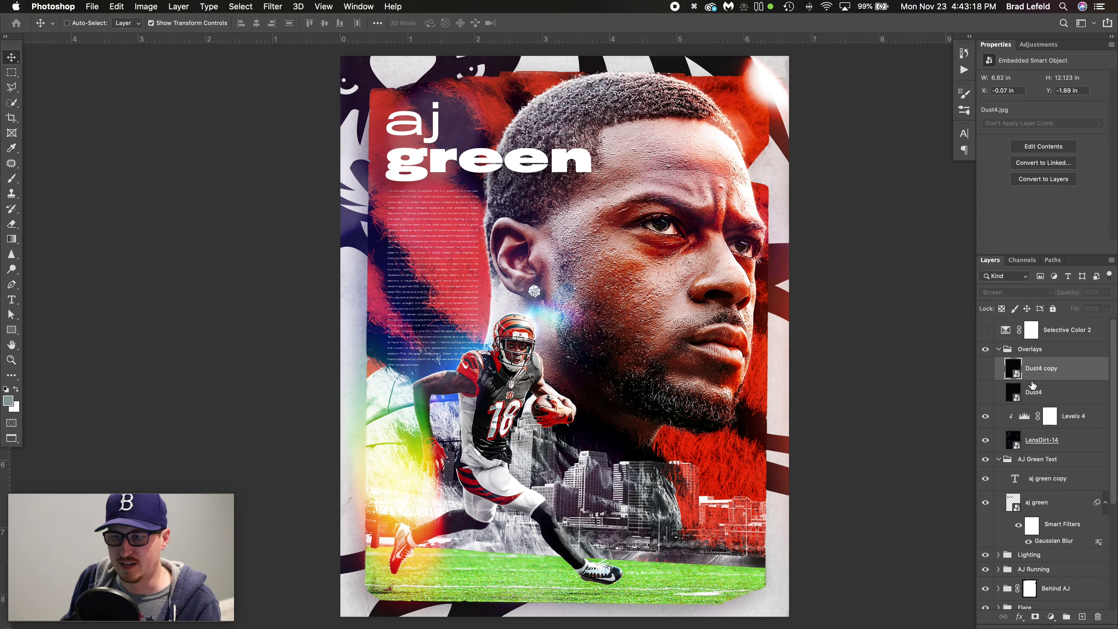
click(985, 392)
click(987, 370)
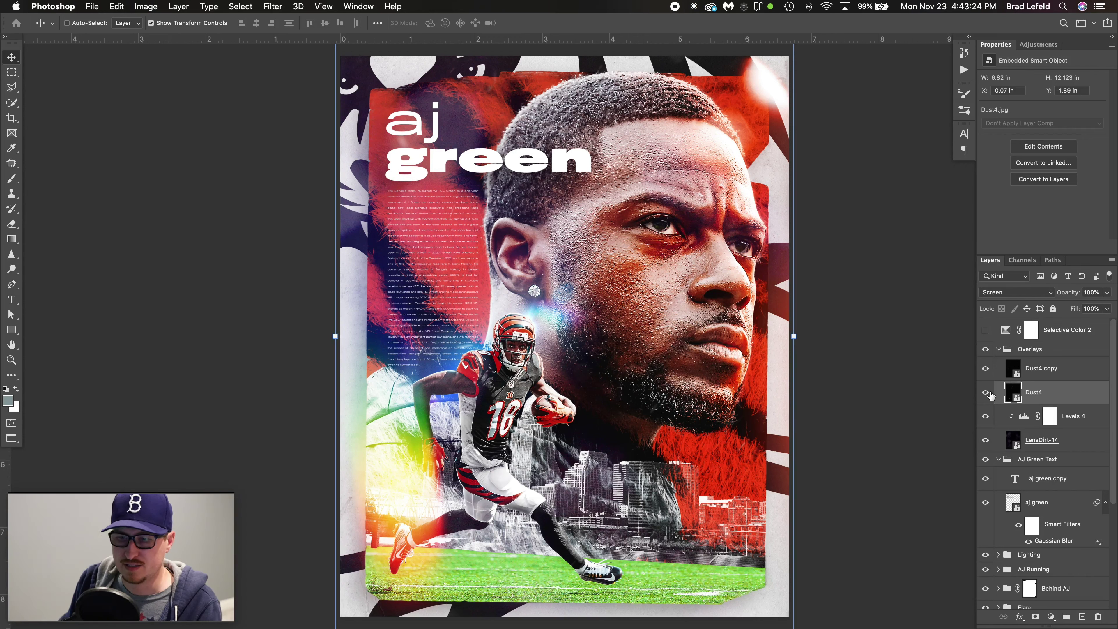
mouse_move(987, 393)
mouse_down()
mouse_move(986, 369)
mouse_move(990, 403)
mouse_up()
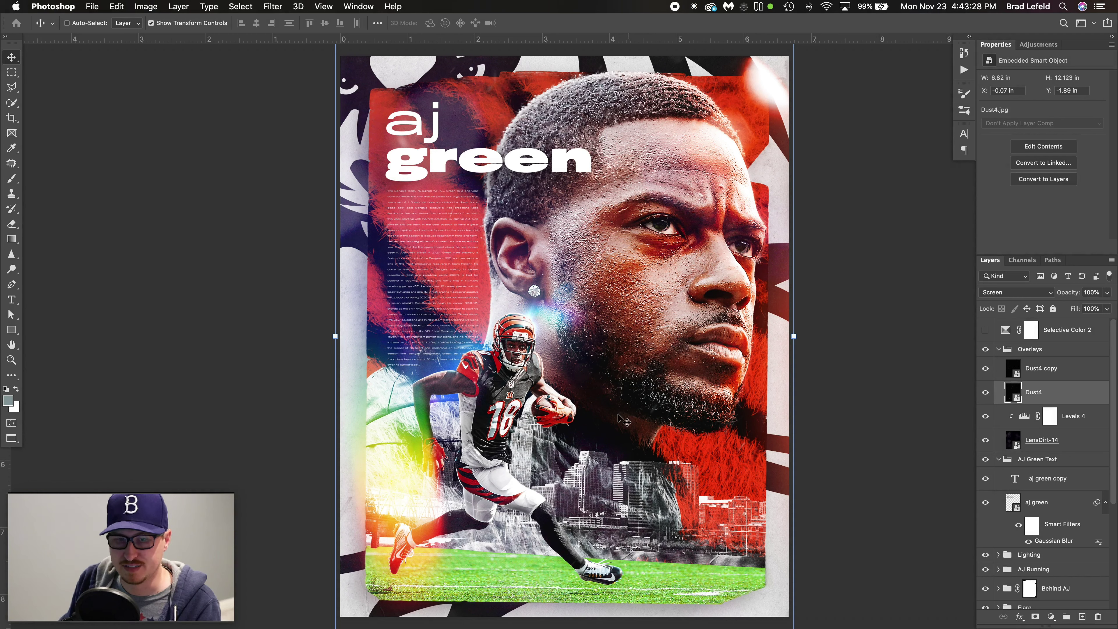
Show the Selective Color 2 adjustment above the Overlays group and review its settings for Reds and Yellows.
click(1066, 330)
click(985, 330)
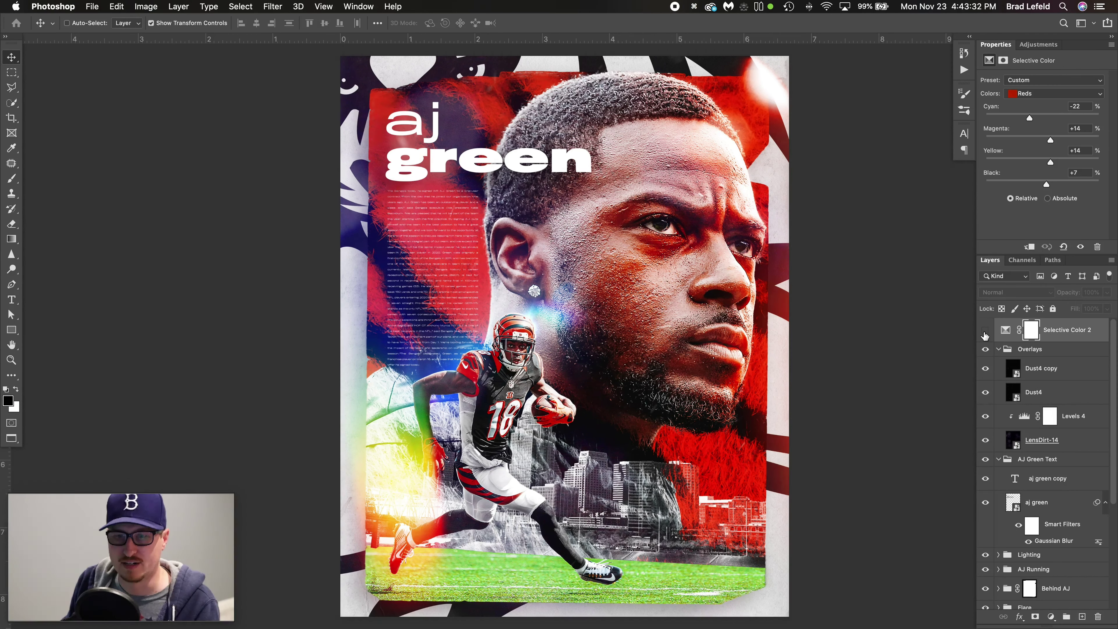
click(985, 331)
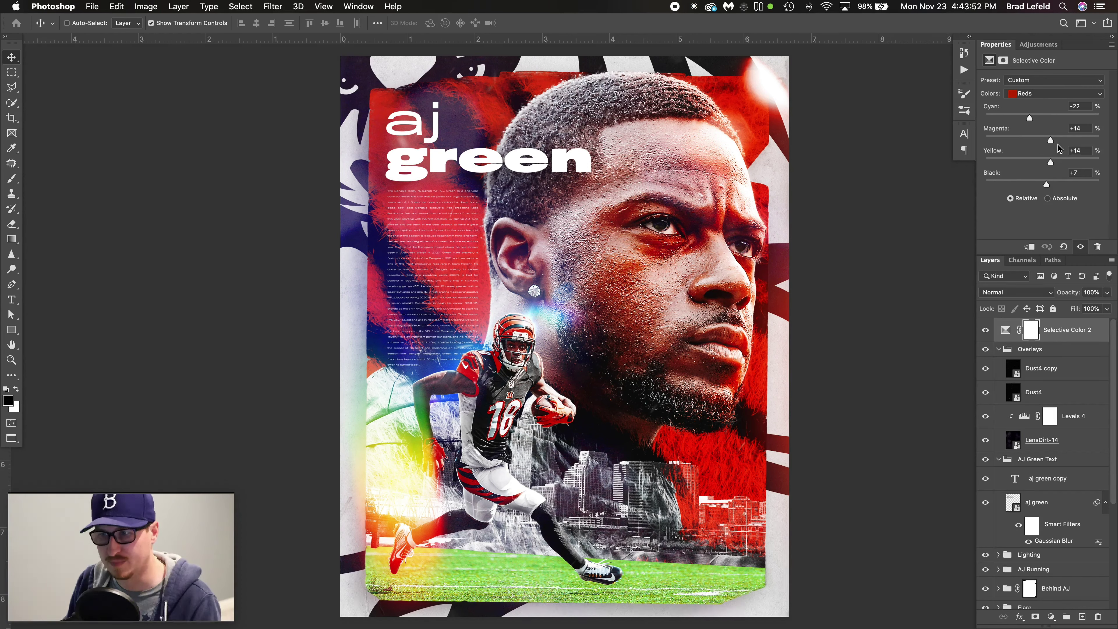
click(1035, 94)
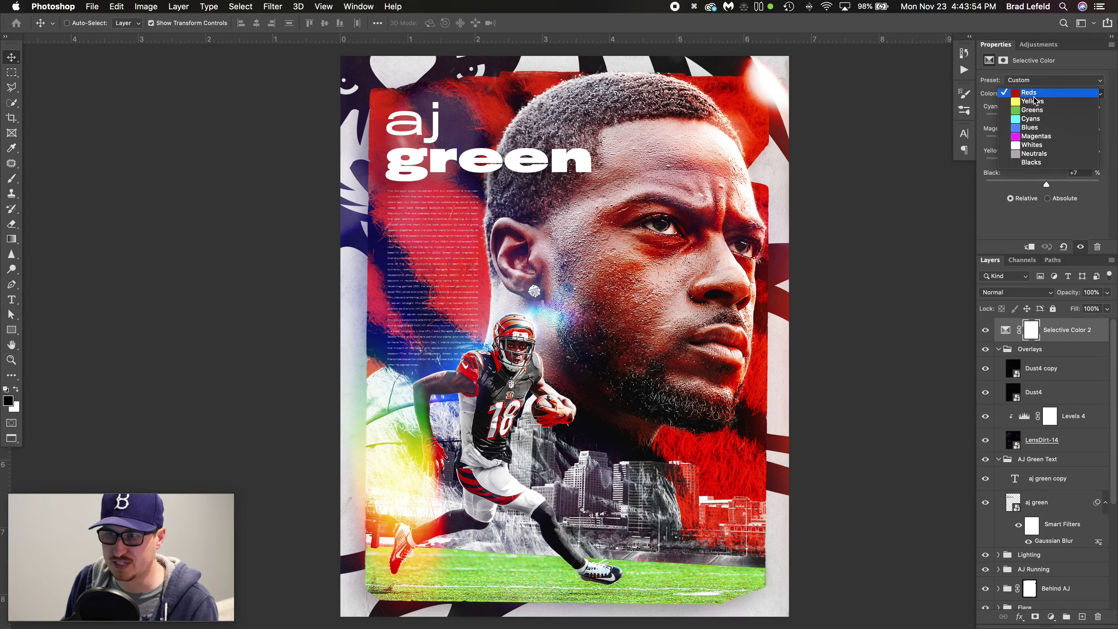
click(1031, 104)
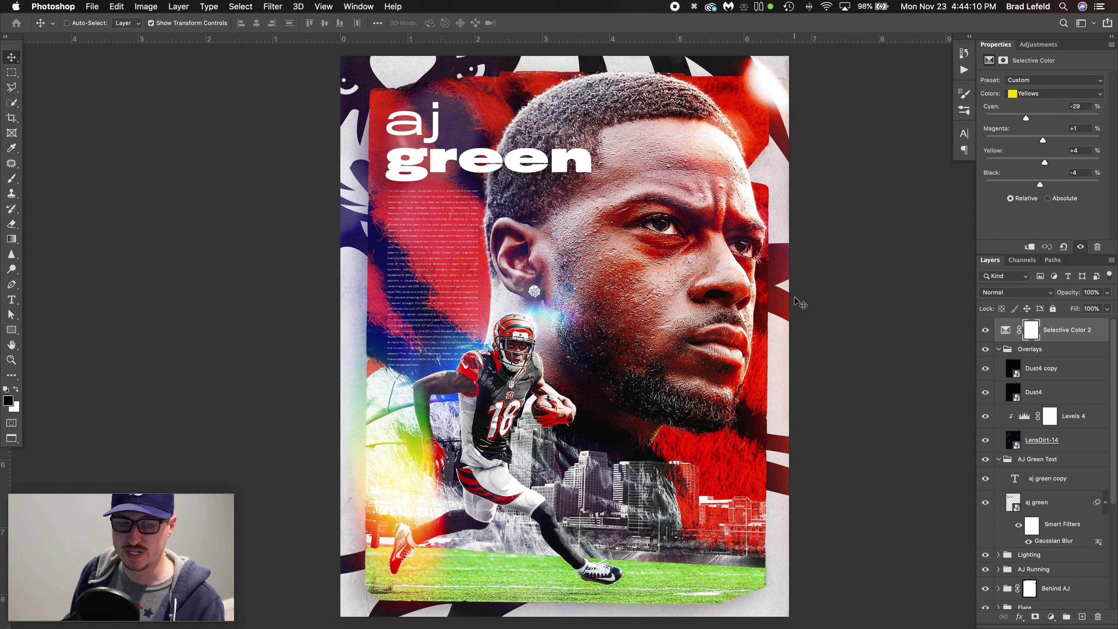
Collapse the Overlays and AJ Green Text groups in the layer stack.
click(998, 350)
click(998, 365)
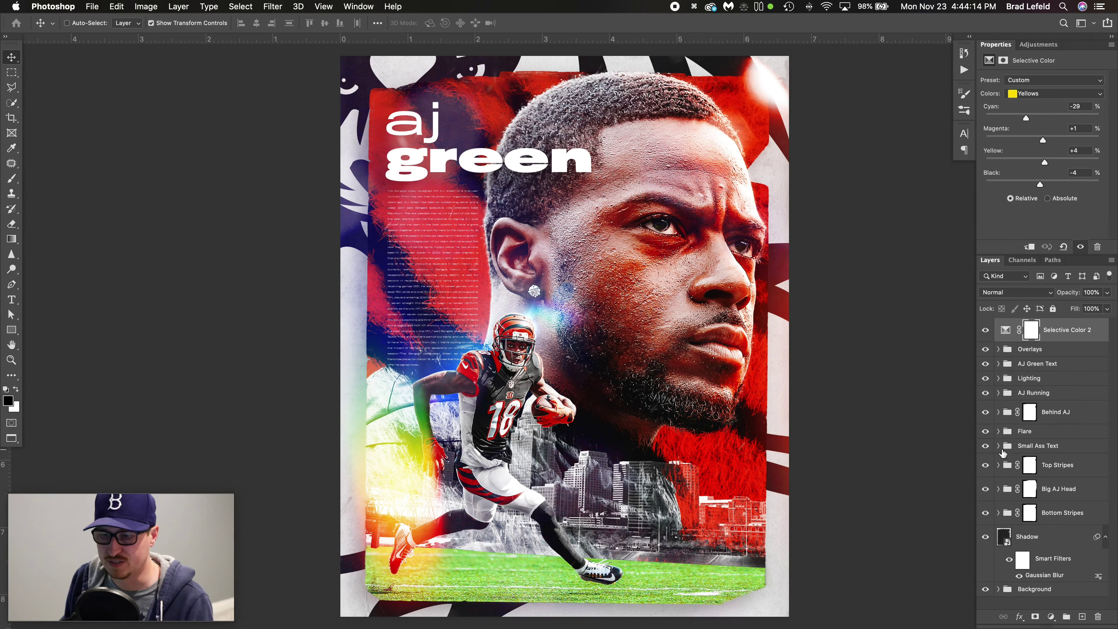